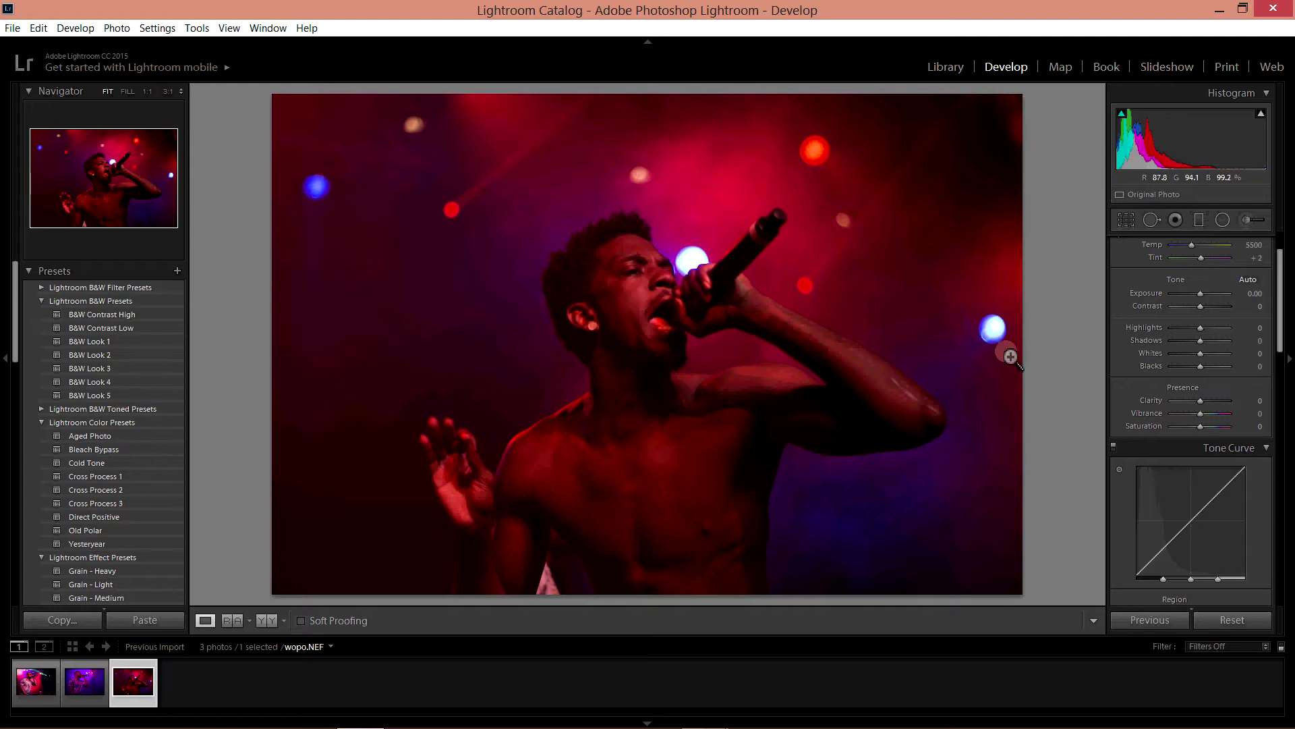
# Scroll the Develop panel down to the Lens Corrections section of the red-lit concert photo.
pyautogui.scroll(2, 1269, 322)
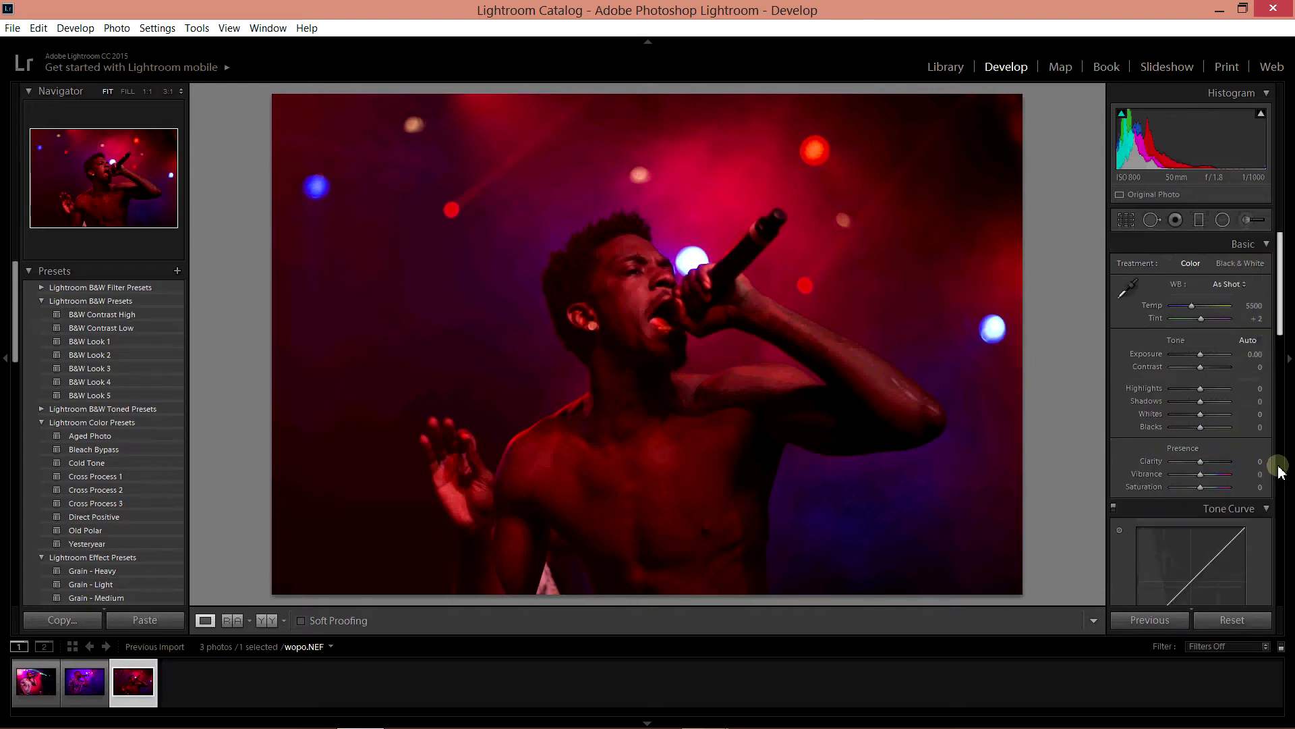
pyautogui.scroll(-5, 1275, 466)
pyautogui.scroll(-5, 1272, 476)
pyautogui.scroll(-5, 1271, 478)
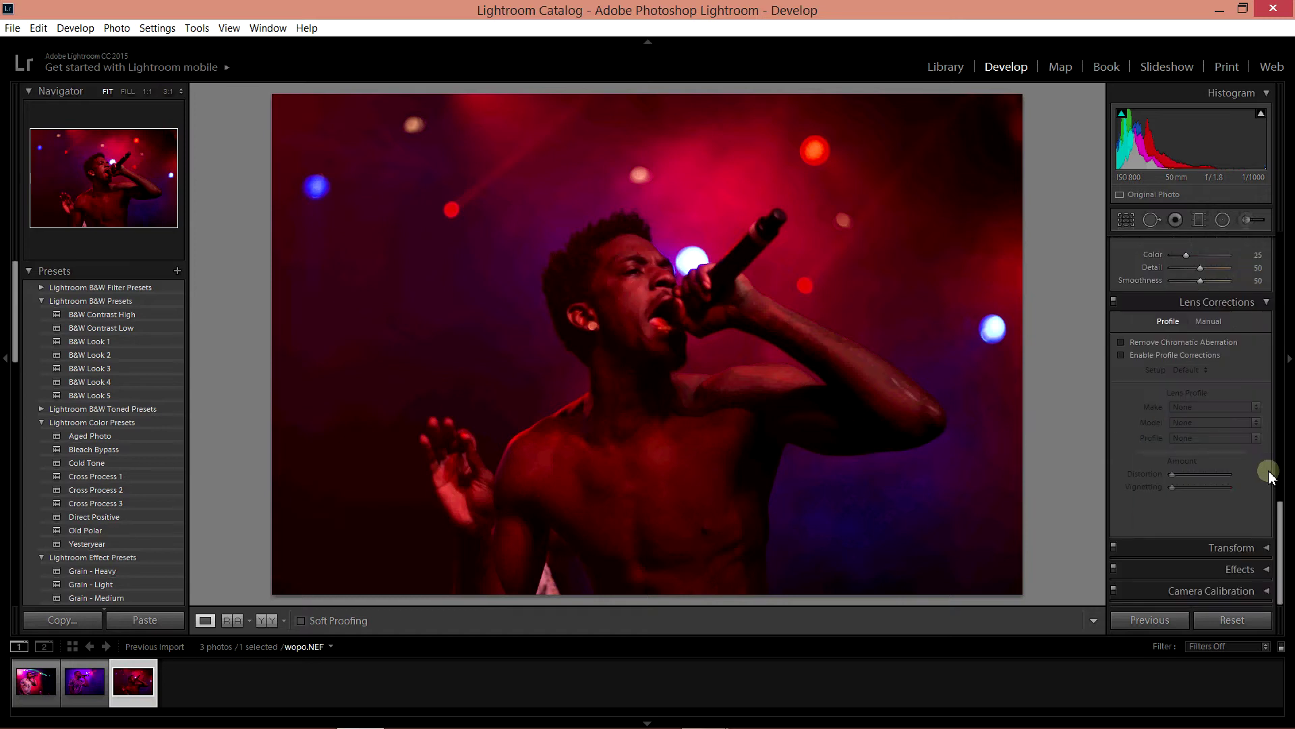
# Enable lens profile corrections for the concert photo.
pyautogui.click(1175, 355)
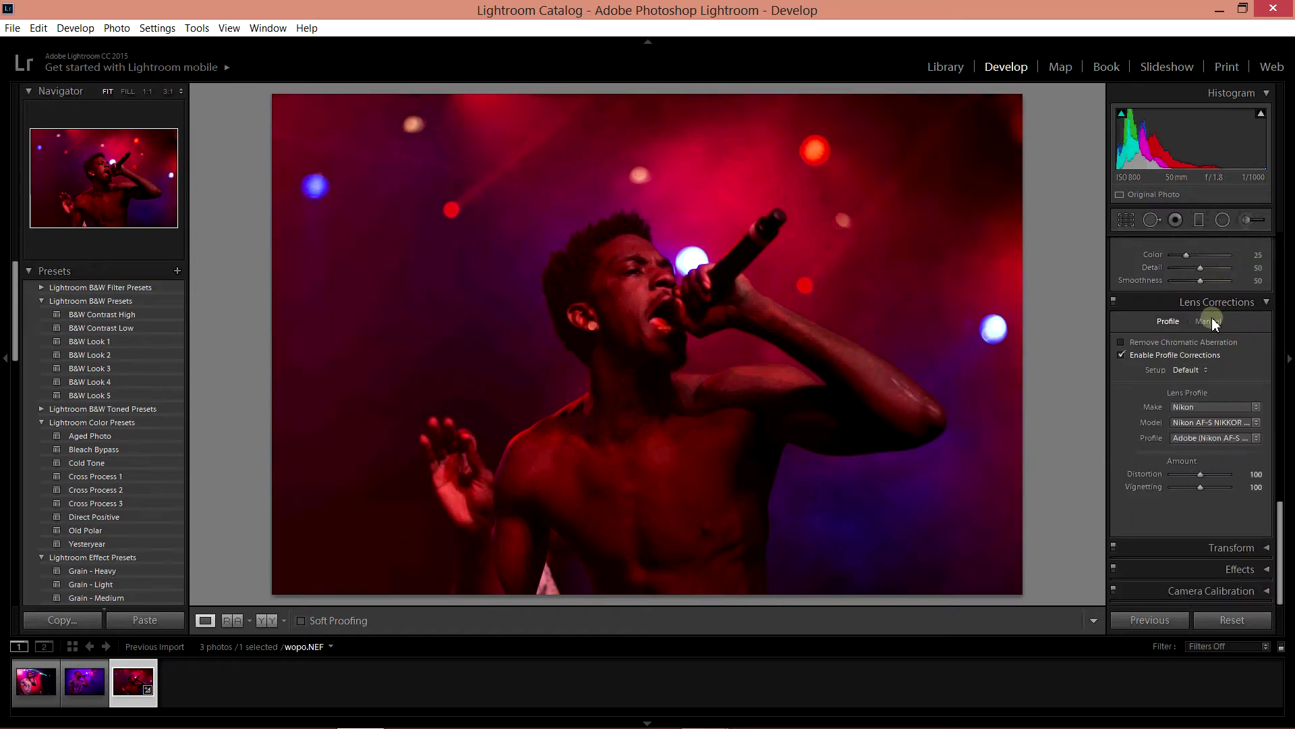
pyautogui.scroll(3, 1266, 335)
pyautogui.scroll(2, 1265, 336)
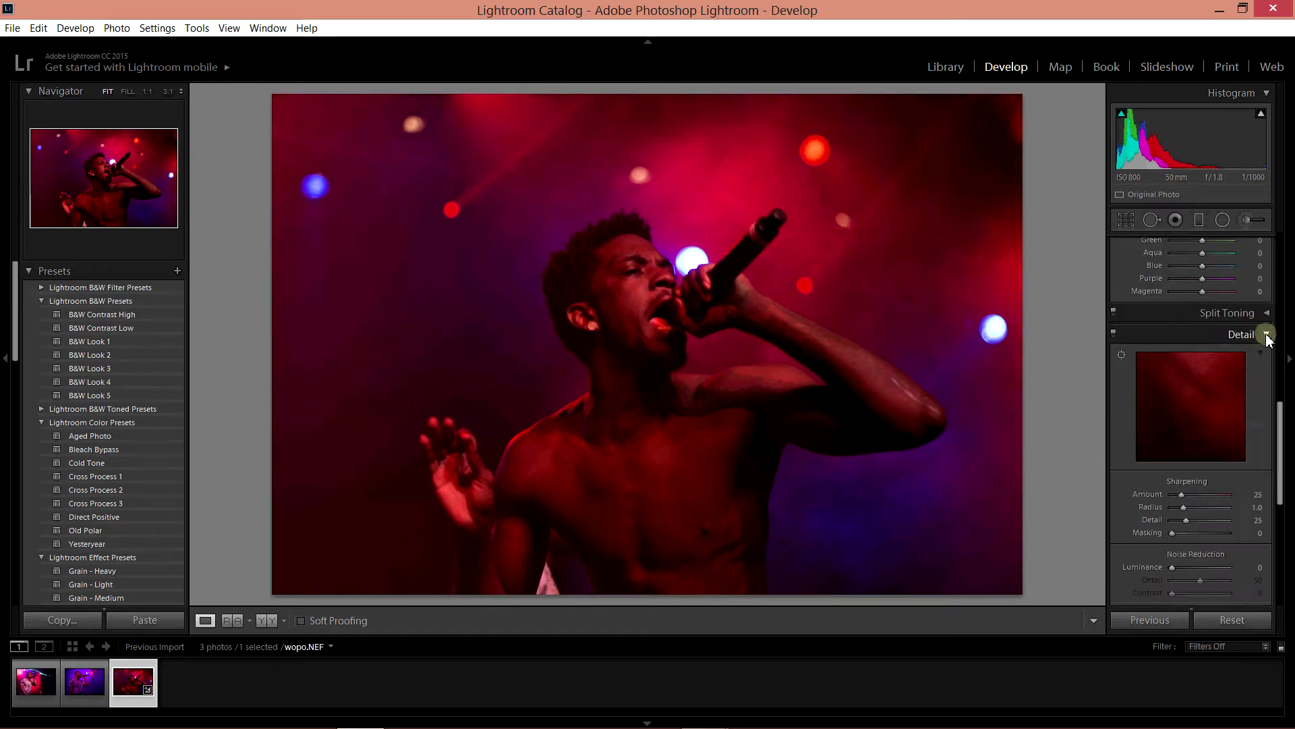
# Raise the Detail panel sharpening amount to 70, returning to the Basic panel.
pyautogui.click(1259, 336)
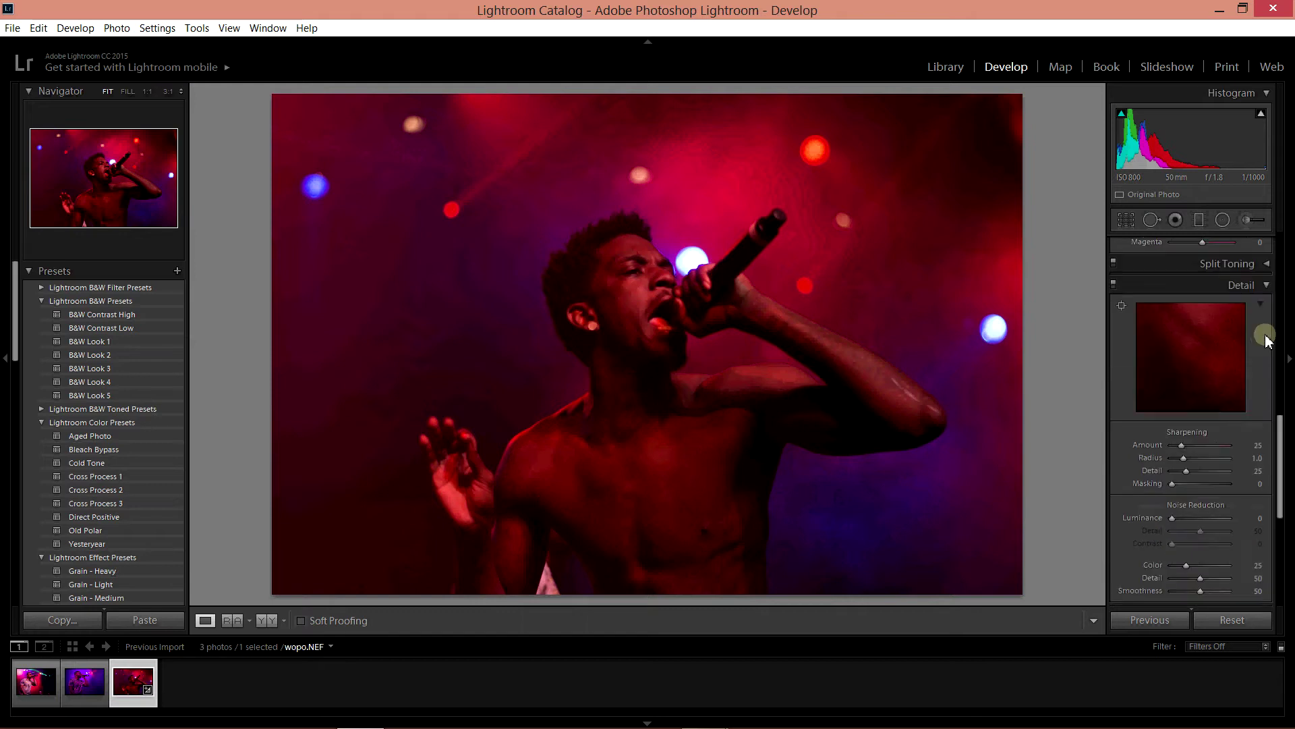
pyautogui.scroll(-1, 1265, 324)
pyautogui.click(1257, 446)
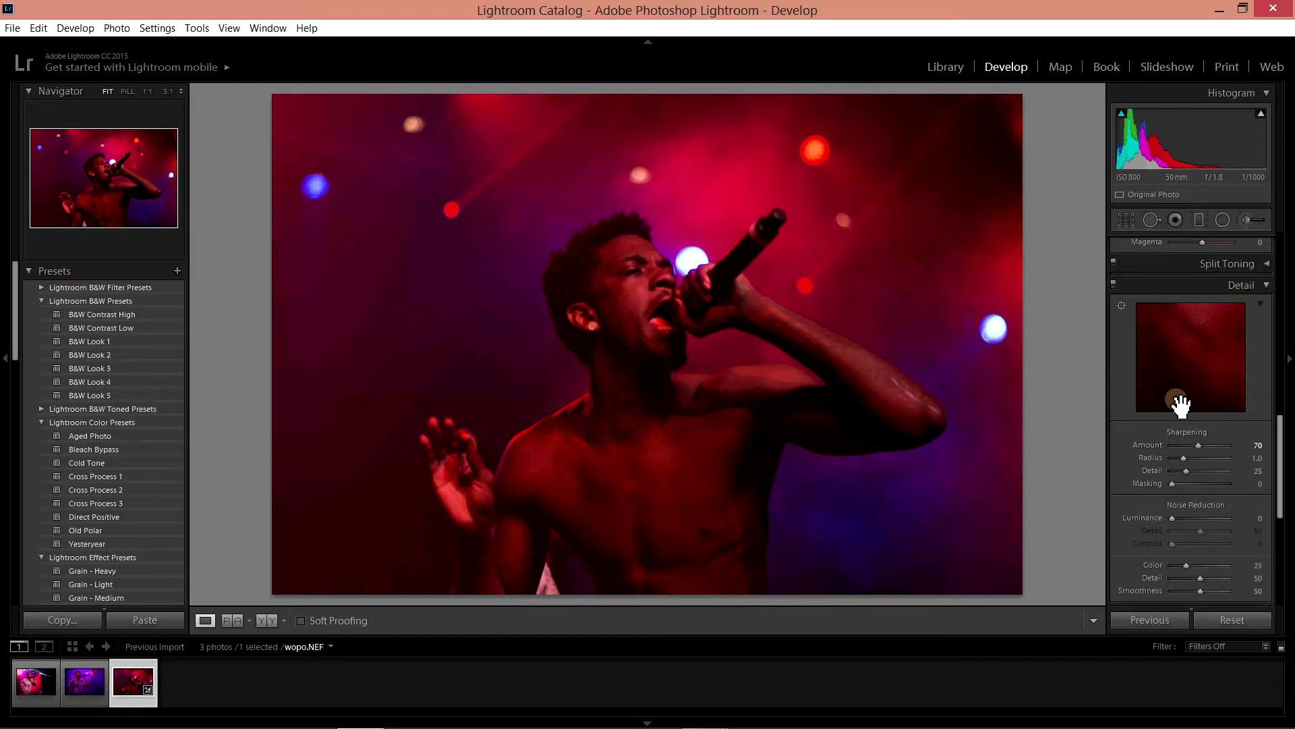
pyautogui.scroll(3, 1187, 394)
pyautogui.scroll(2, 1197, 386)
pyautogui.scroll(2, 1200, 395)
pyautogui.scroll(3, 1198, 395)
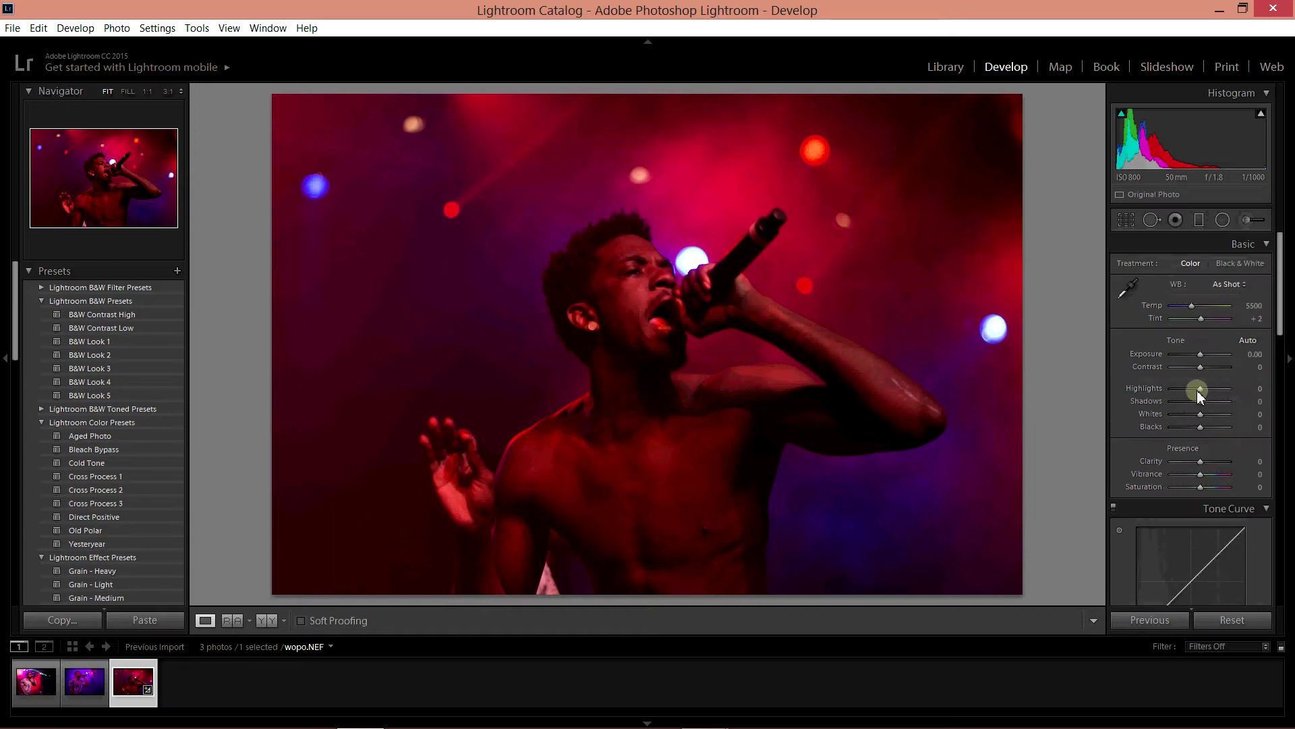
# Set clarity to +35, blacks to +50 and shadows to +25.
pyautogui.click(1261, 461)
pyautogui.write('35')
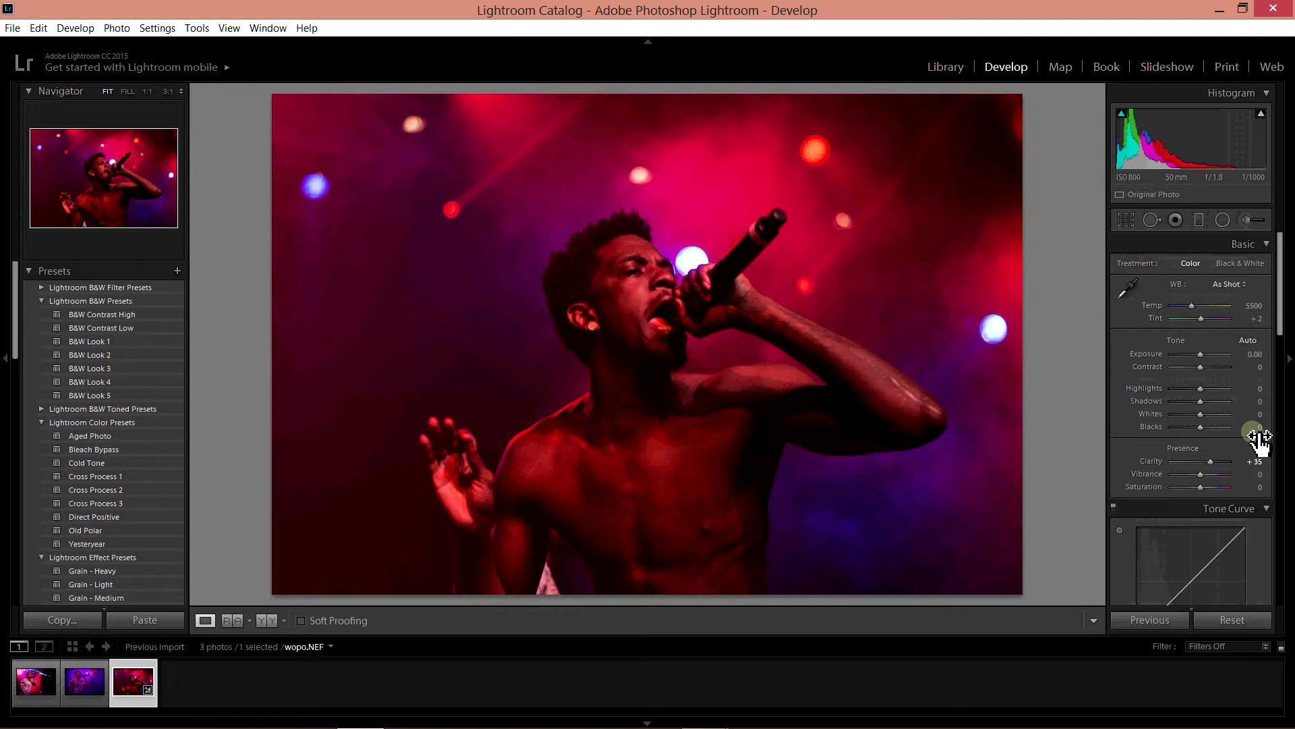
pyautogui.click(1259, 427)
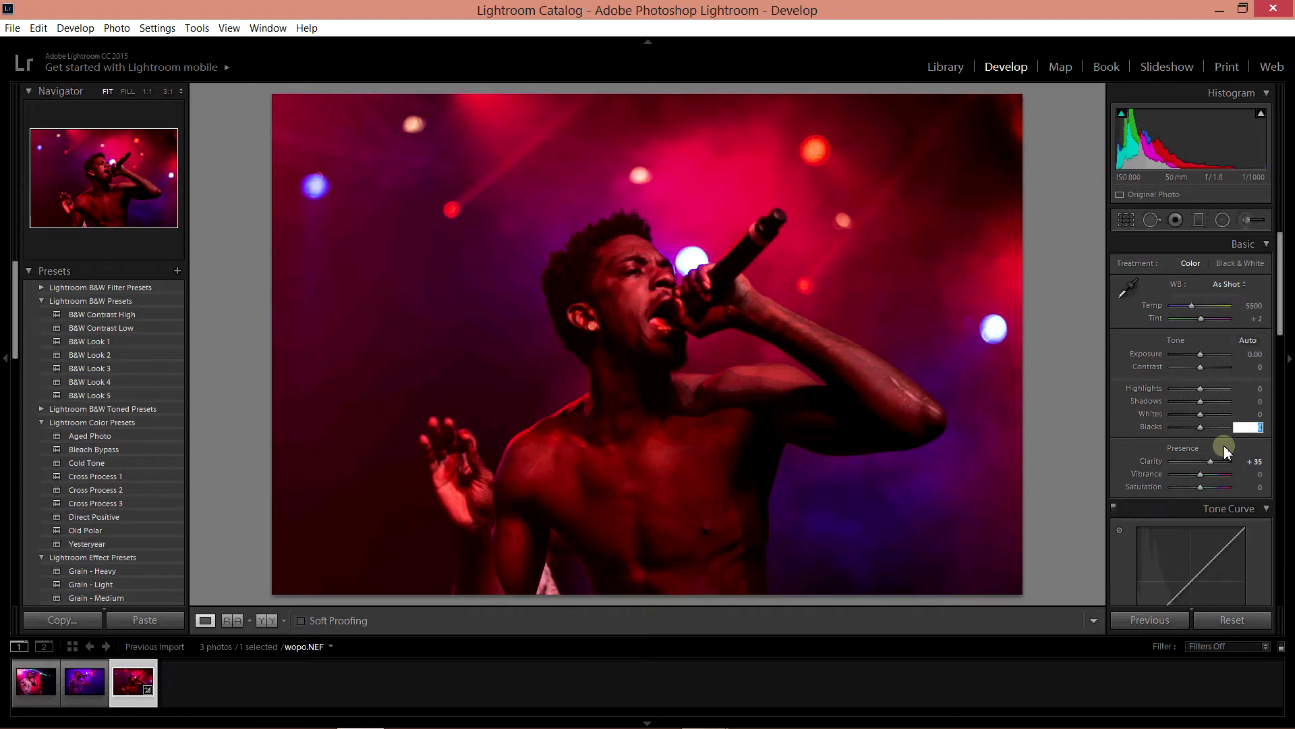
pyautogui.write('0')
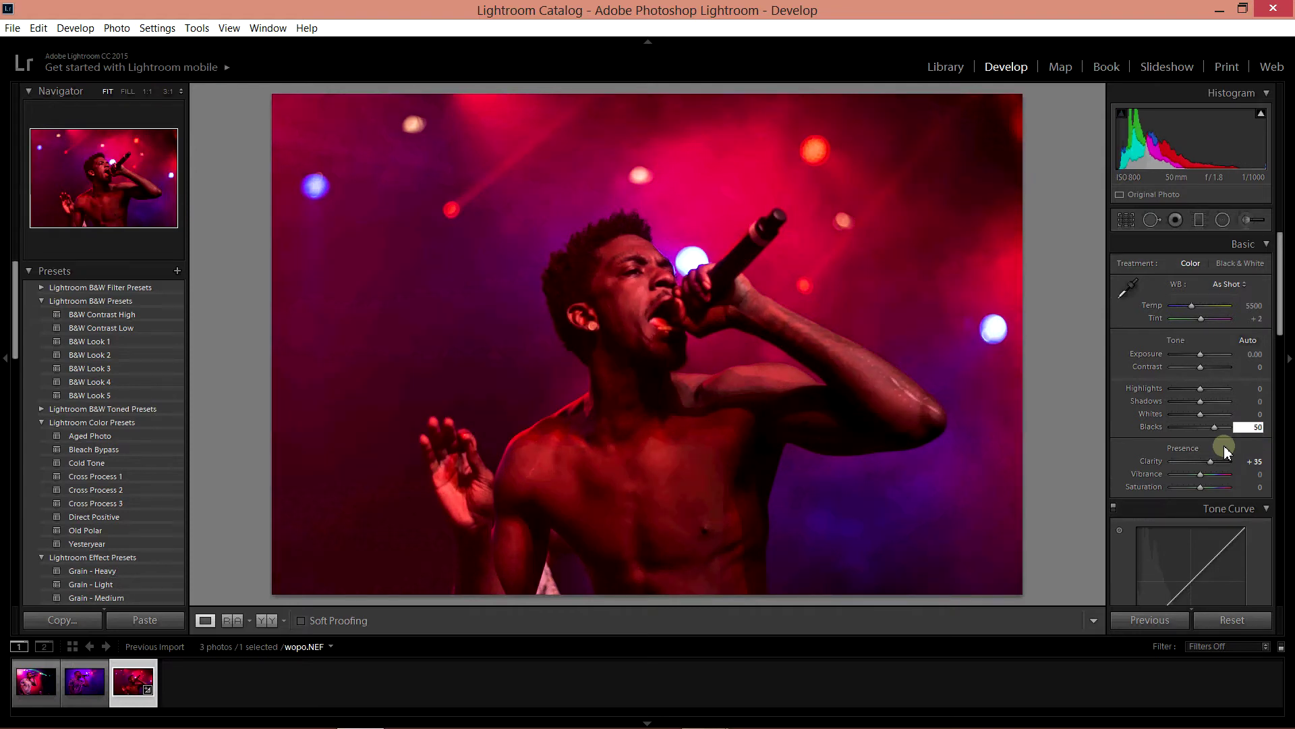
pyautogui.click(1257, 401)
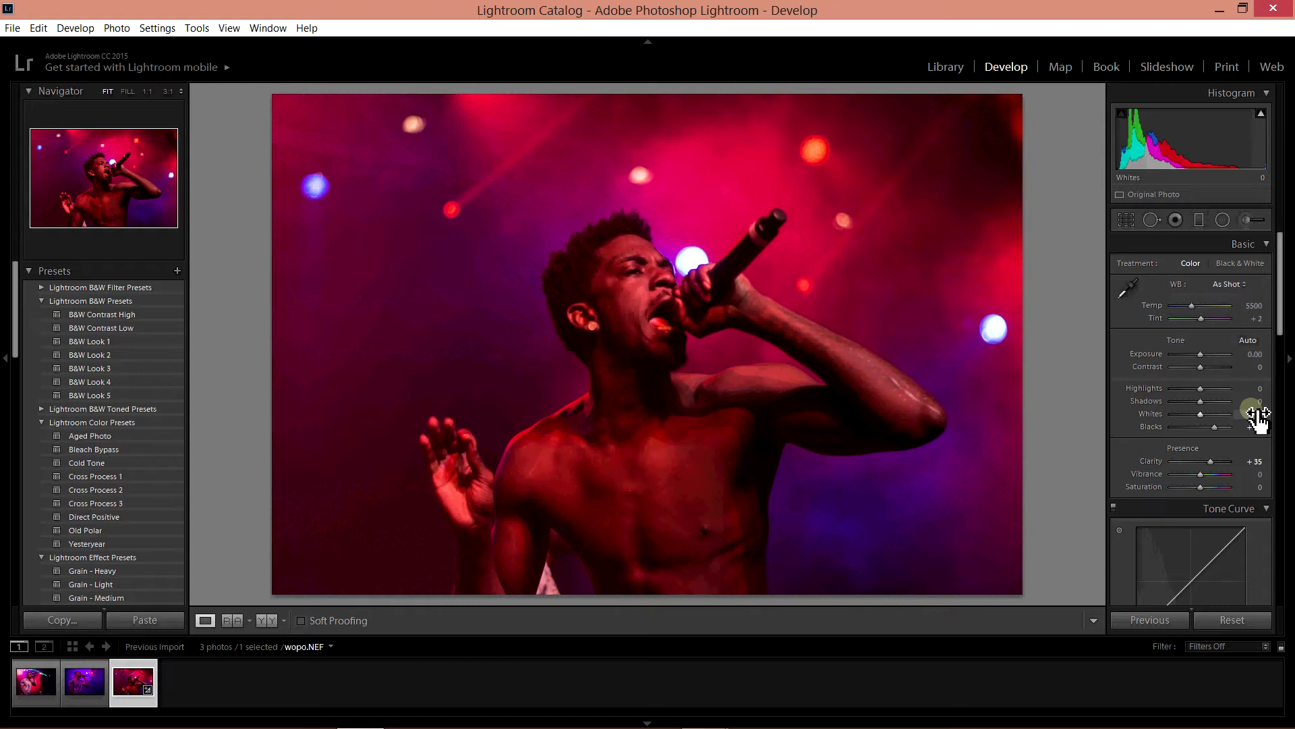
pyautogui.write('25')
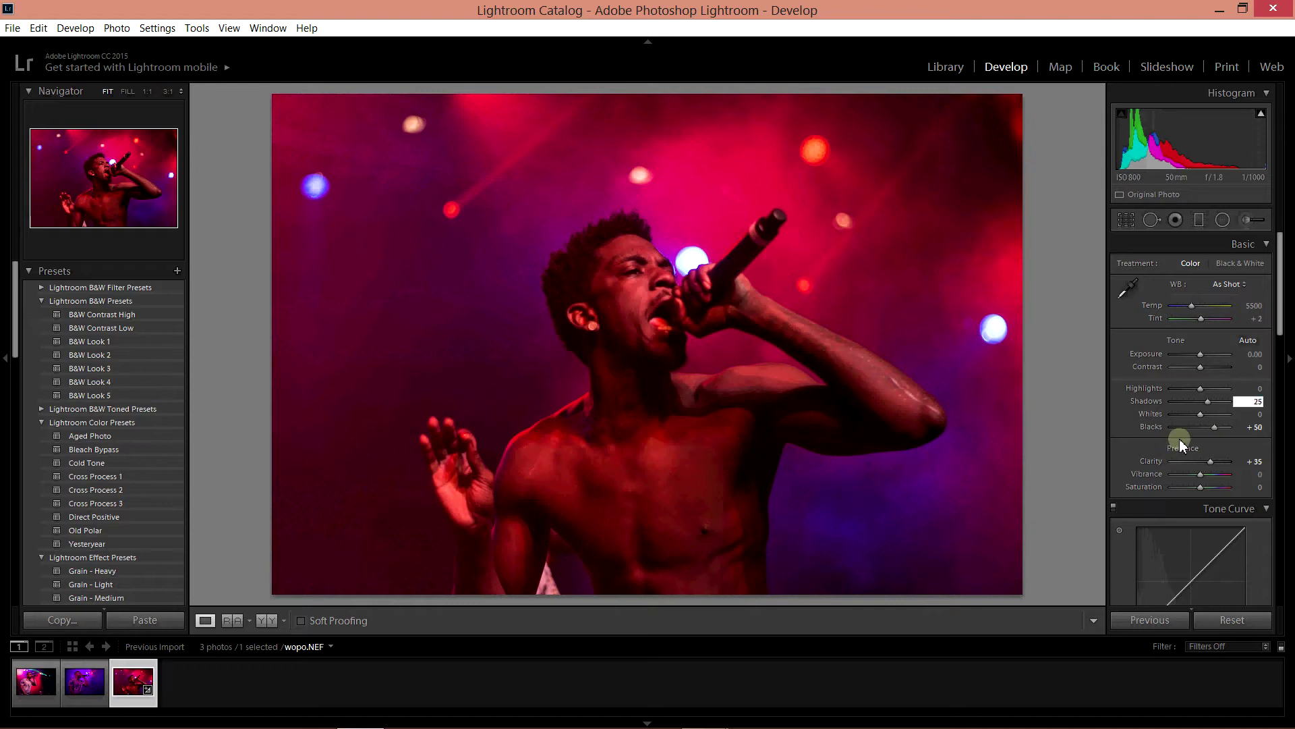
pyautogui.press('Return')
# Set contrast to +5 and white balance temperature to 5900.
pyautogui.click(1257, 368)
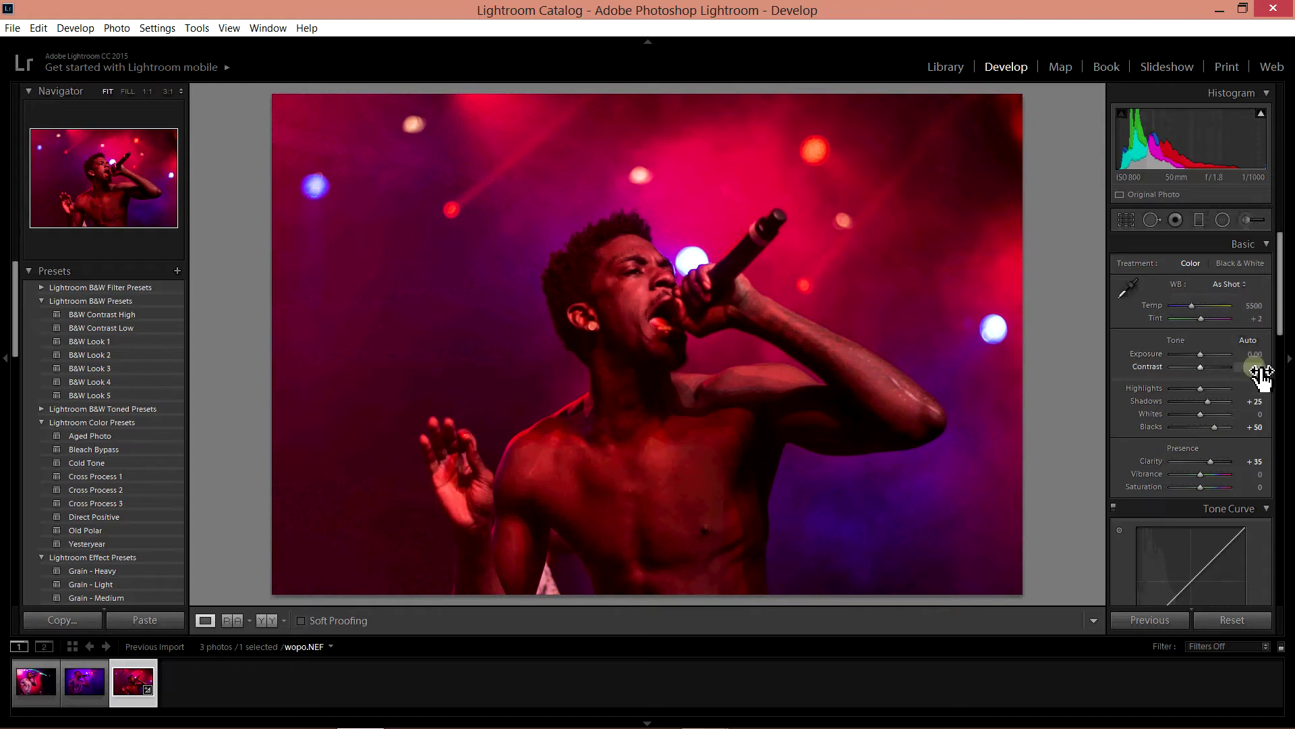
pyautogui.write('5')
pyautogui.press('Return')
pyautogui.click(1252, 305)
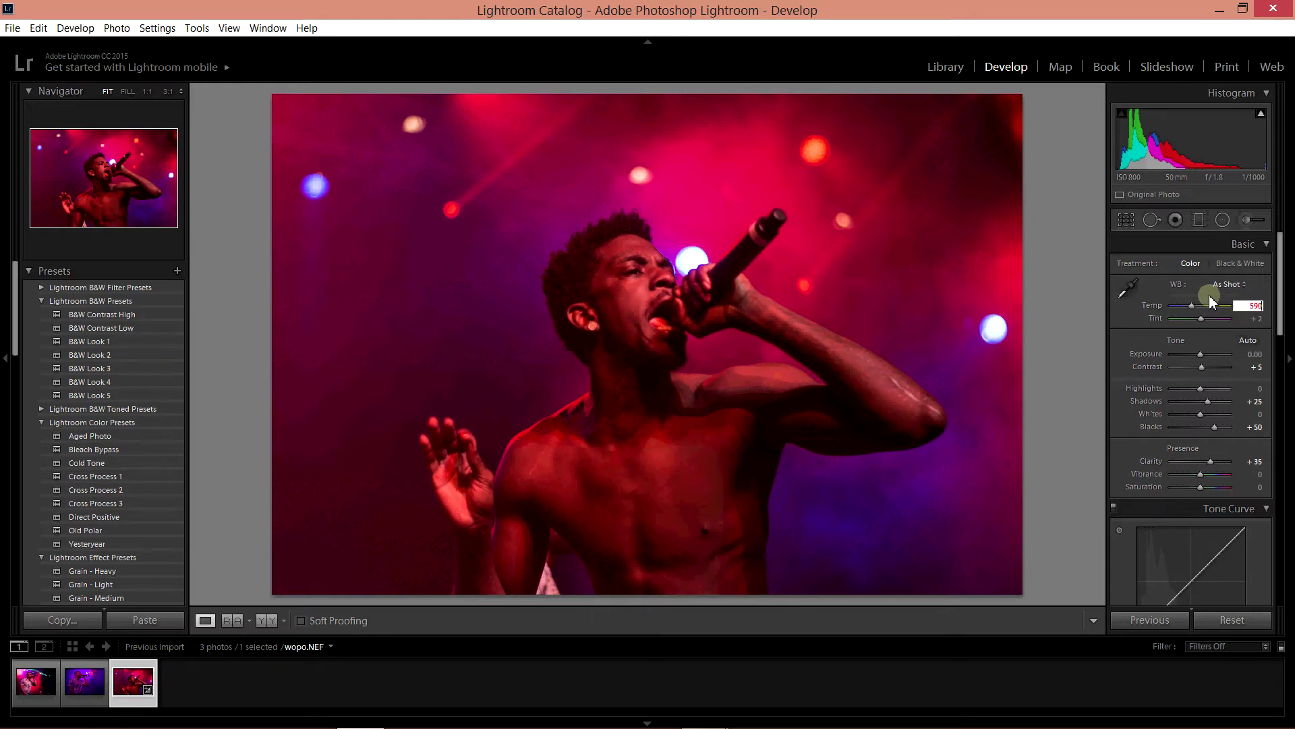
pyautogui.press('Return')
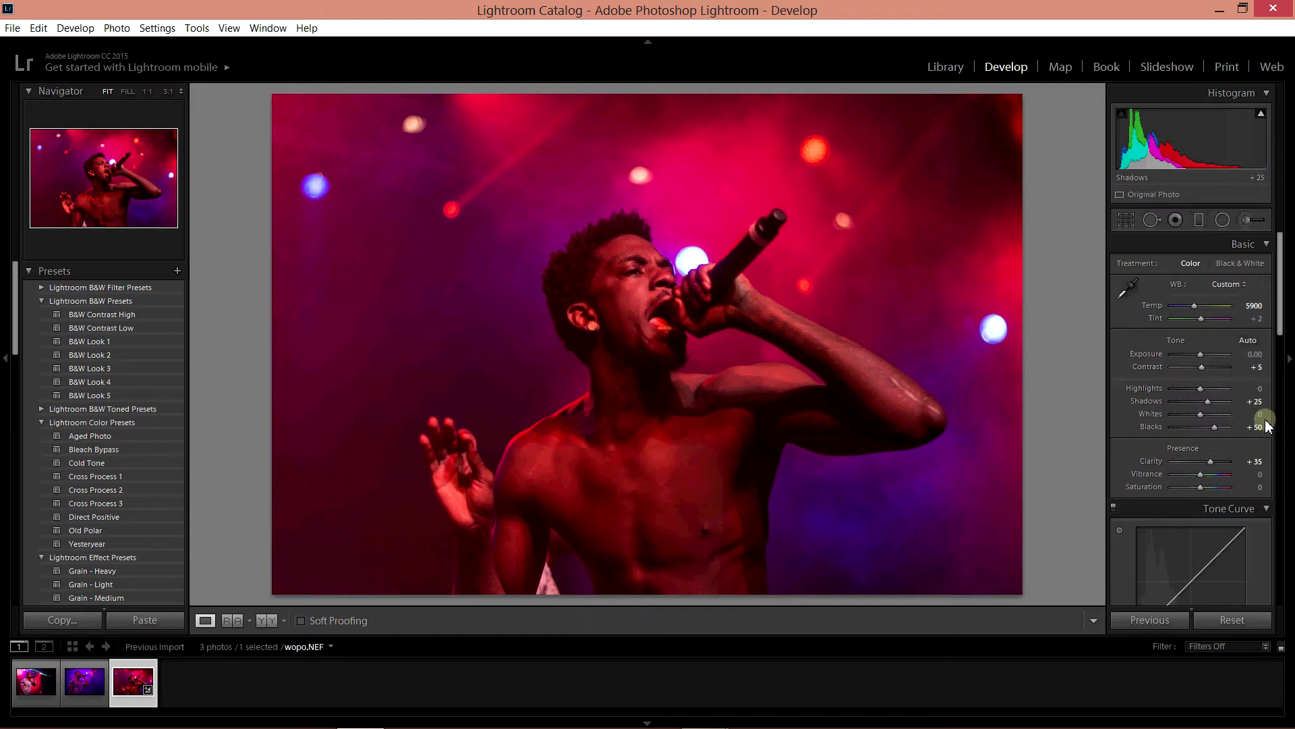
# In HSL Saturation, raise Red to +25, Blue to +30 and Magenta to +35.
pyautogui.scroll(-3, 1259, 533)
pyautogui.scroll(-3, 1263, 537)
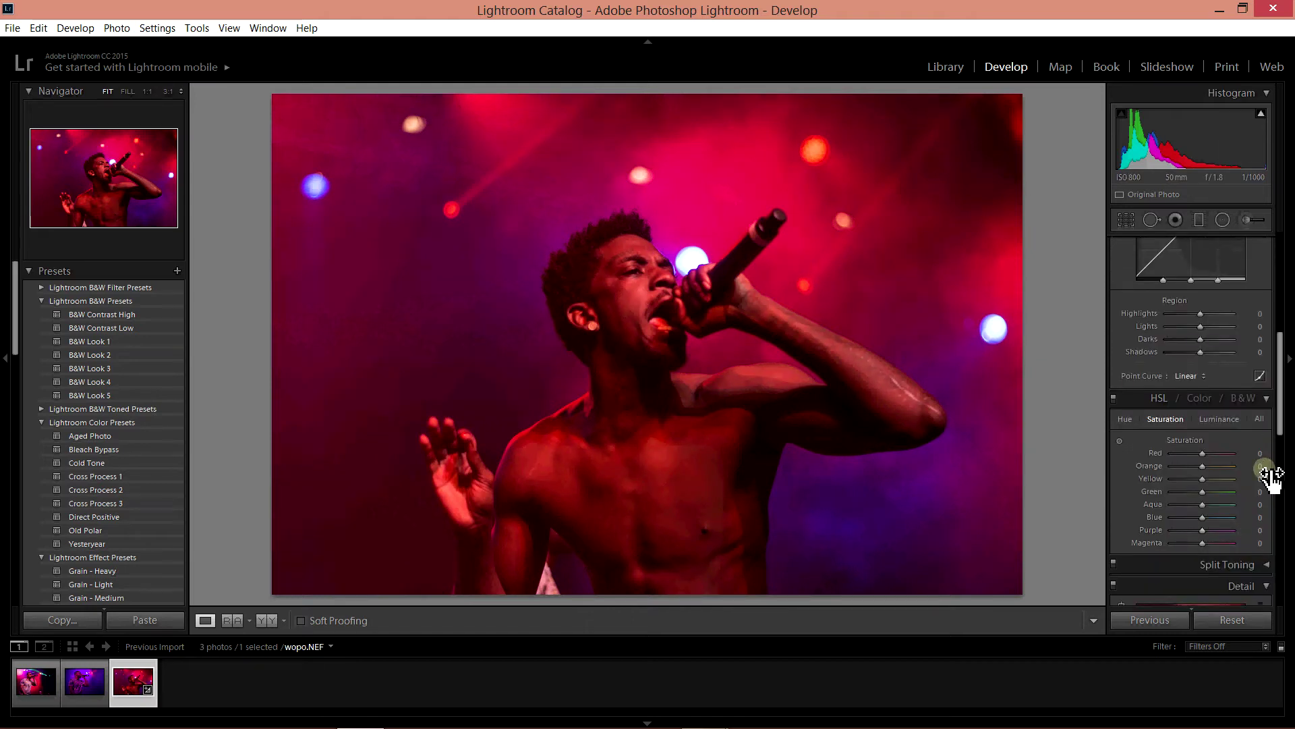
pyautogui.click(1260, 453)
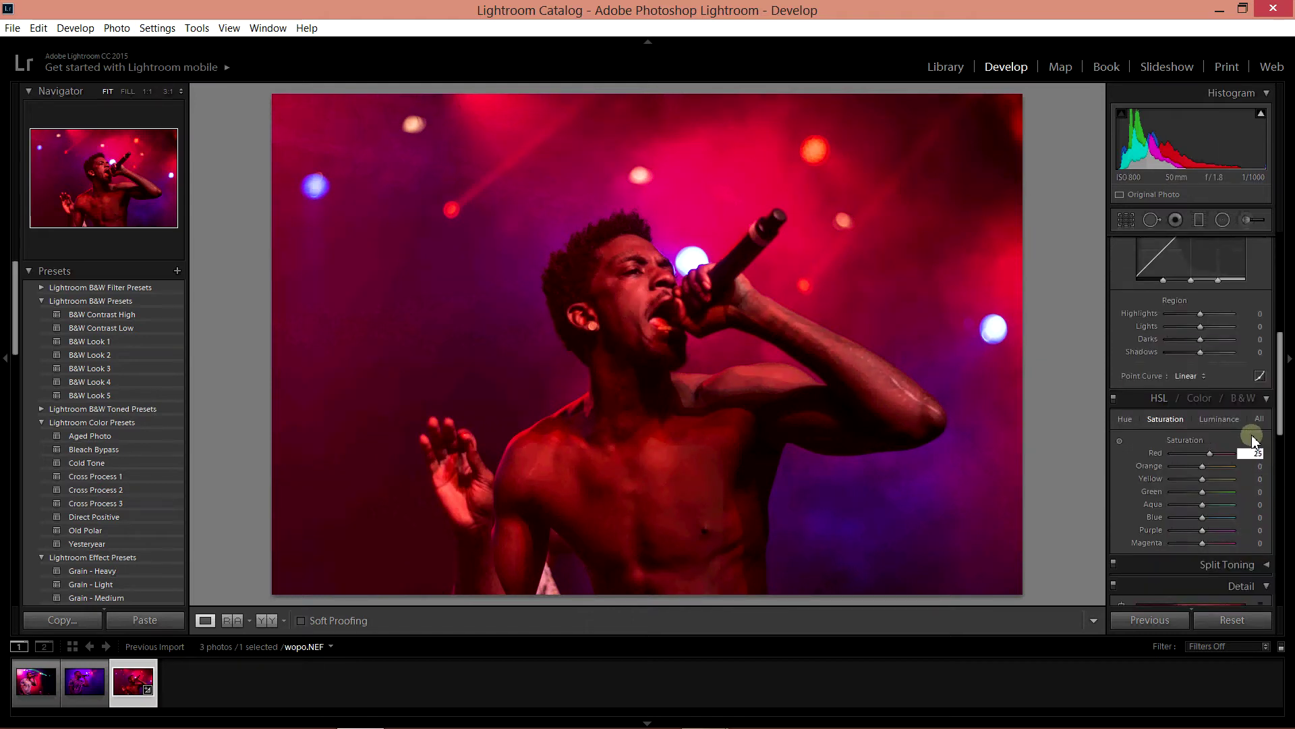
pyautogui.click(1262, 467)
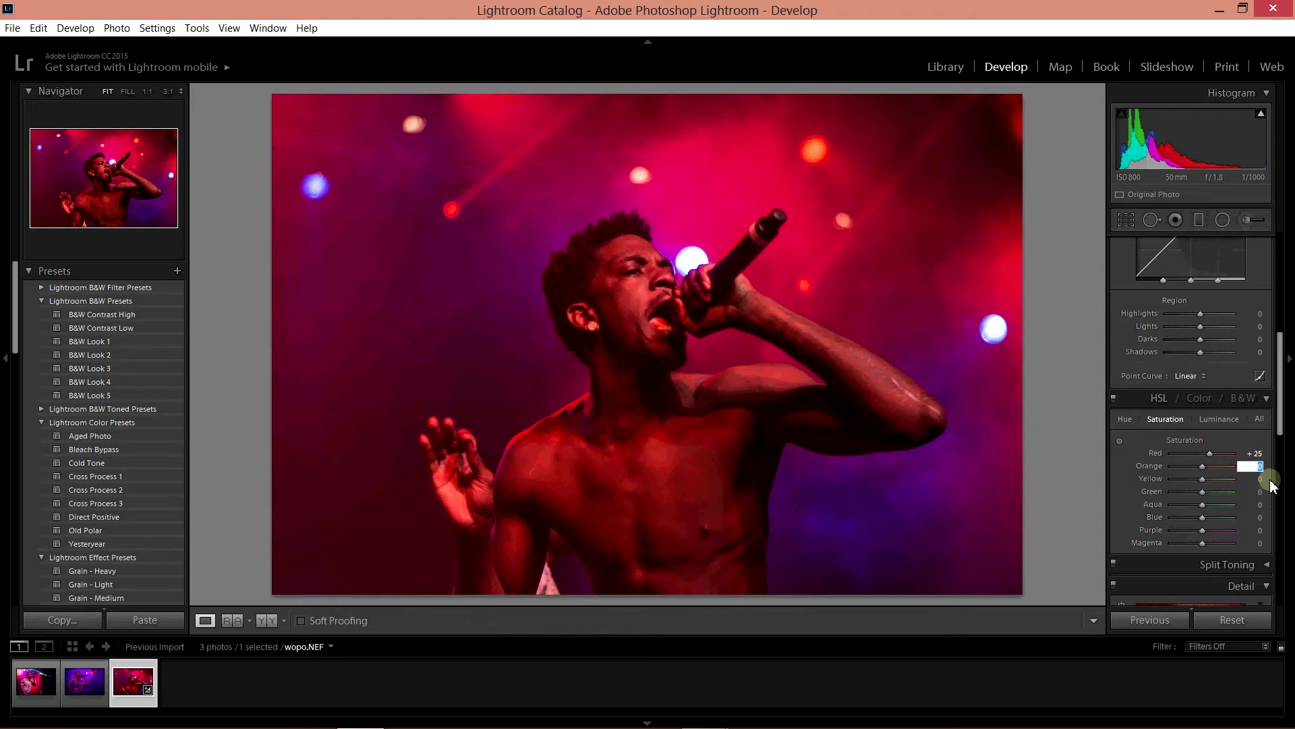
pyautogui.click(1261, 517)
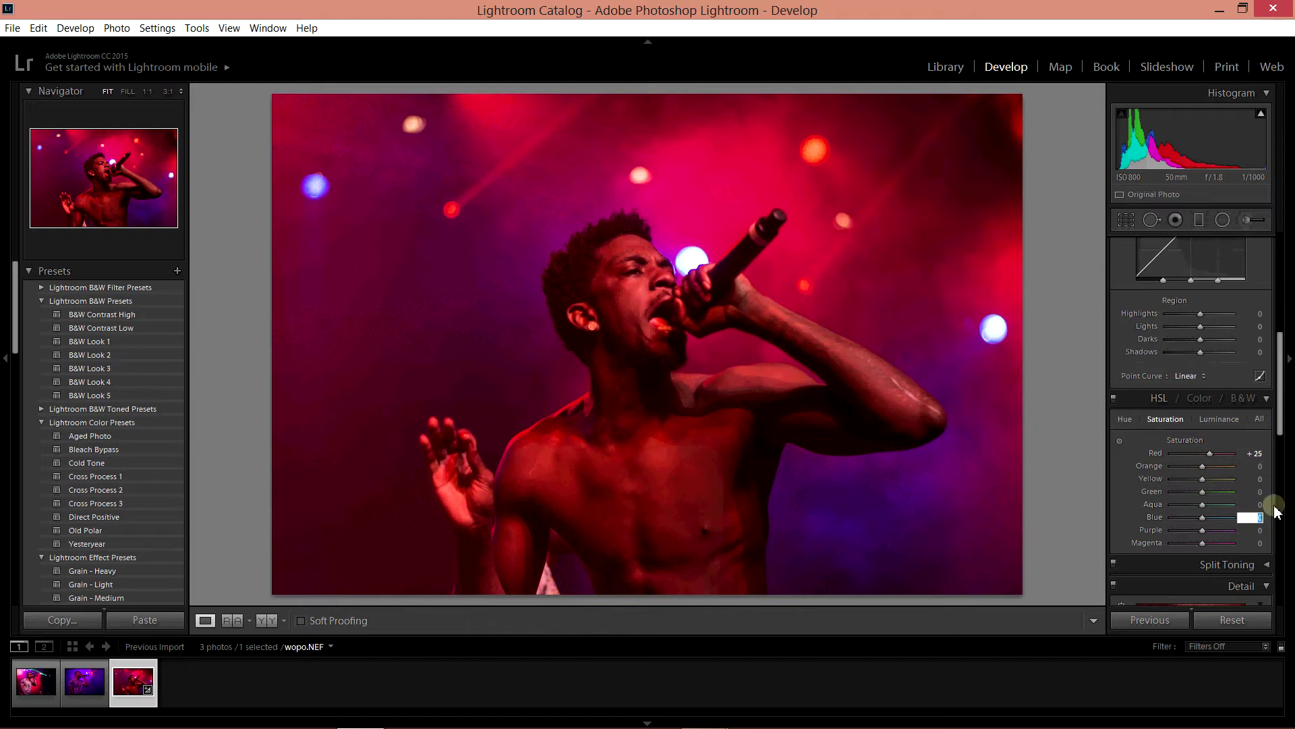
pyautogui.press('Tab')
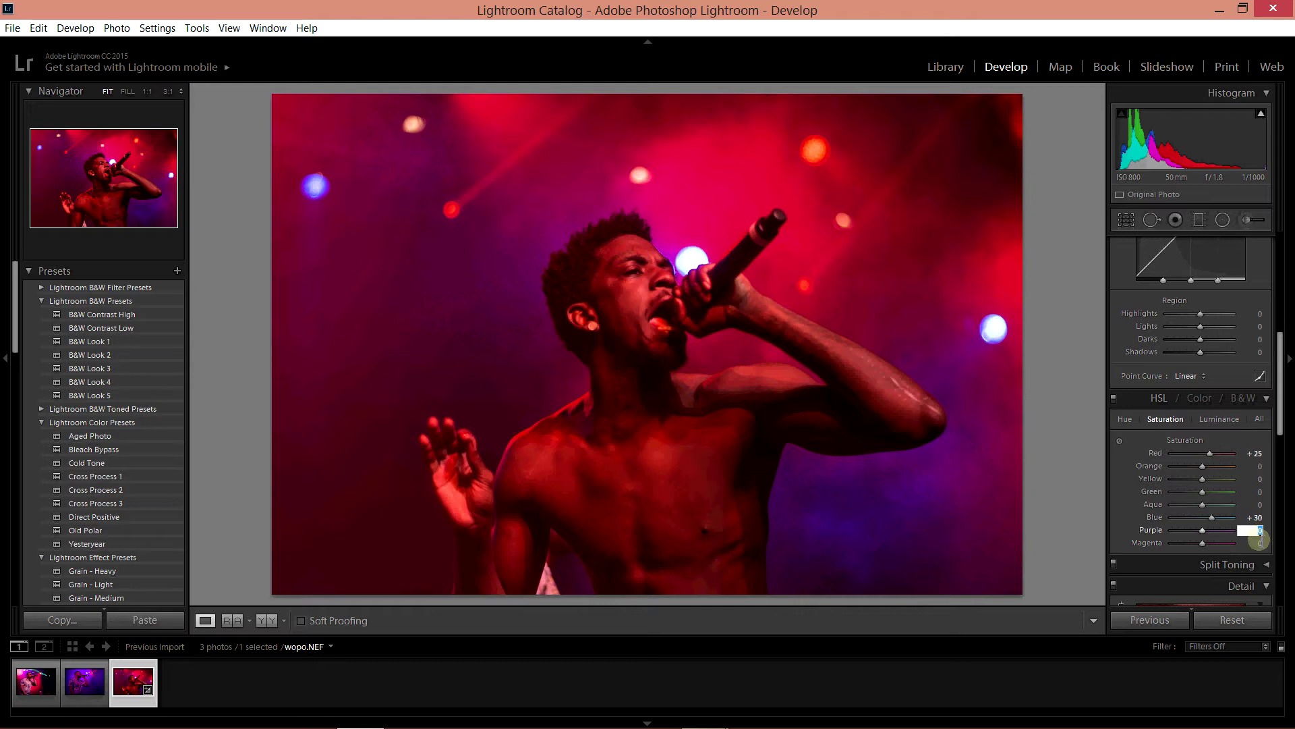
pyautogui.click(1261, 543)
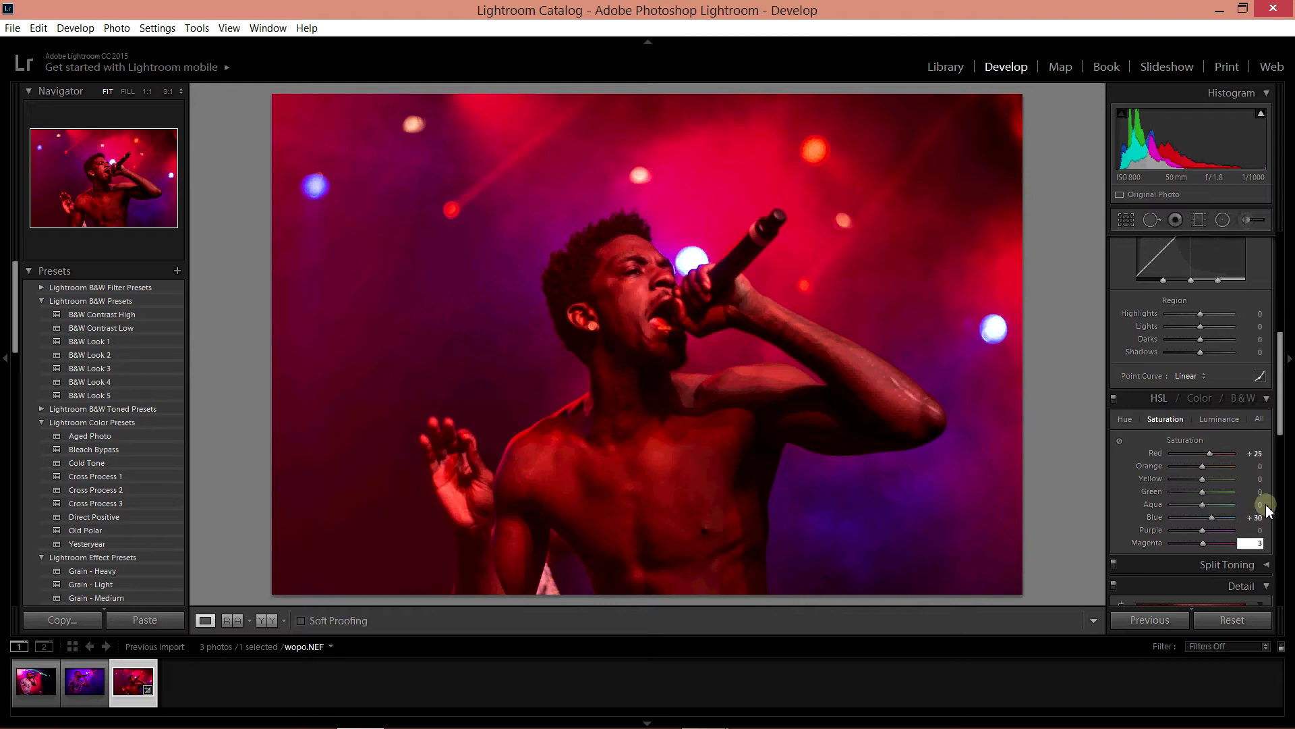
pyautogui.press('Return')
pyautogui.scroll(-3, 1226, 428)
pyautogui.scroll(4, 1228, 419)
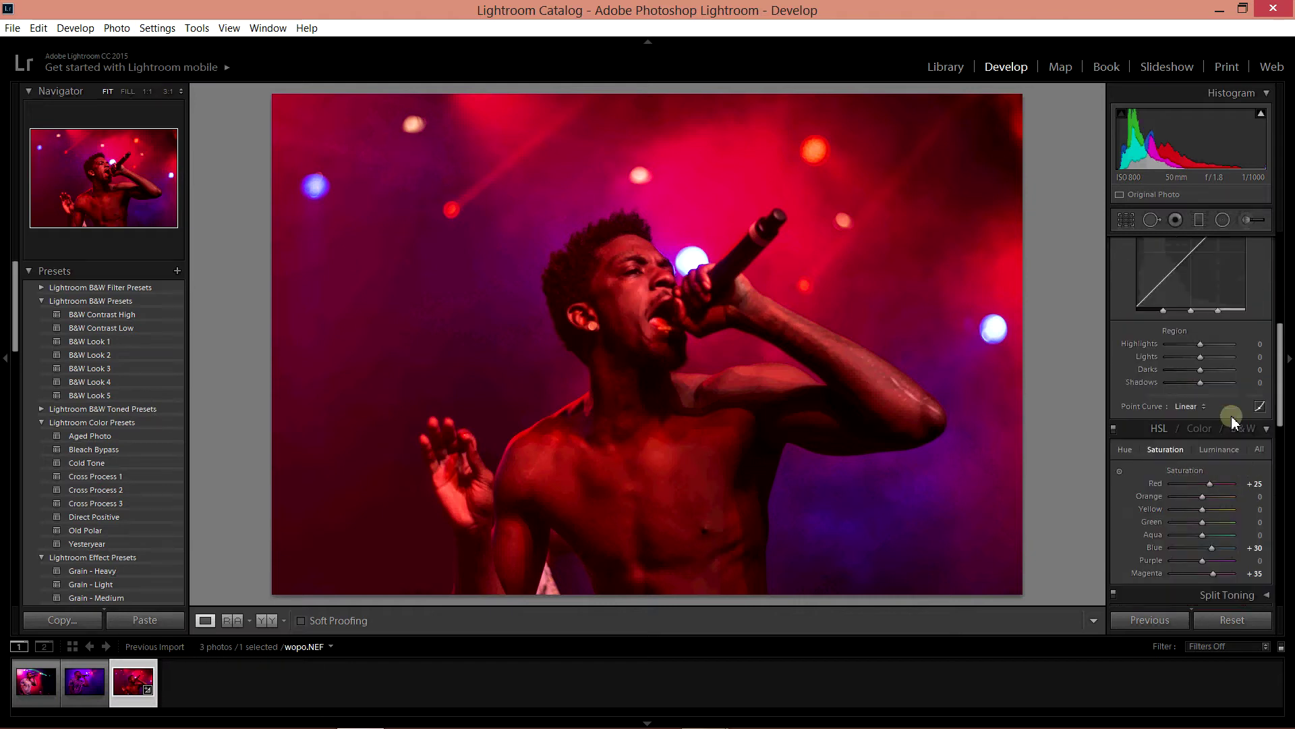
pyautogui.scroll(5, 1257, 486)
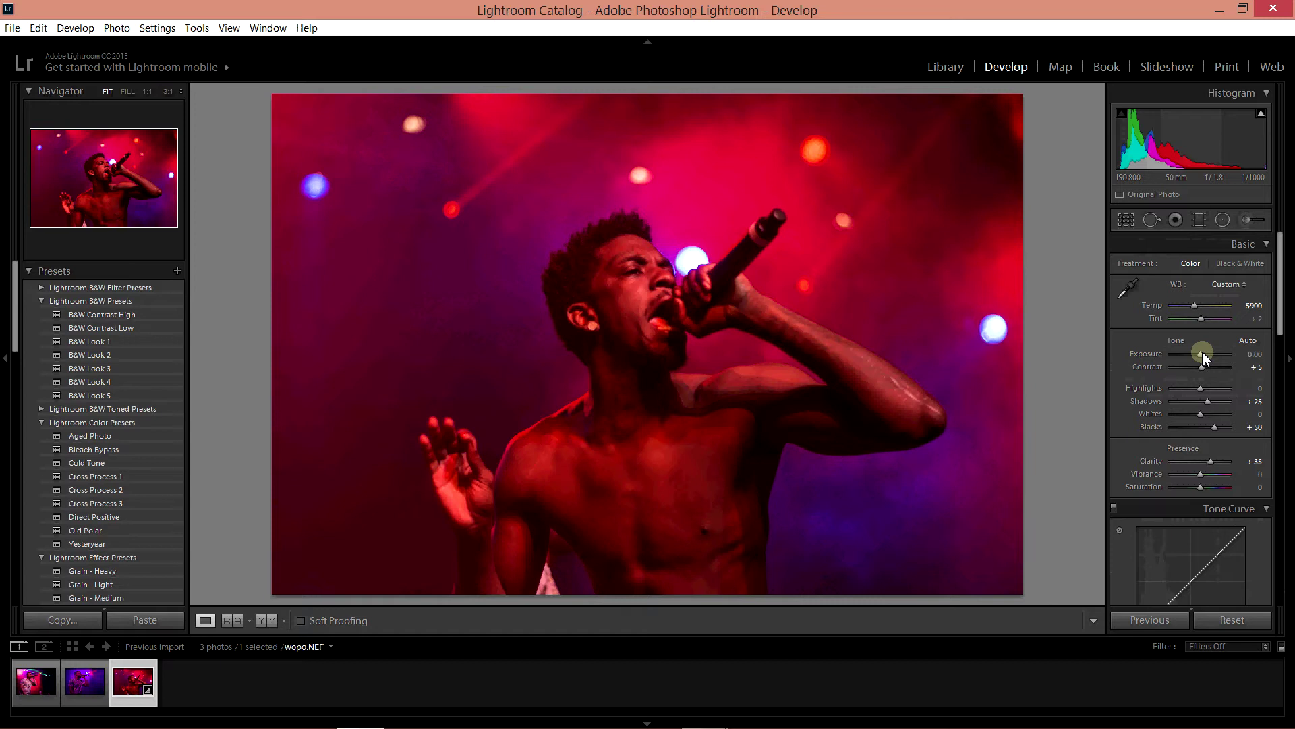
# Apply the Vignette 2 effect preset and set the sharpening amount to 70.
pyautogui.click(30, 270)
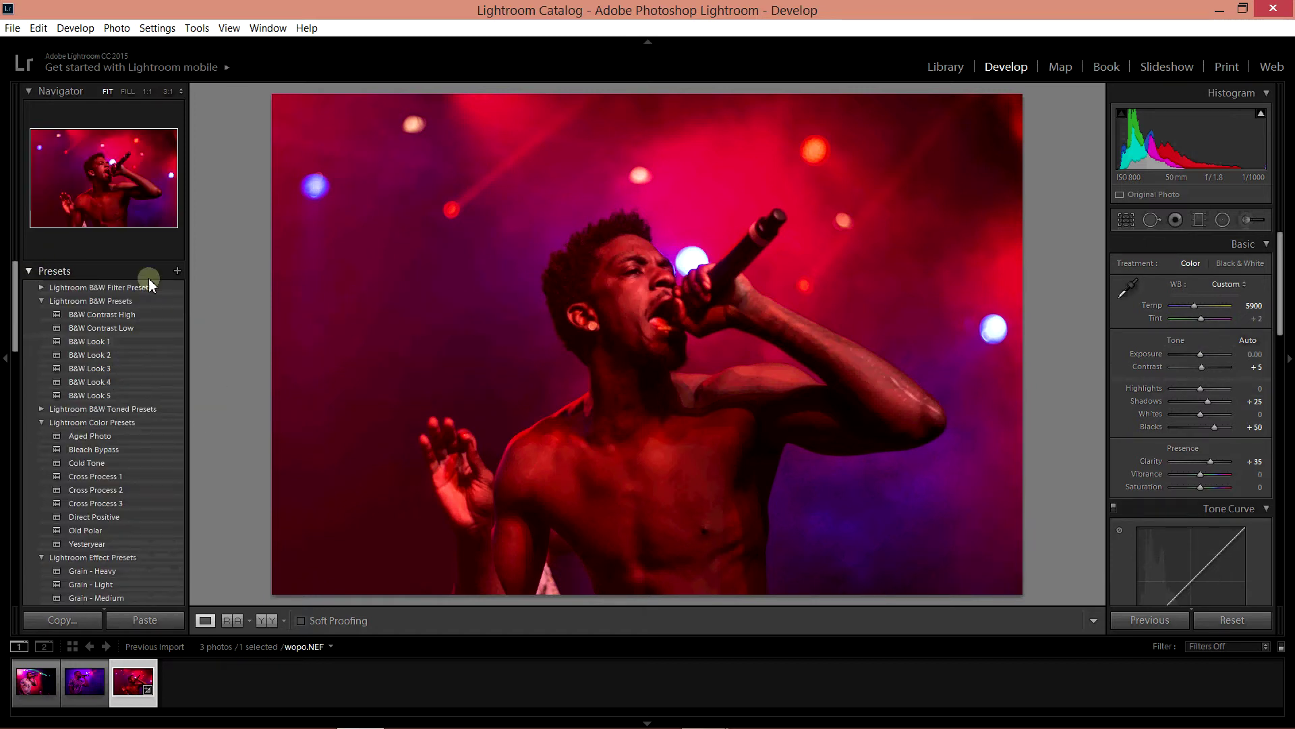
pyautogui.scroll(-5, 164, 392)
pyautogui.scroll(-5, 164, 392)
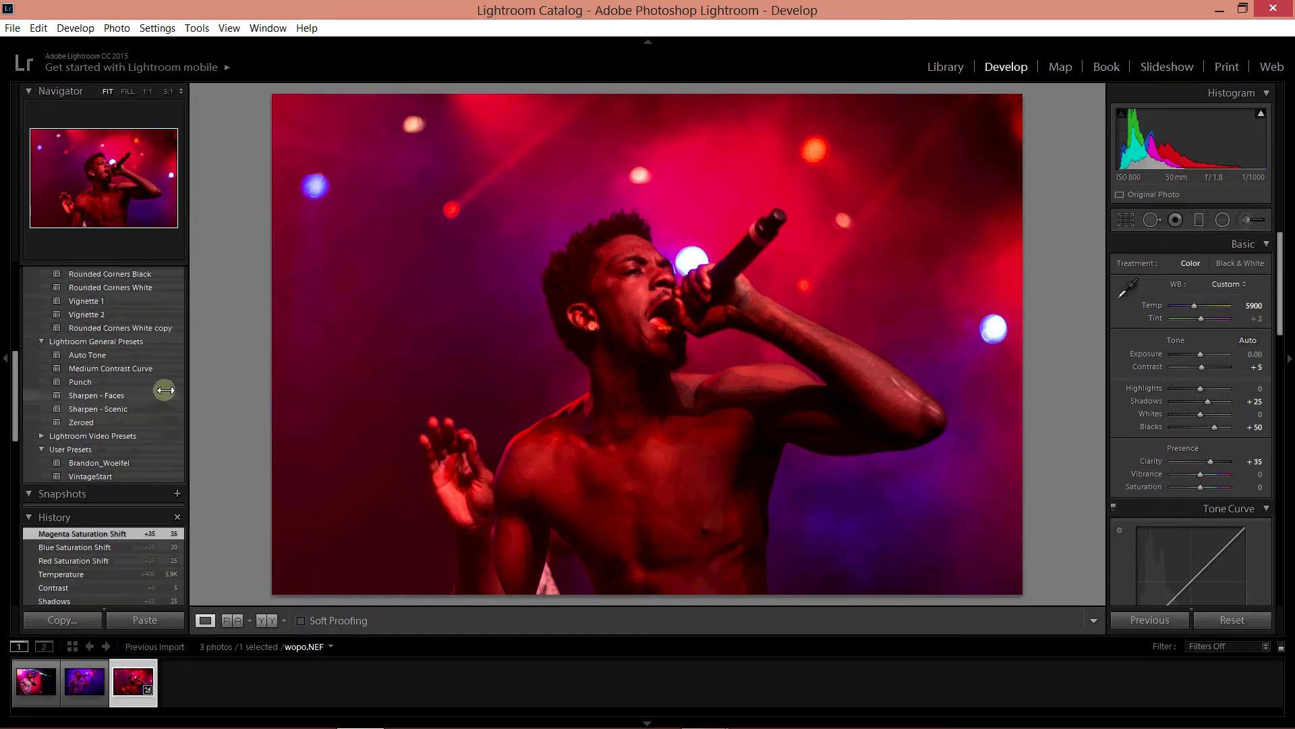
pyautogui.scroll(5, 63, 425)
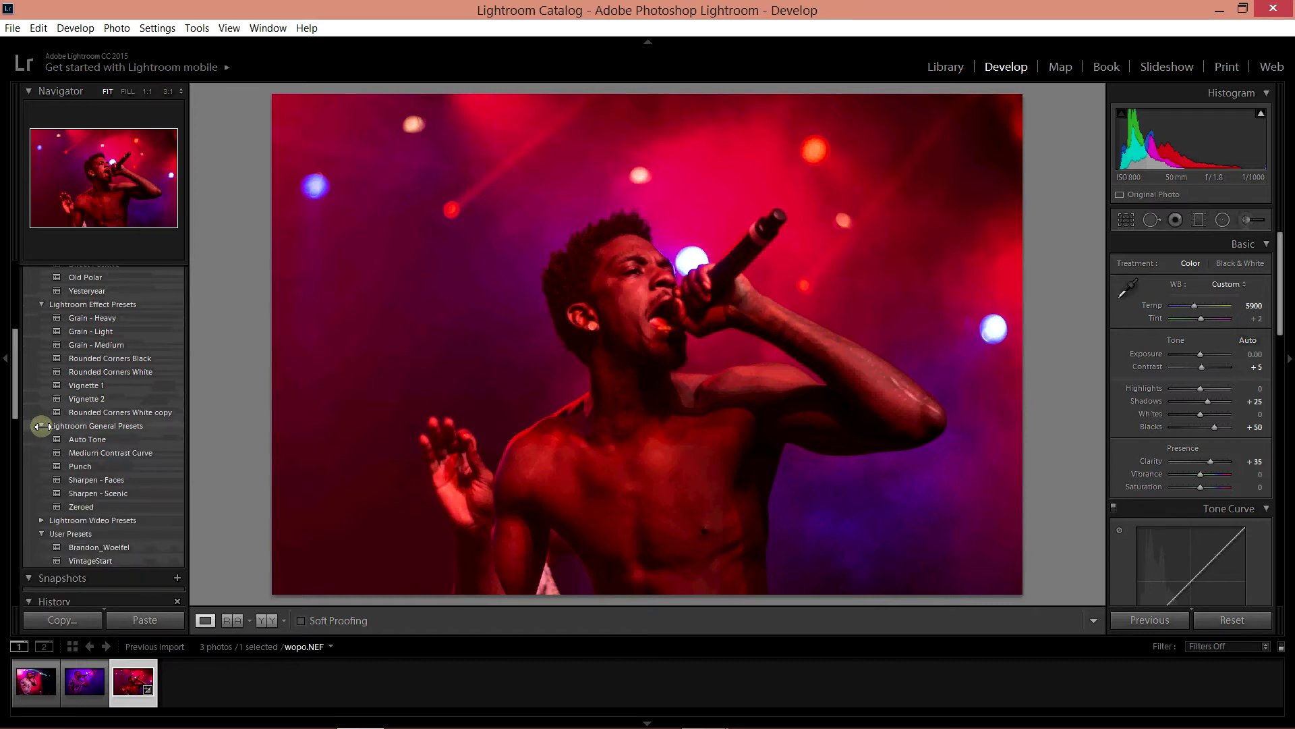
pyautogui.click(42, 304)
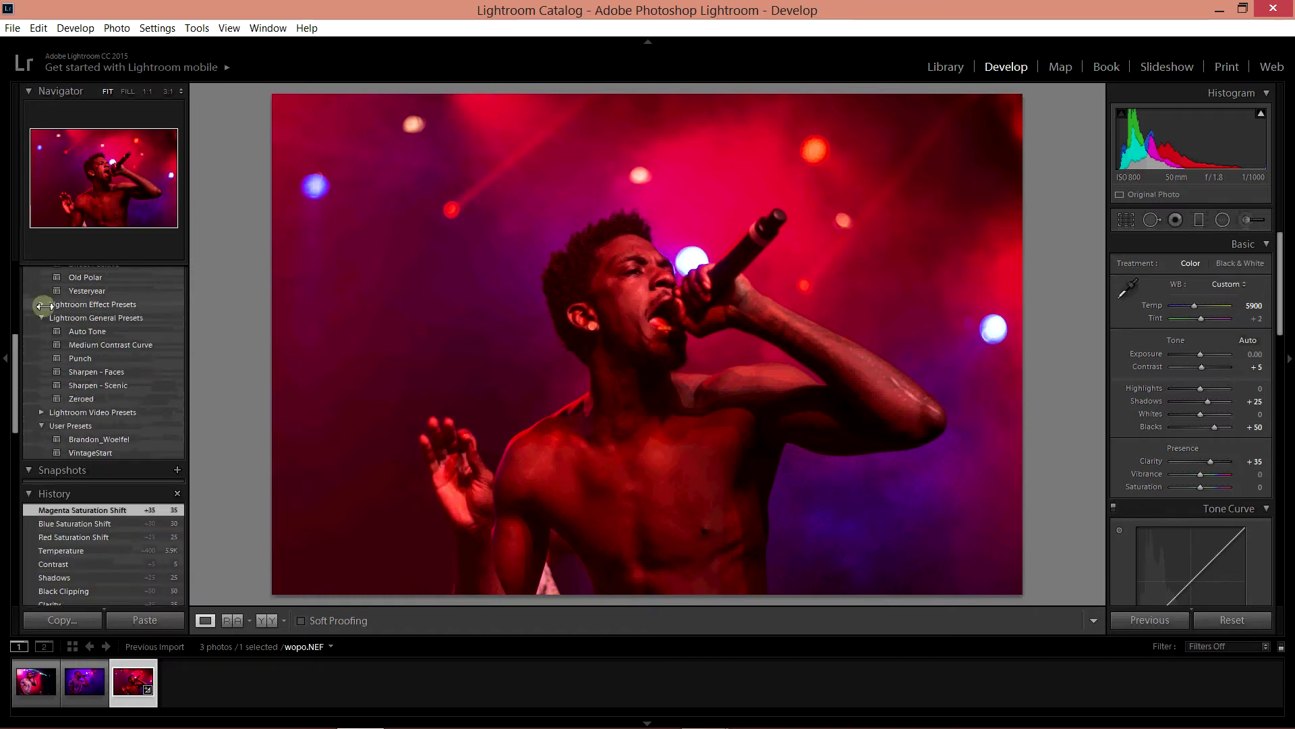
pyautogui.click(42, 305)
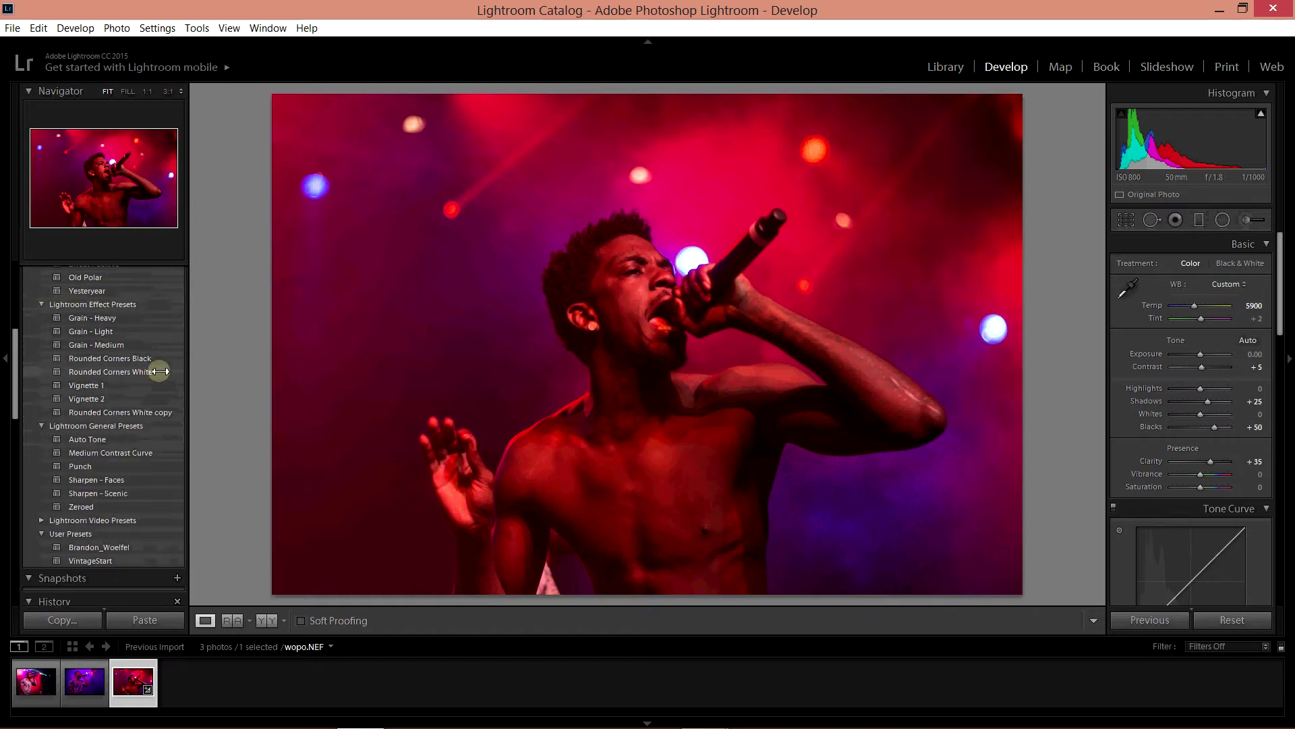
pyautogui.click(139, 399)
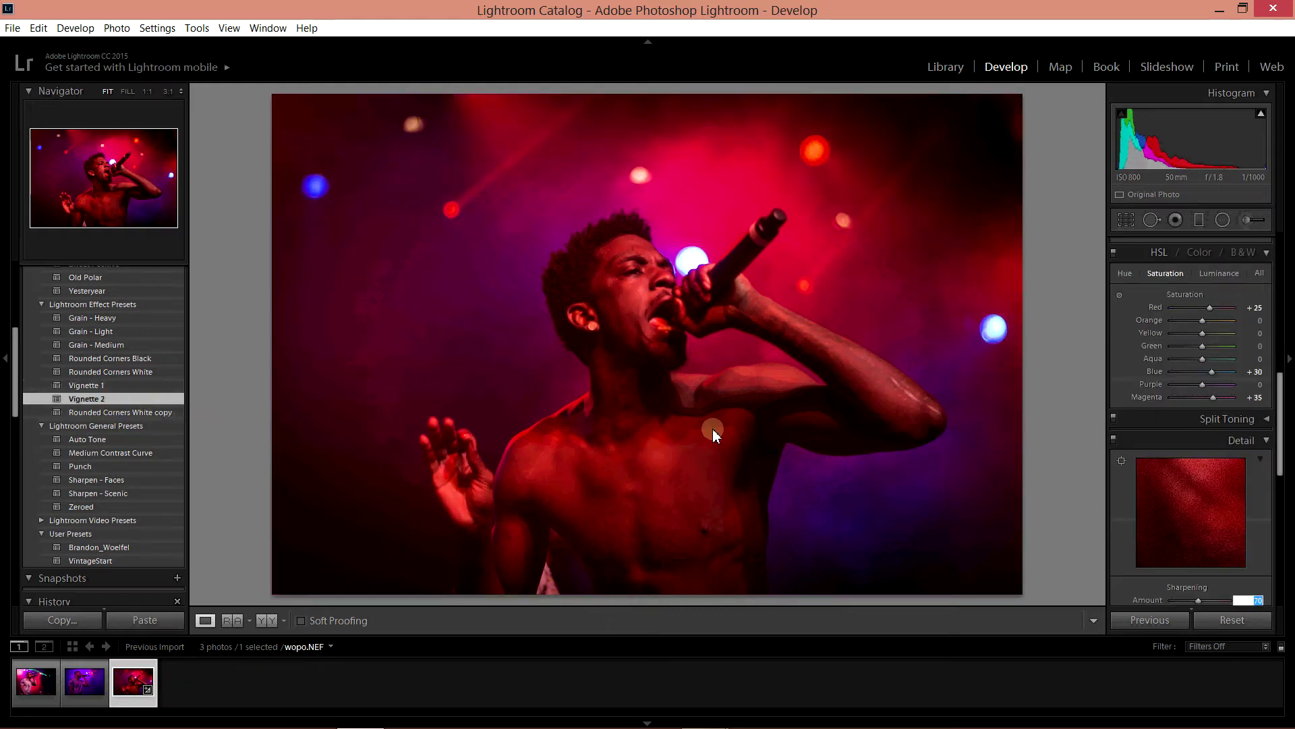
pyautogui.press('BackSpace')
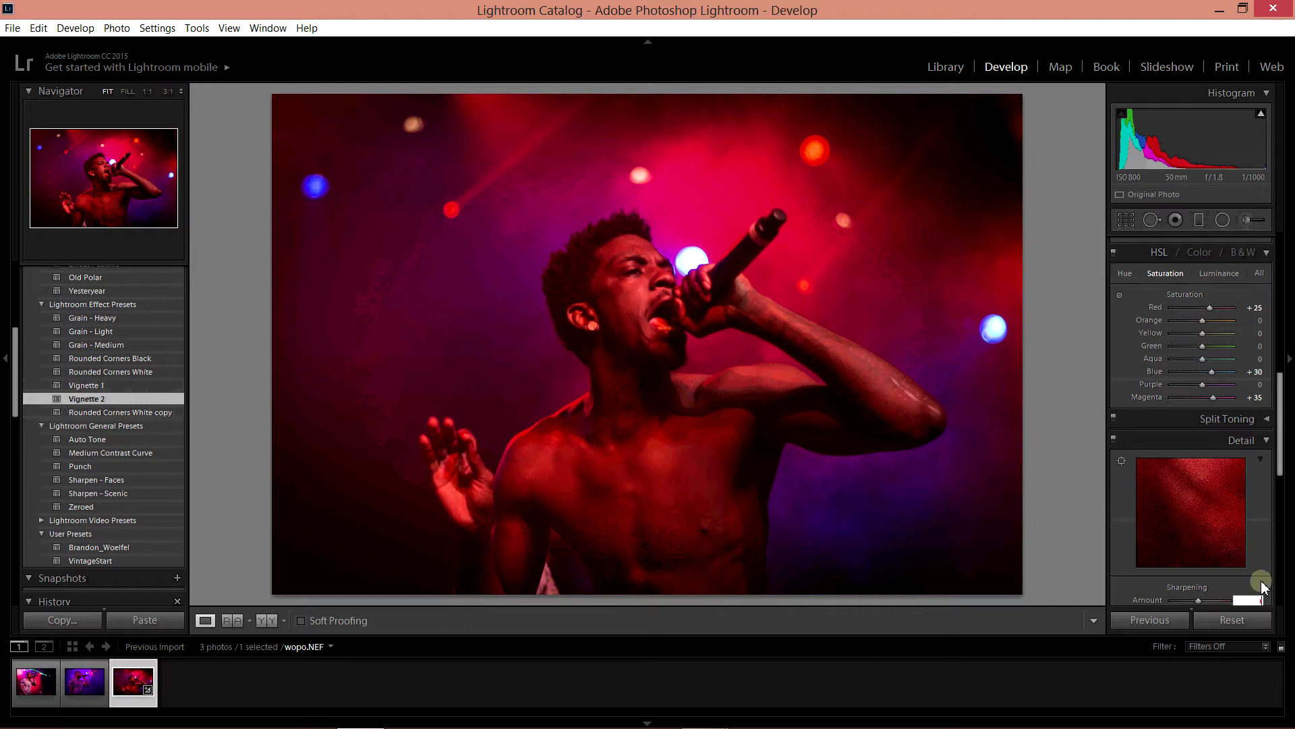
pyautogui.press('Return')
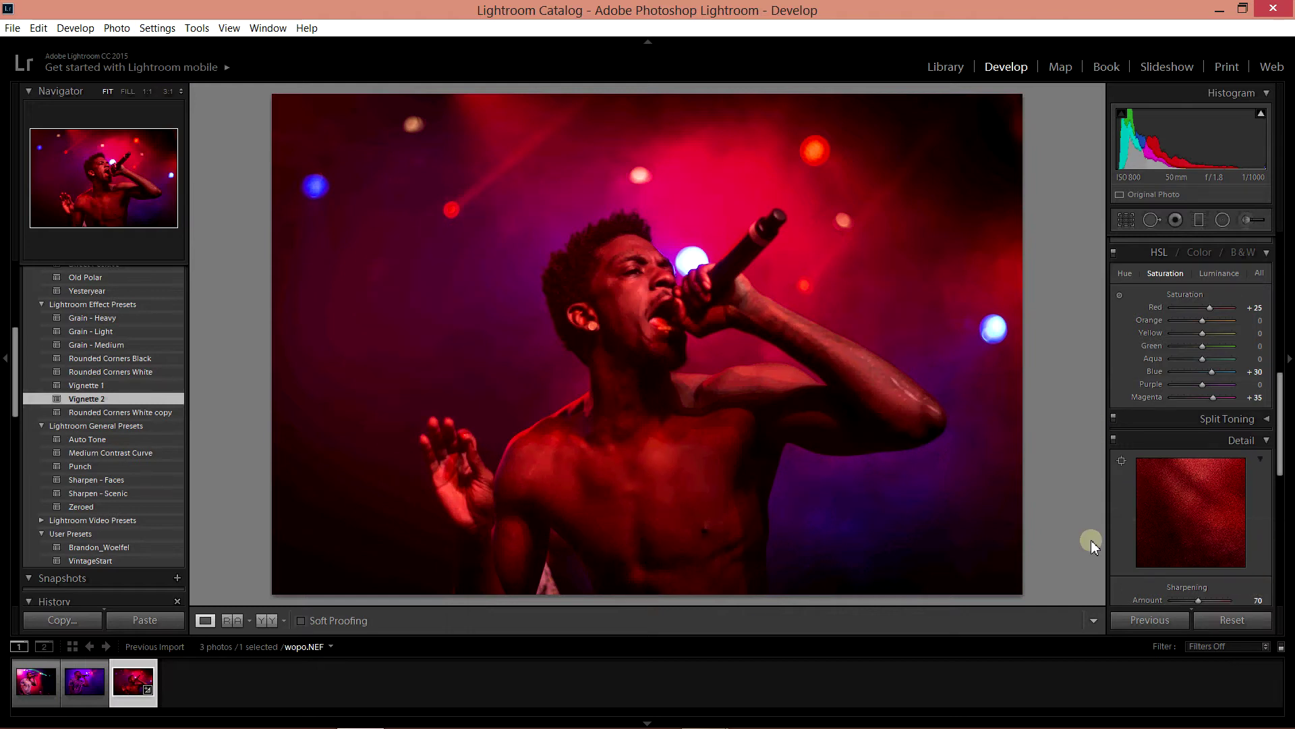
# Straighten the photo by -0.17° in Crop & Straighten and commit the crop.
pyautogui.press('r')
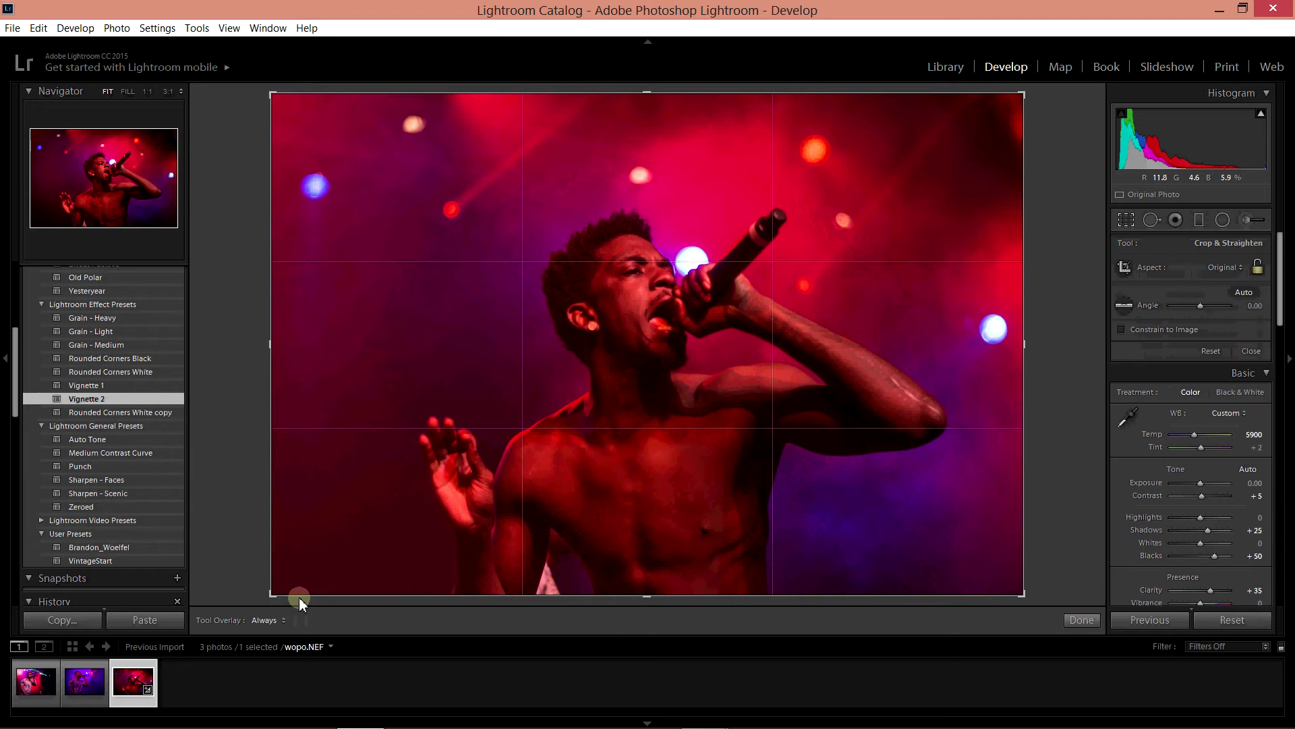
pyautogui.moveTo(270, 603); pyautogui.dragTo(270, 604)
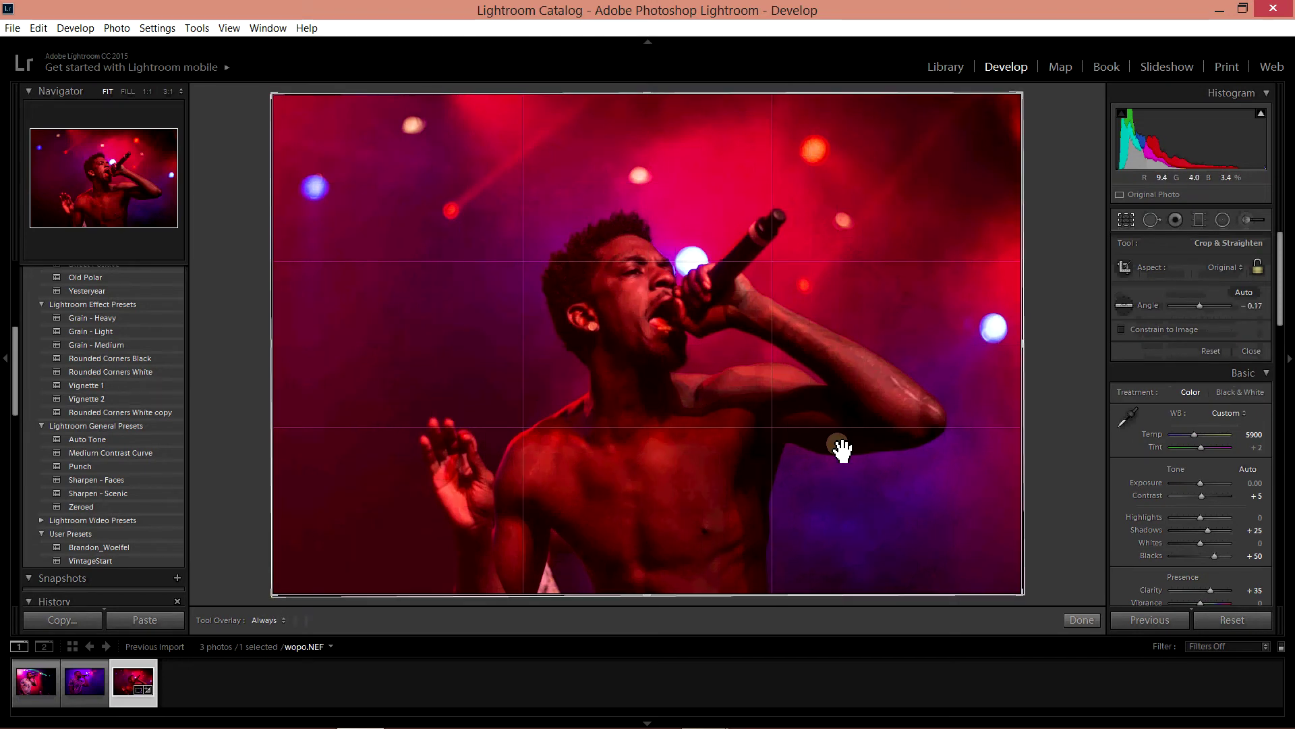
pyautogui.press('o')
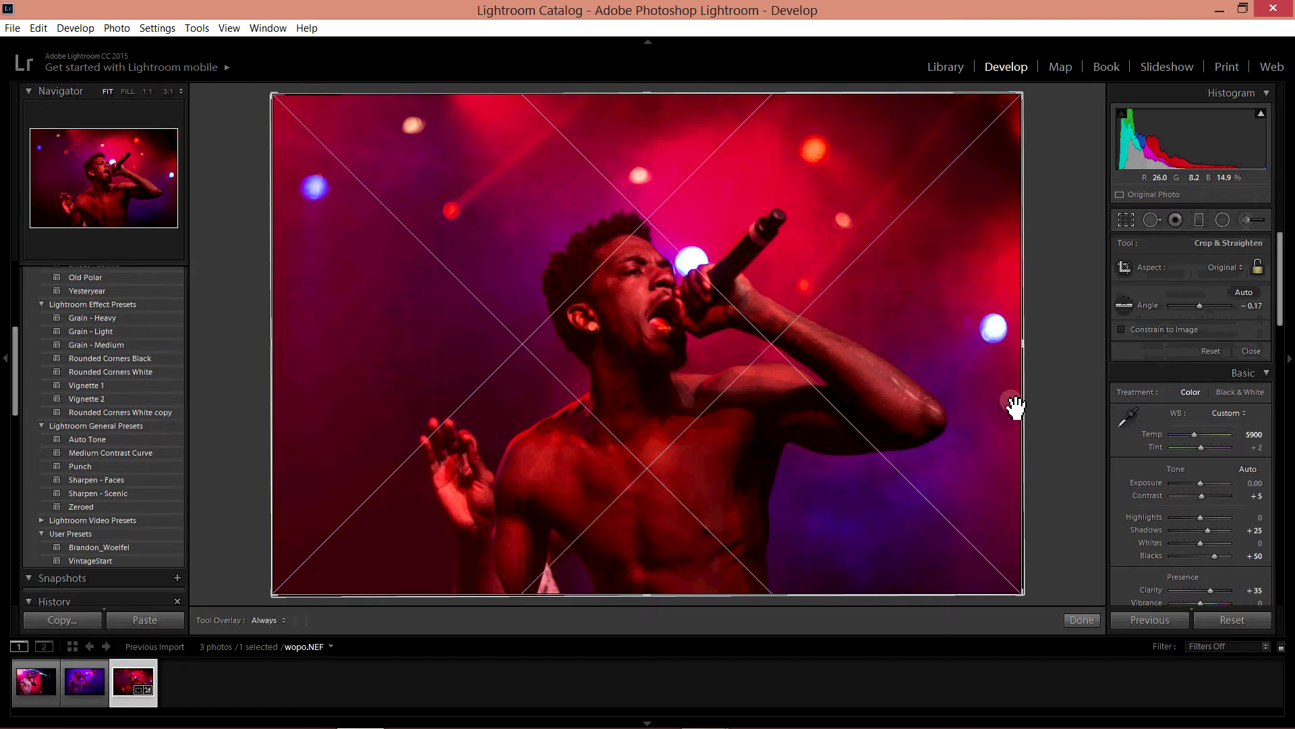
pyautogui.press('Return')
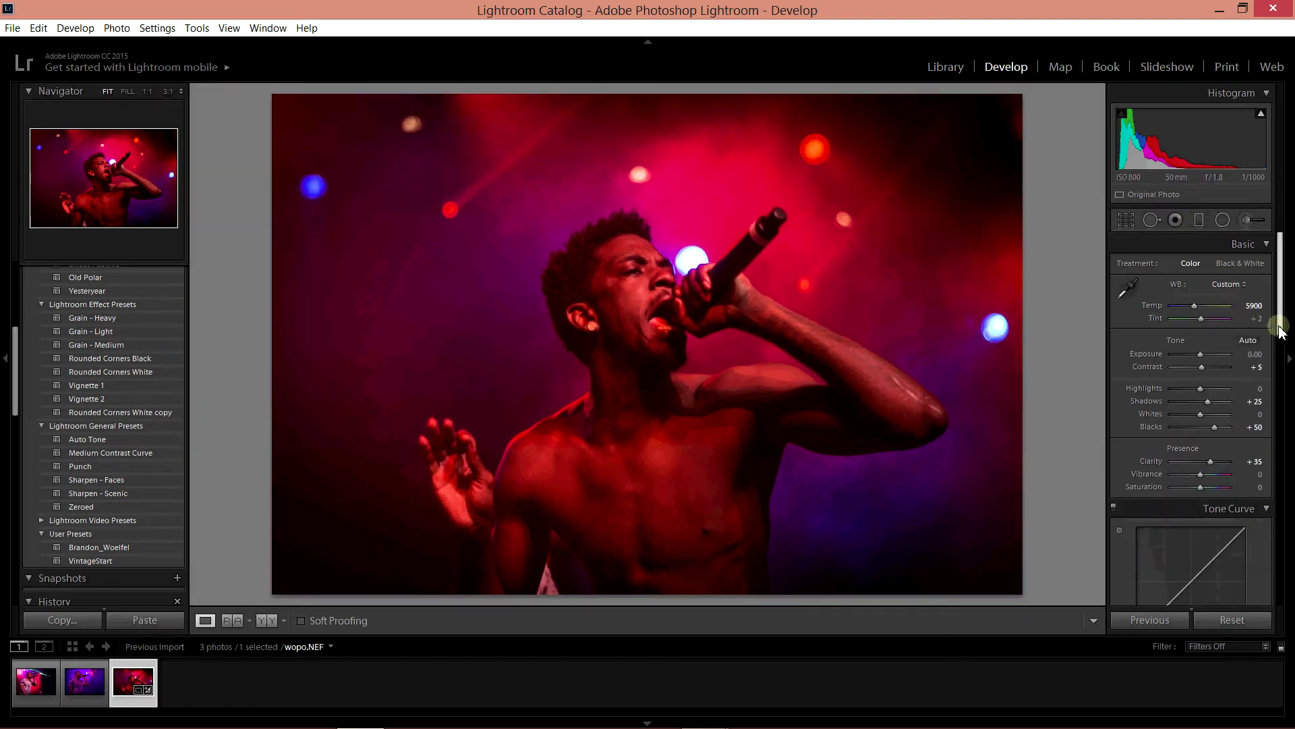
# Set exposure to +0.24.
pyautogui.click(1251, 353)
pyautogui.write('0.24')
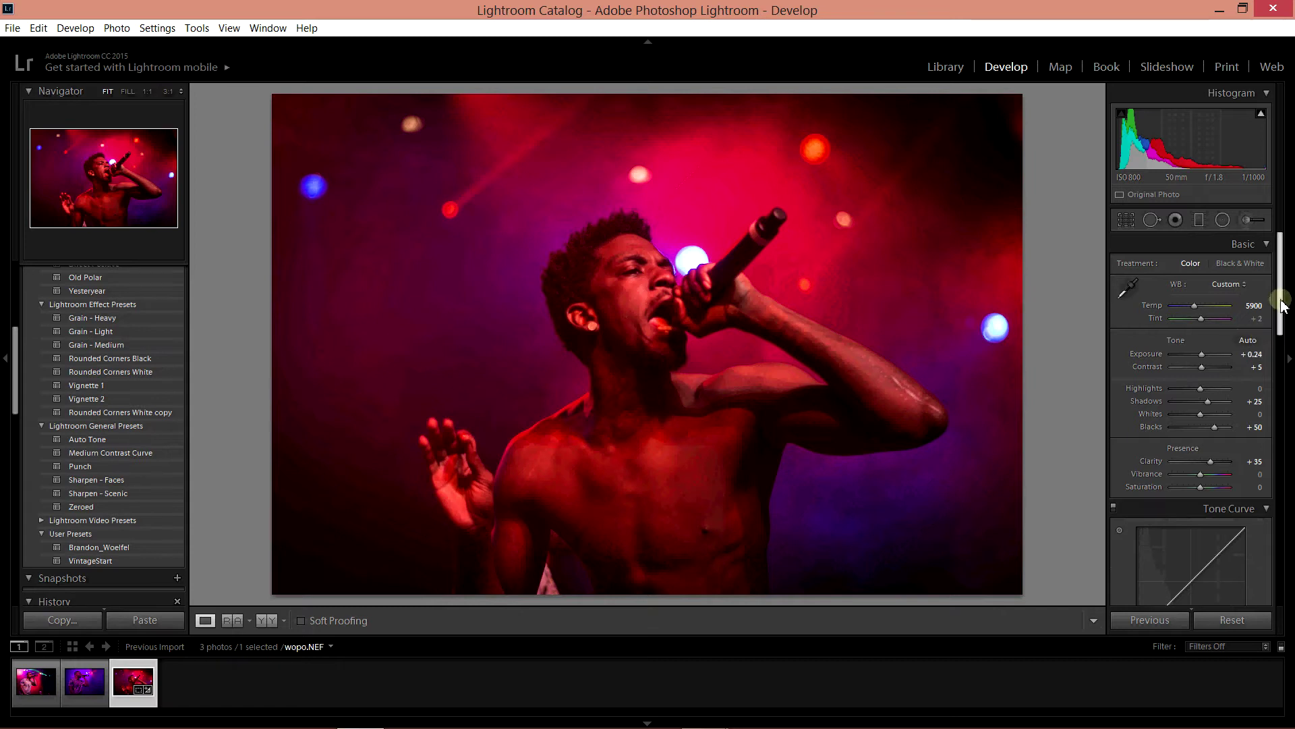
pyautogui.scroll(-1, 1282, 305)
pyautogui.scroll(-1, 1282, 305)
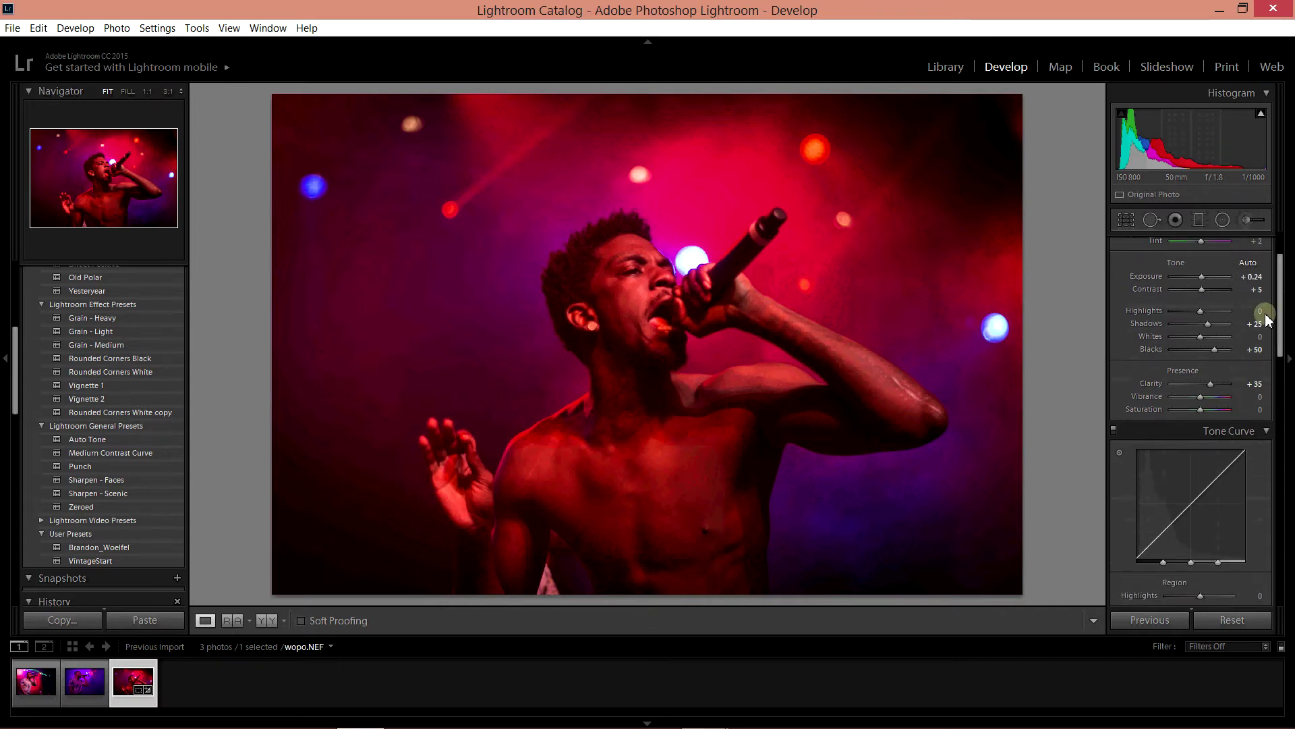
# Set highlights to +10, then scroll through the Develop panels.
pyautogui.click(1256, 311)
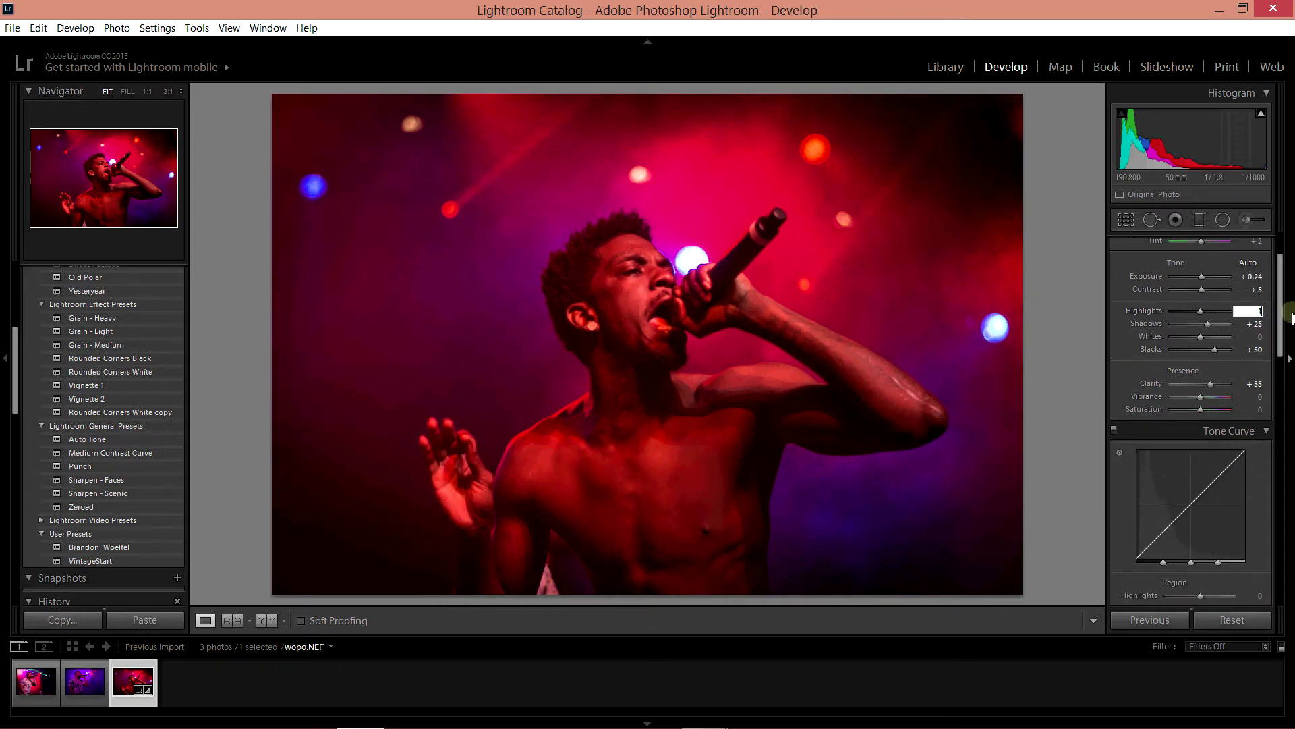
pyautogui.write('5')
pyautogui.press('BackSpace')
pyautogui.press('Return')
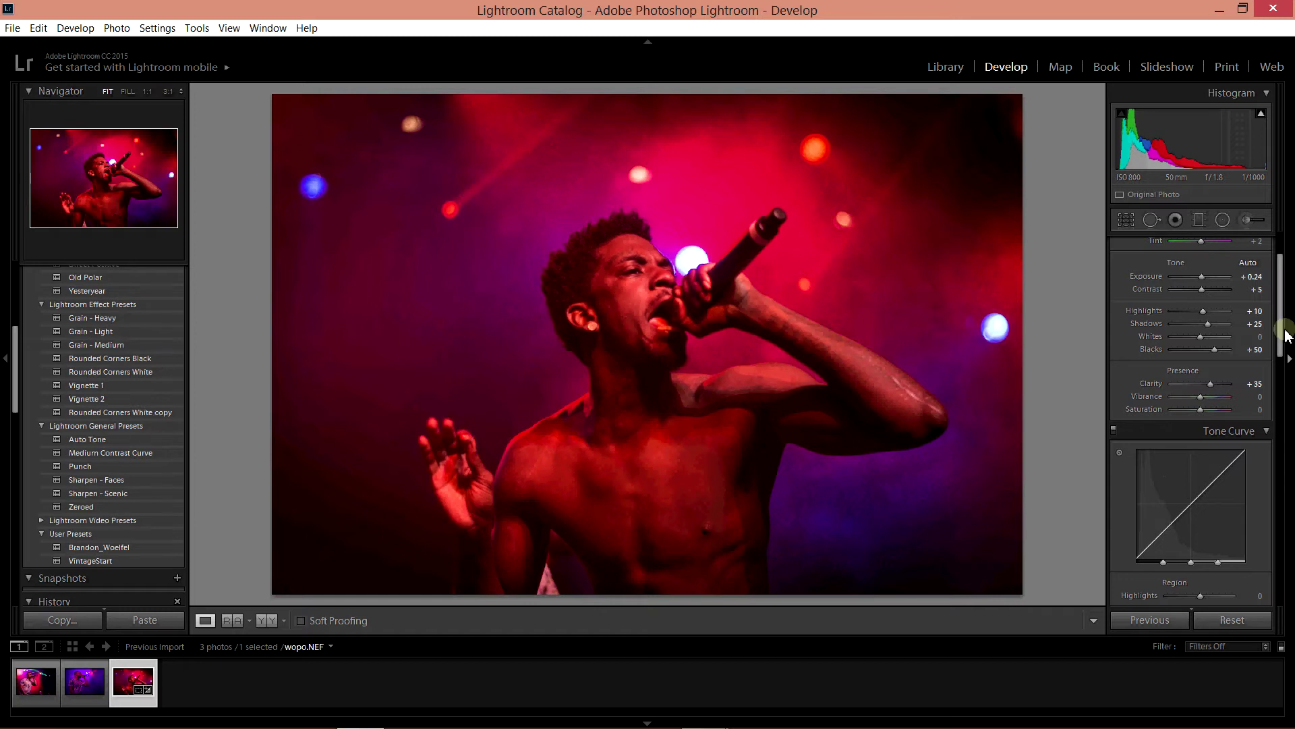
pyautogui.moveTo(1286, 335); pyautogui.dragTo(1277, 382)
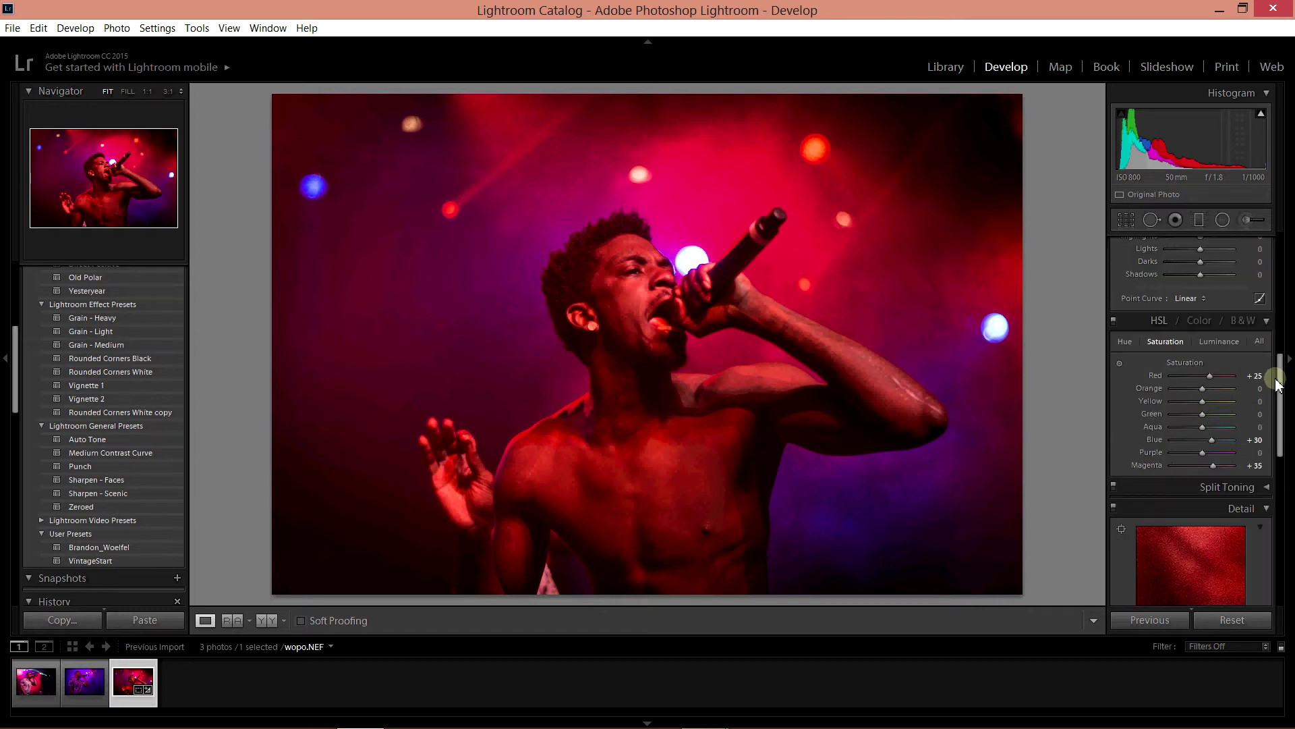
pyautogui.scroll(-2, 1278, 383)
pyautogui.scroll(-1, 1277, 385)
pyautogui.scroll(-1, 1277, 389)
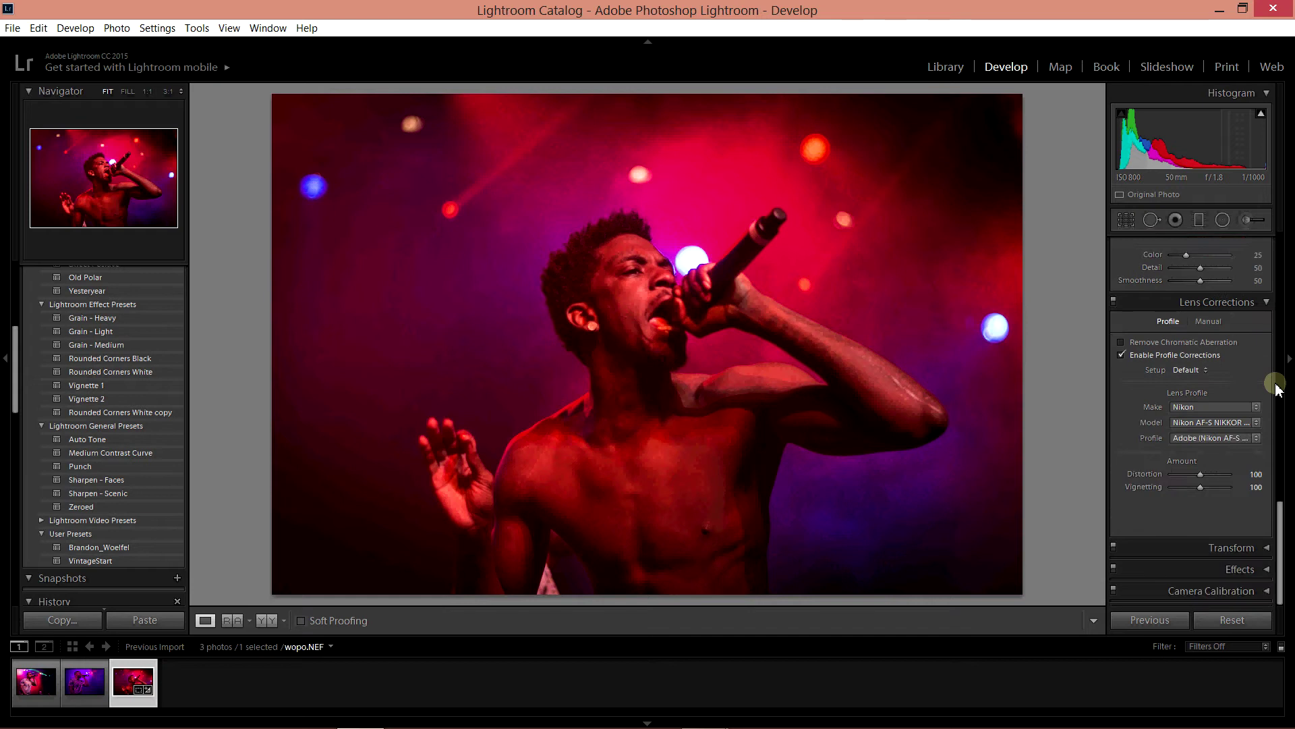
pyautogui.scroll(3, 1277, 389)
pyautogui.scroll(3, 1277, 389)
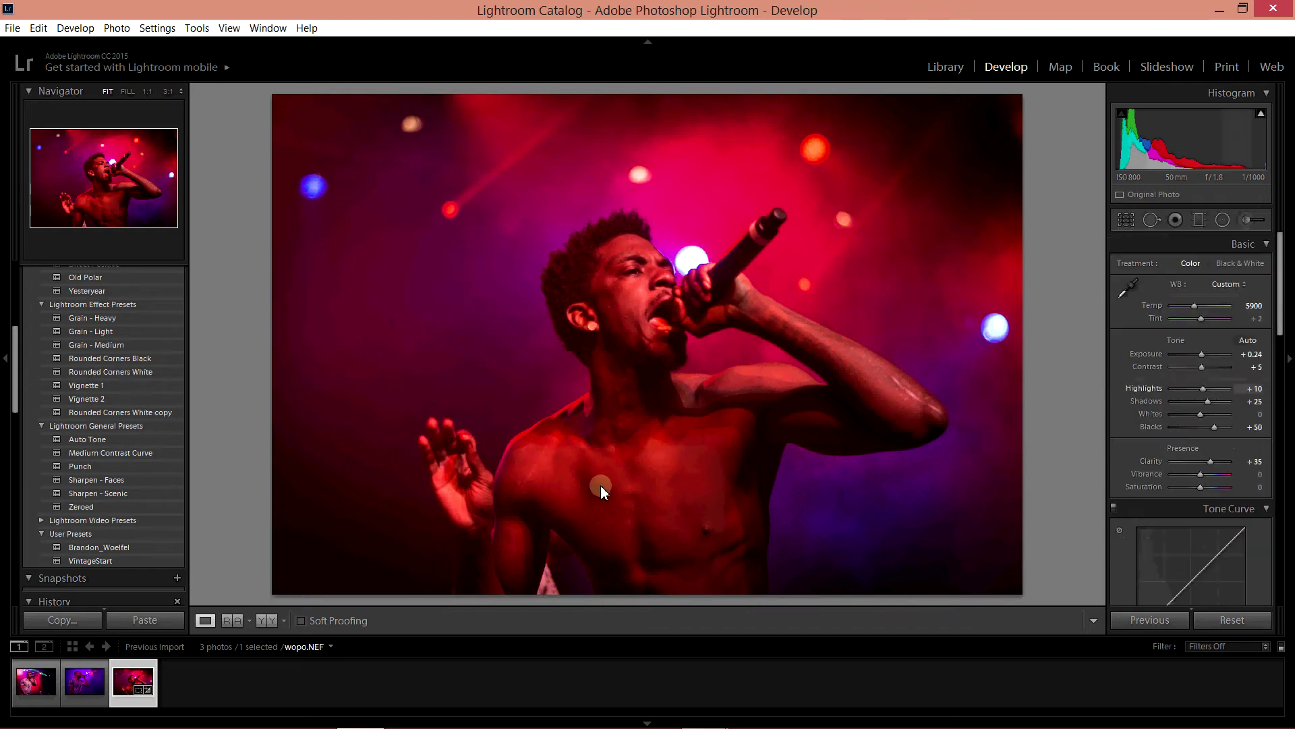
# Cycle through side-by-side, split and top/bottom before/after views, then select hardo2.NEF in Loupe view.
pyautogui.click(263, 621)
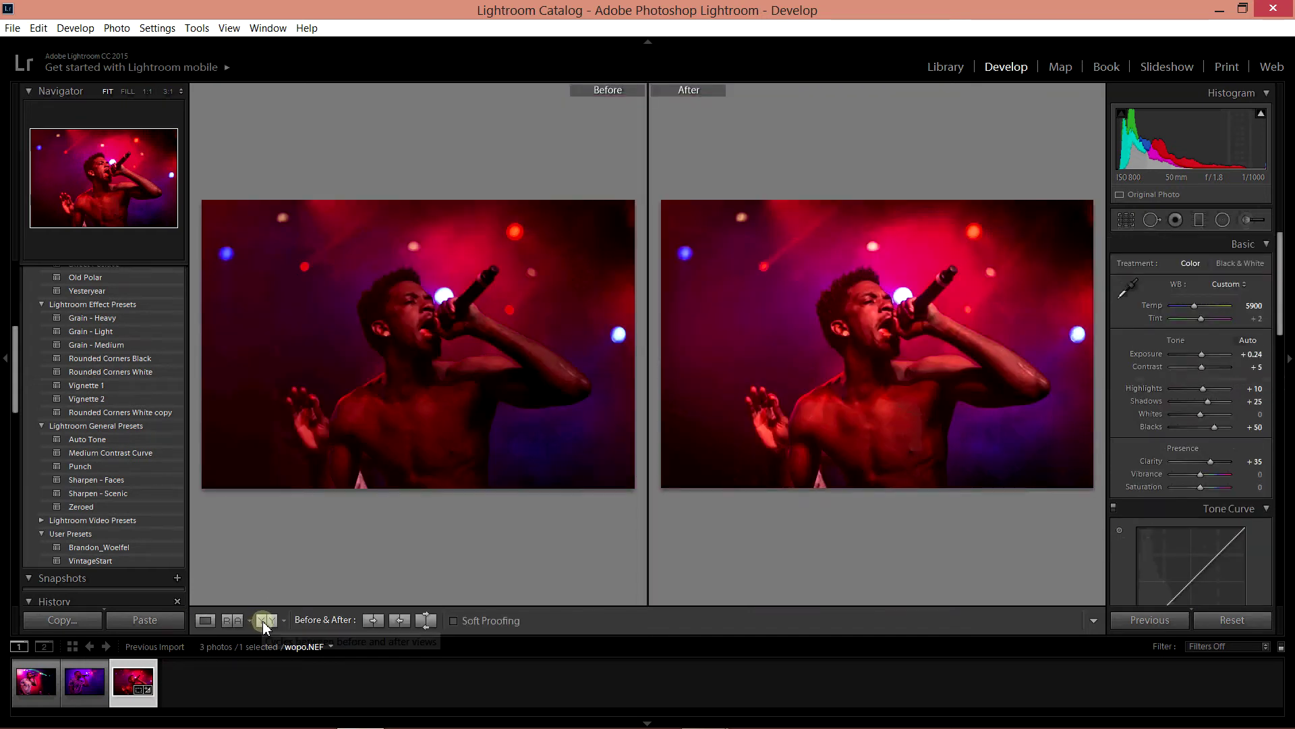
pyautogui.click(265, 621)
pyautogui.click(265, 621)
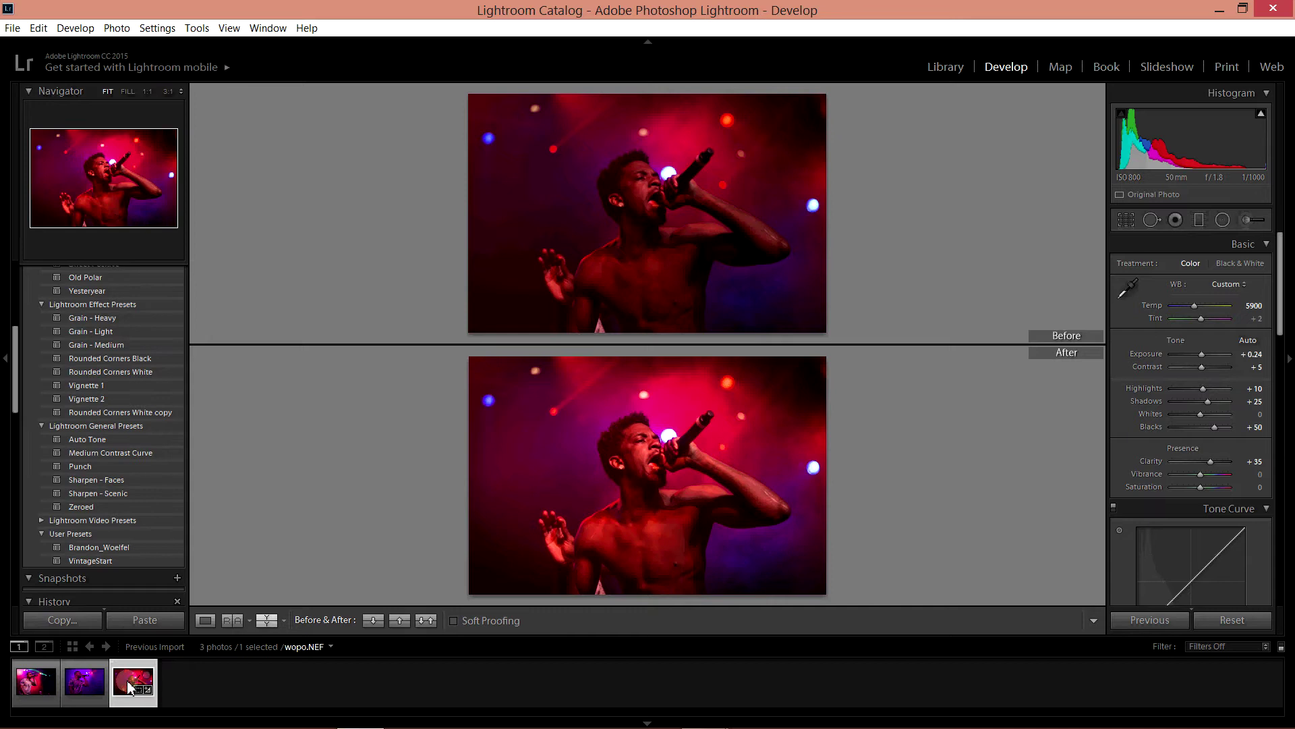
pyautogui.click(85, 681)
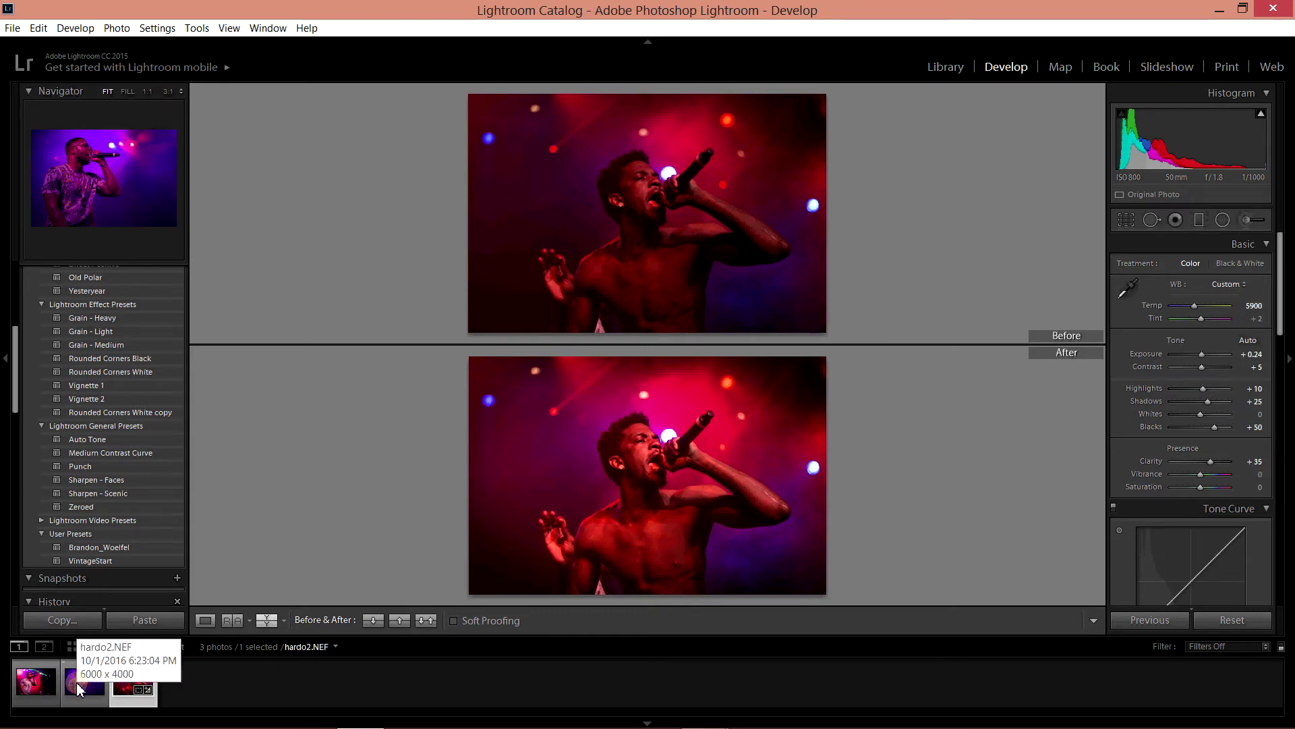
pyautogui.click(207, 620)
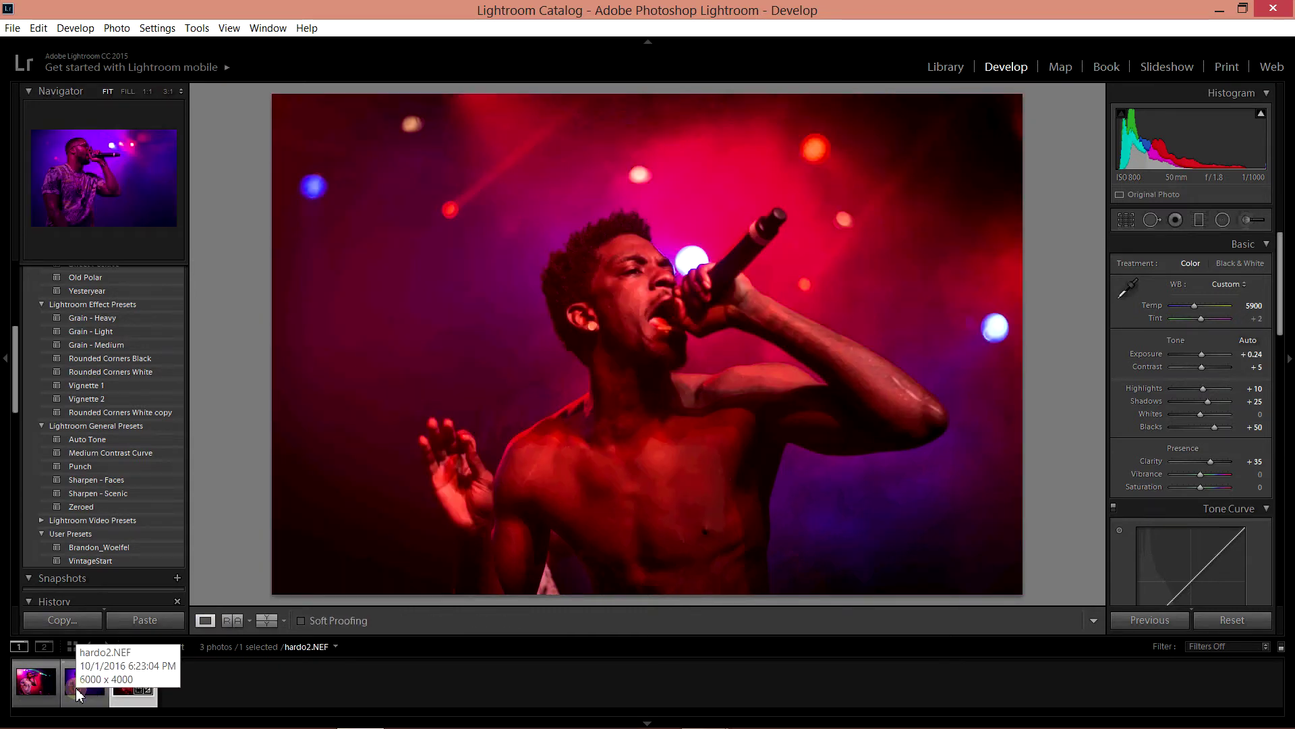
# Load the second thumbnail, the purple-lit sunglasses singer, and visit its Detail sharpening field.
pyautogui.click(76, 687)
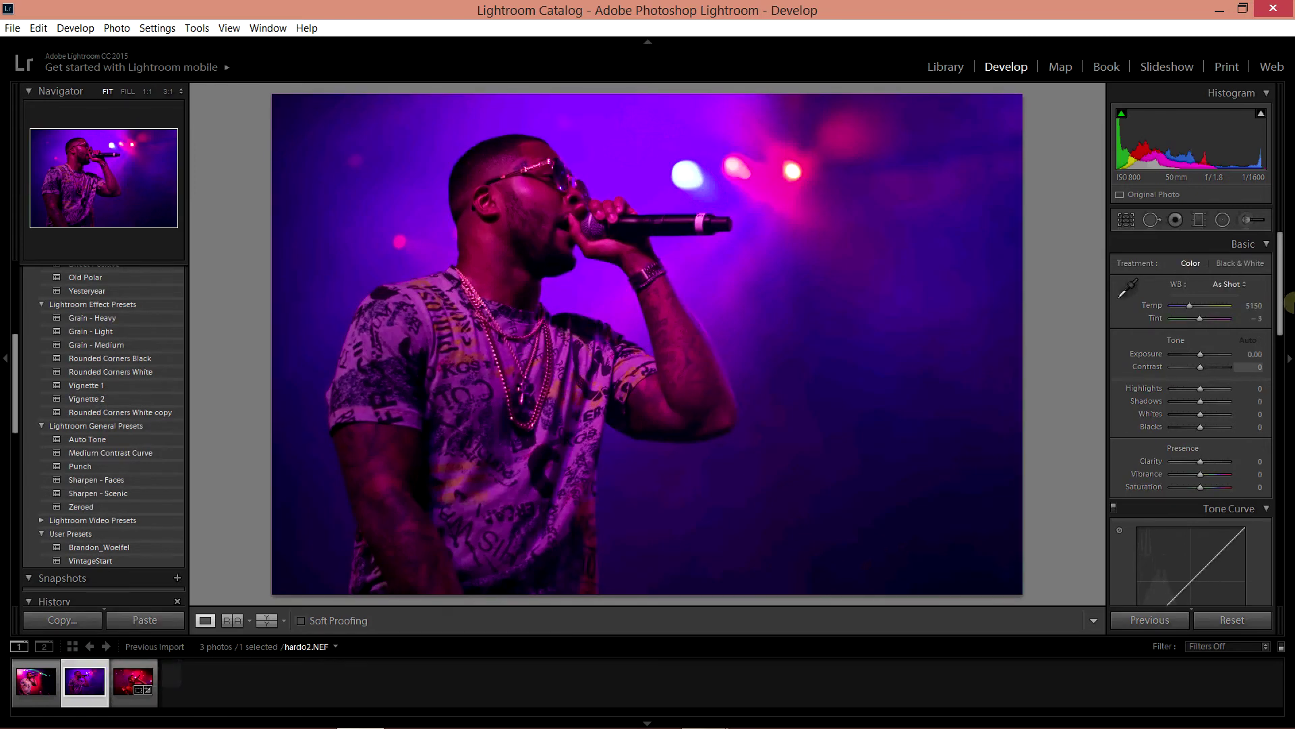
pyautogui.moveTo(1280, 302); pyautogui.dragTo(1284, 578)
pyautogui.scroll(3, 1194, 433)
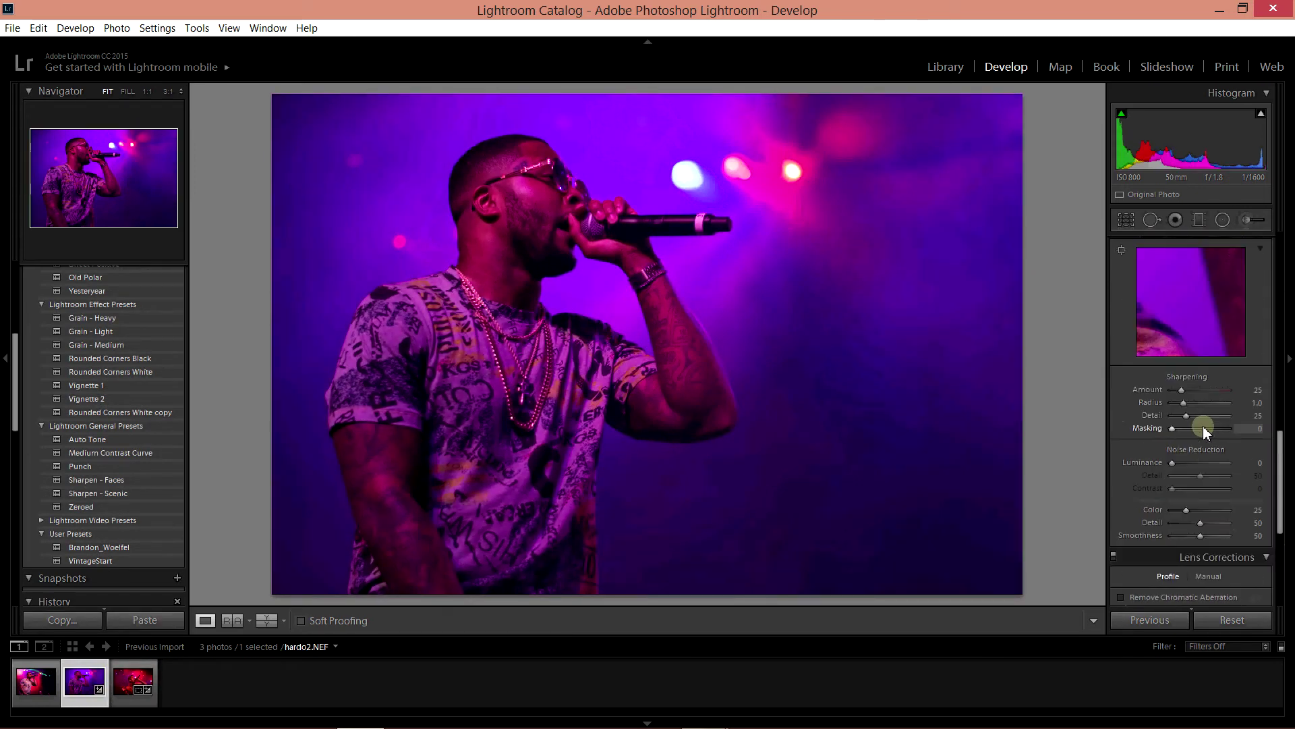
pyautogui.click(1257, 390)
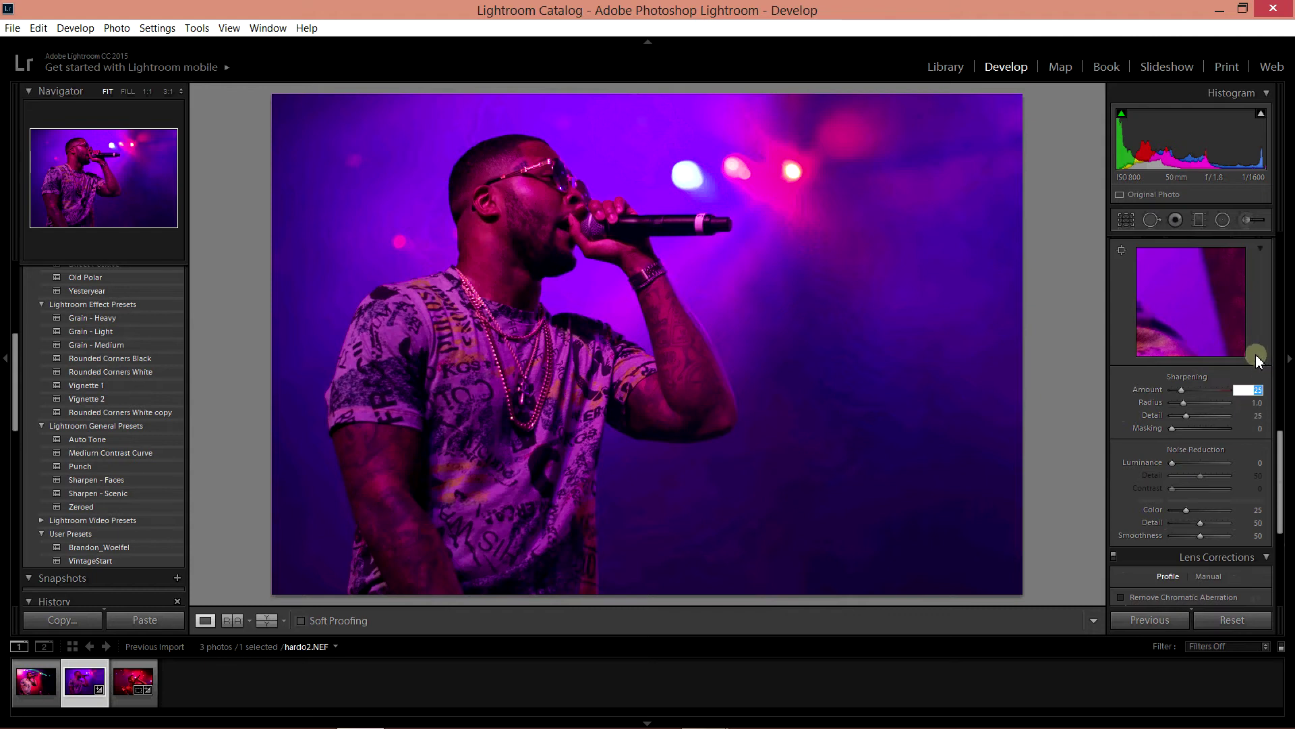
pyautogui.write('70')
pyautogui.scroll(3, 1257, 359)
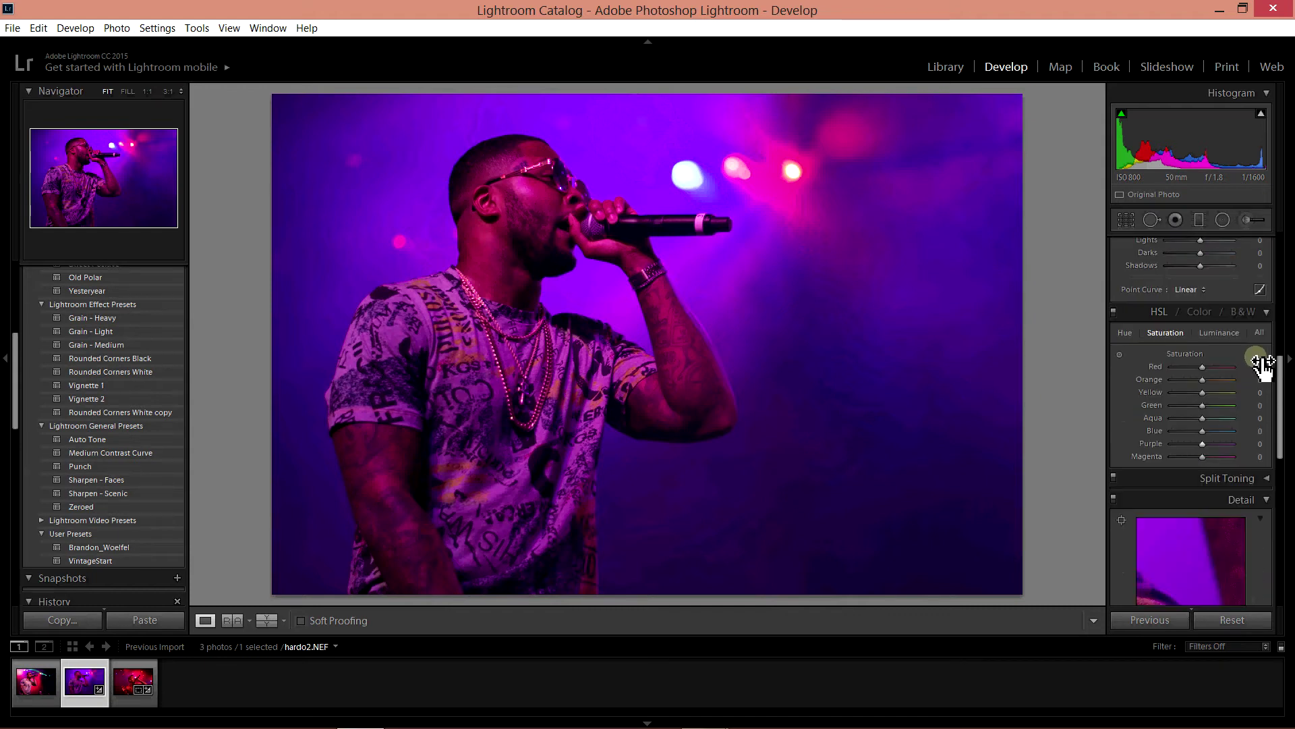
pyautogui.scroll(3, 1258, 365)
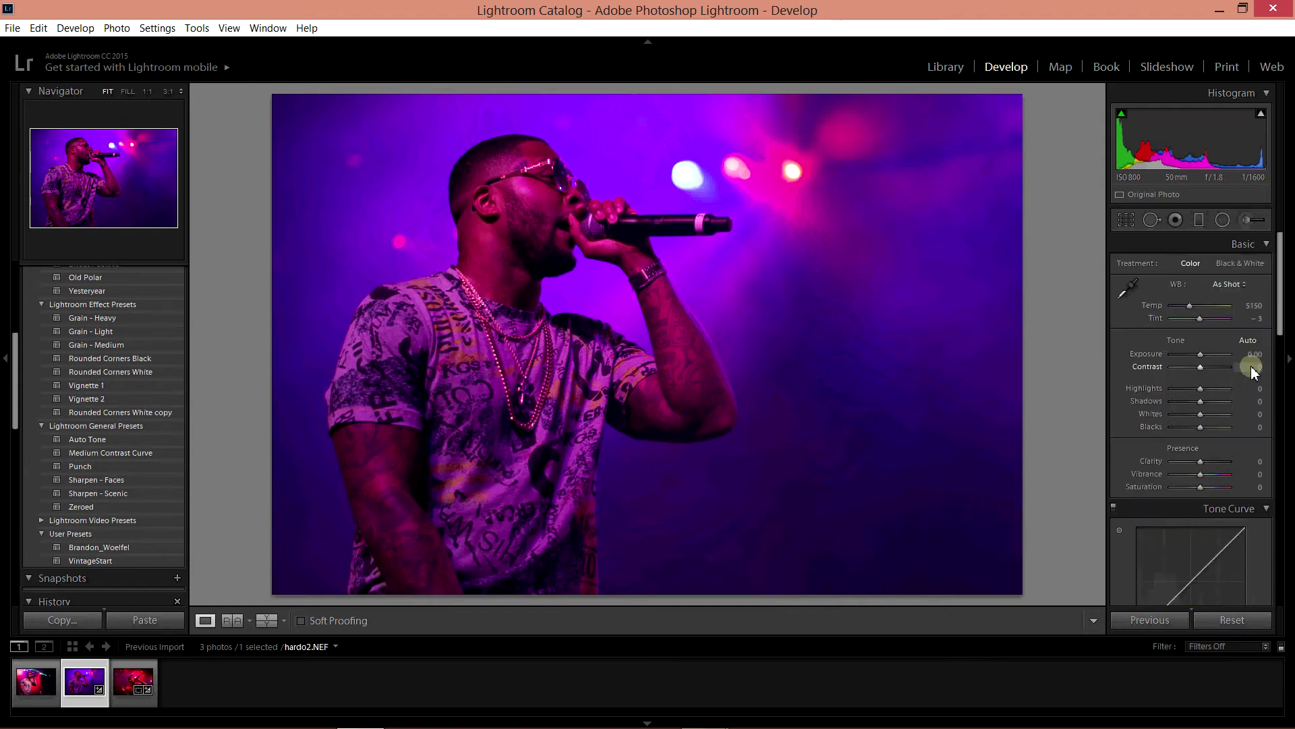
# Set clarity to +25 and blacks to -40.
pyautogui.click(1258, 461)
pyautogui.write('5')
pyautogui.press('Return')
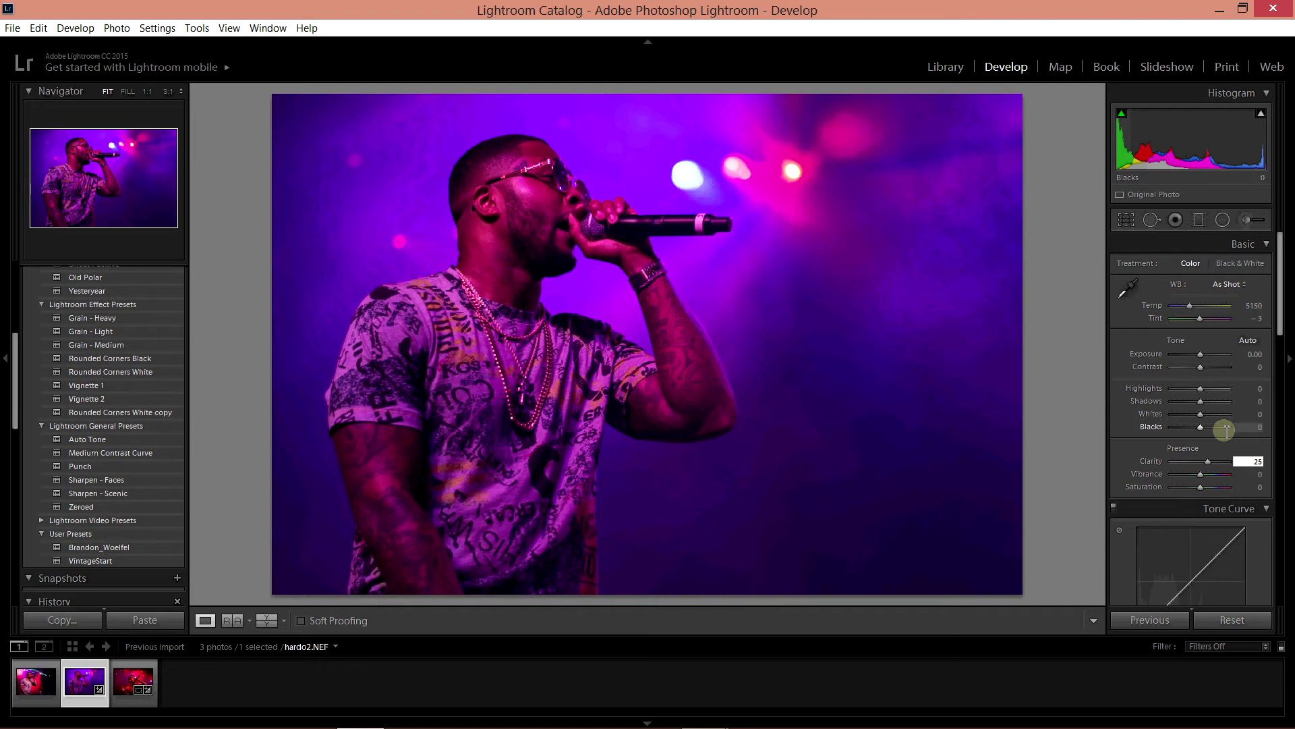
pyautogui.click(1253, 427)
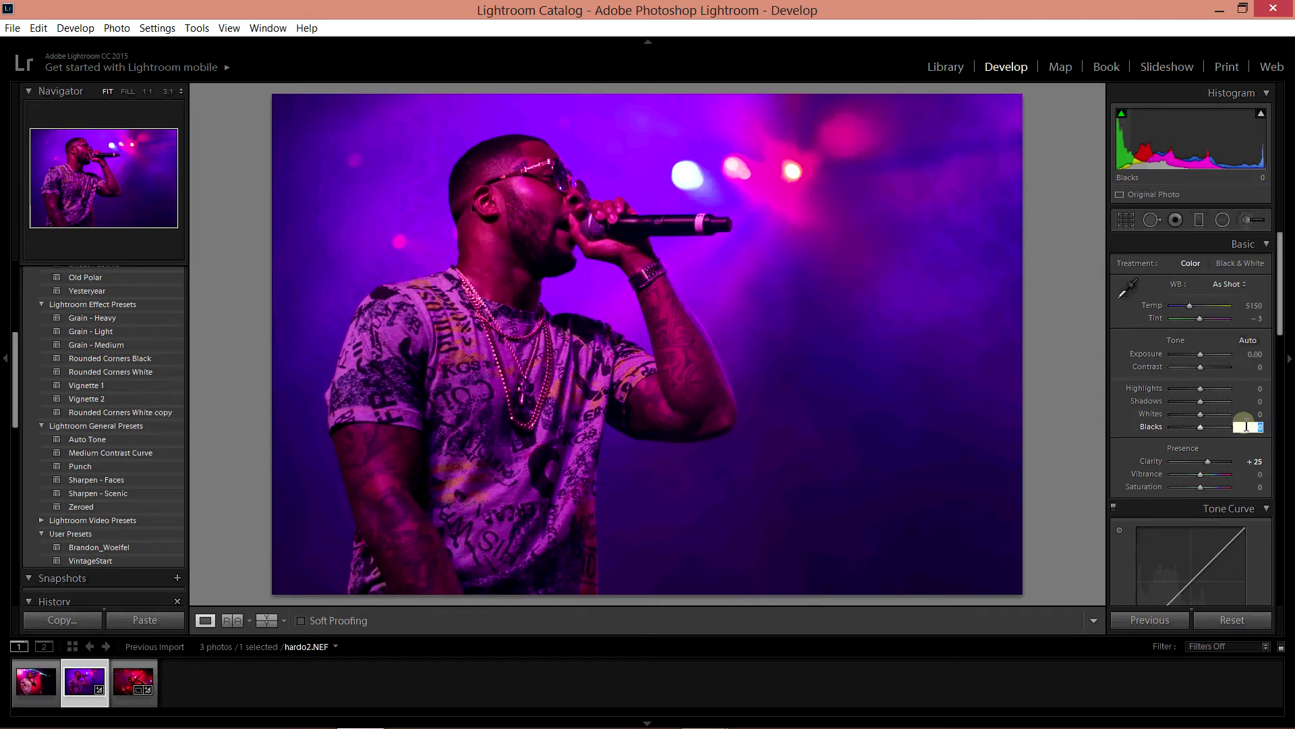
pyautogui.write('-60')
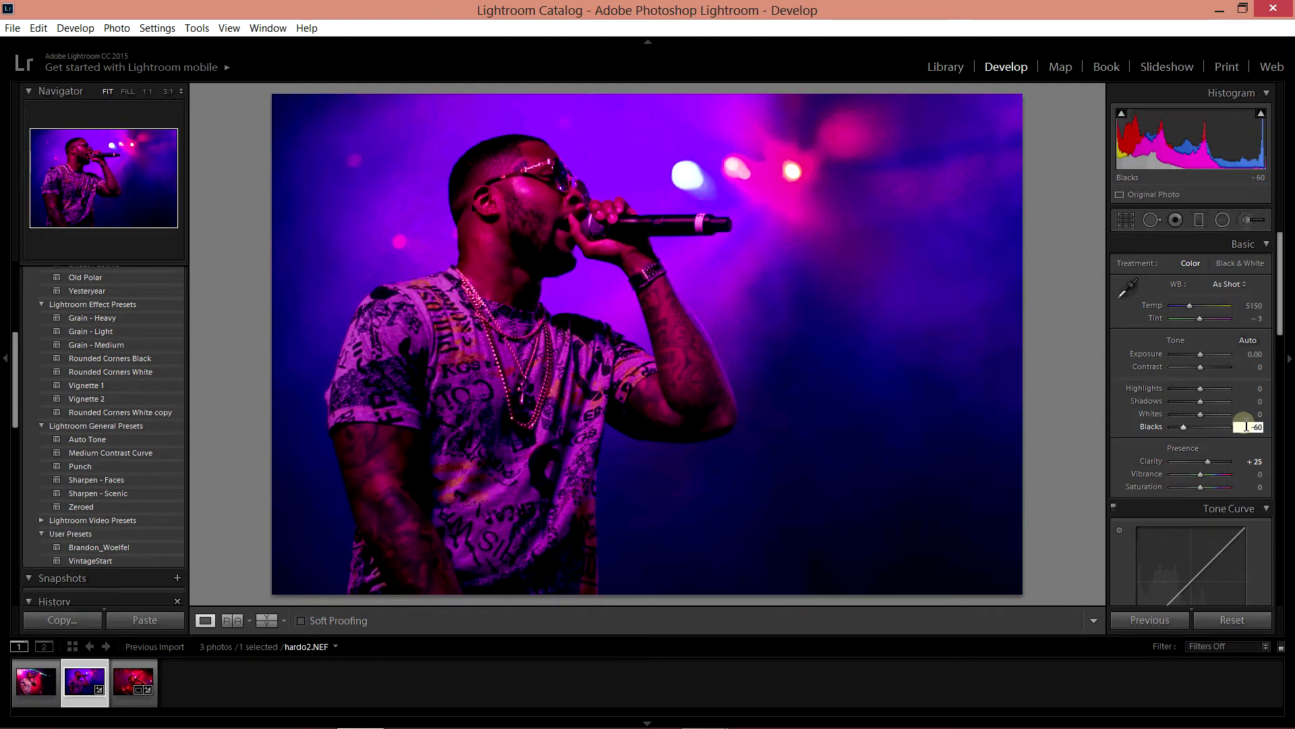
pyautogui.press('BackSpace')
pyautogui.write('4')
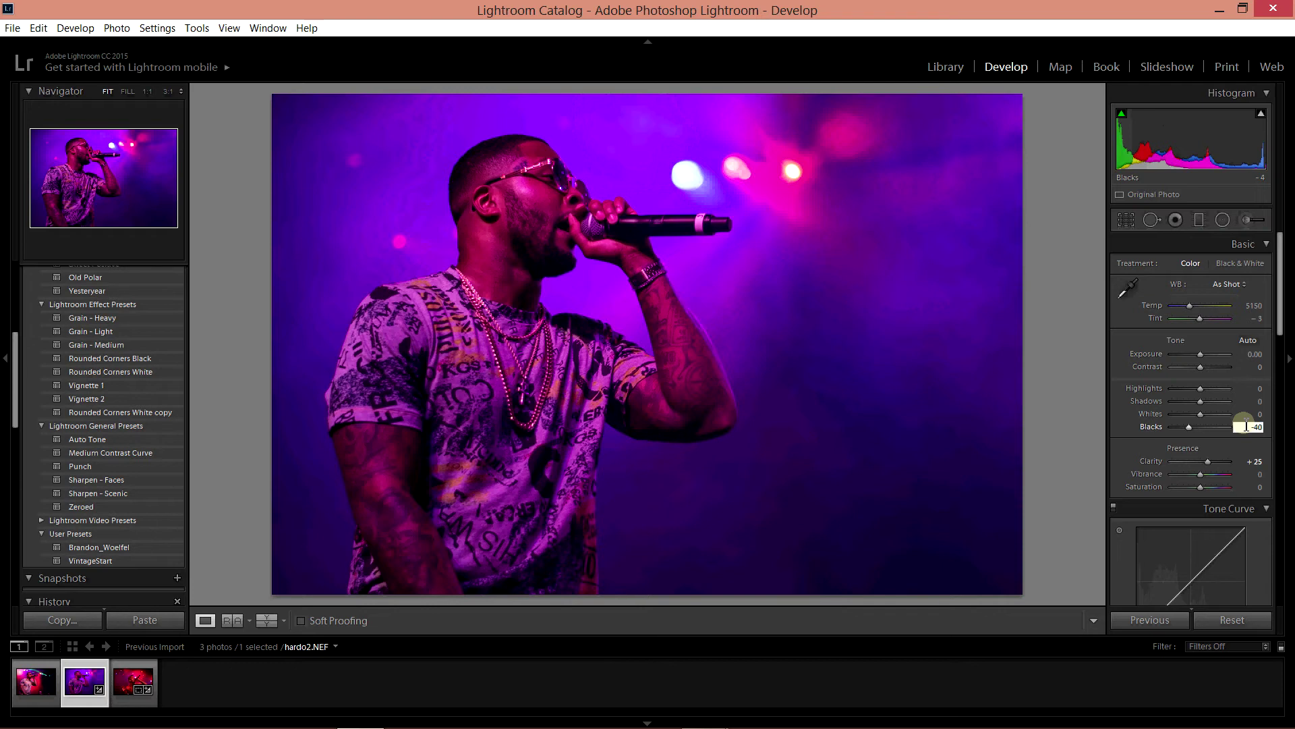
pyautogui.press('Return')
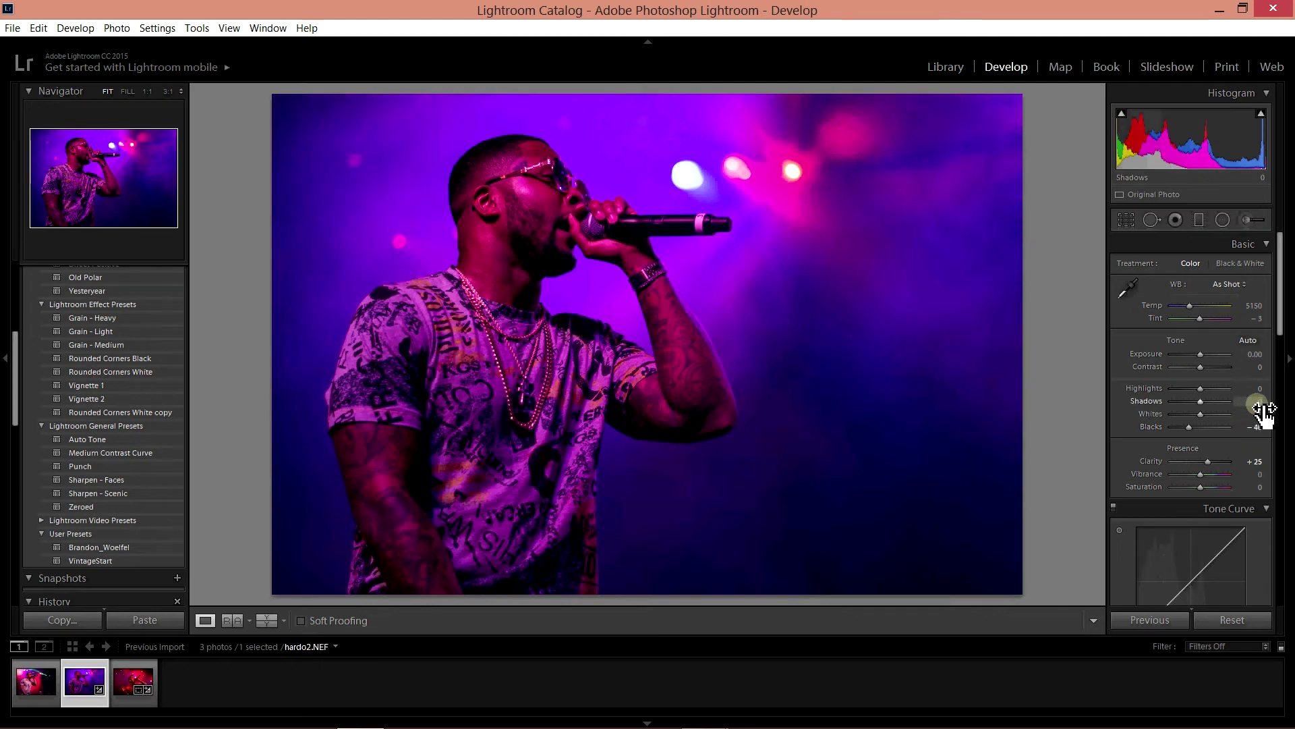
# Set shadows to +30, temperature to 5500 and contrast to +5.
pyautogui.click(1257, 402)
pyautogui.write('30')
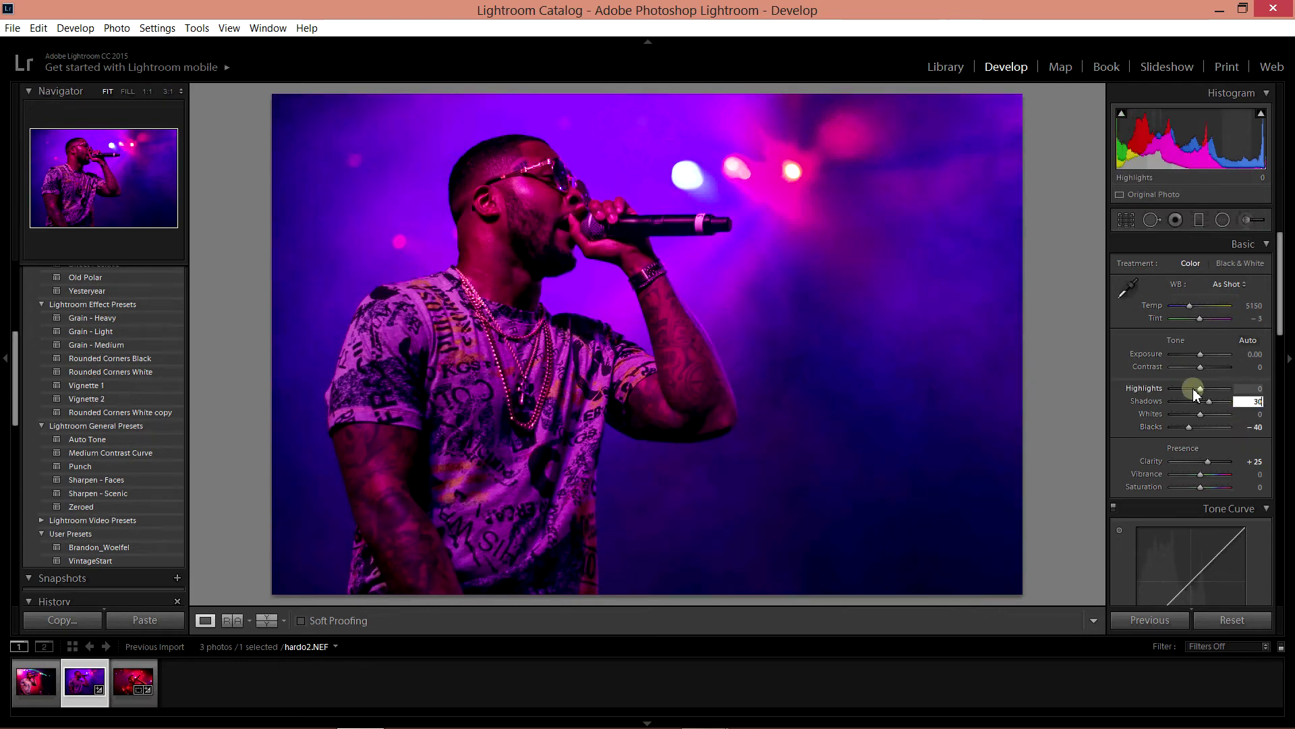
pyautogui.hotkey('shift', 'Tab')
pyautogui.hotkey('shift', 'Tab')
pyautogui.hotkey('shift', 'Tab')
pyautogui.hotkey('shift', 'Tab')
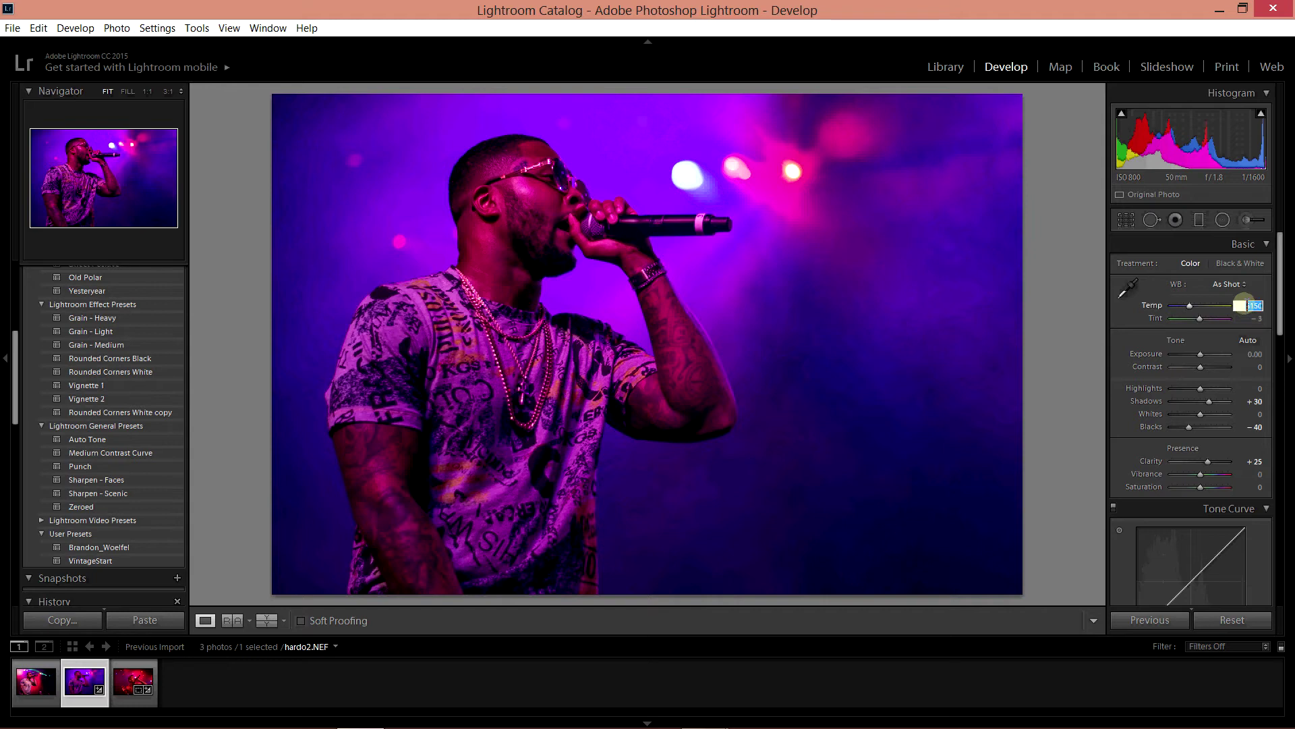
pyautogui.write('5500')
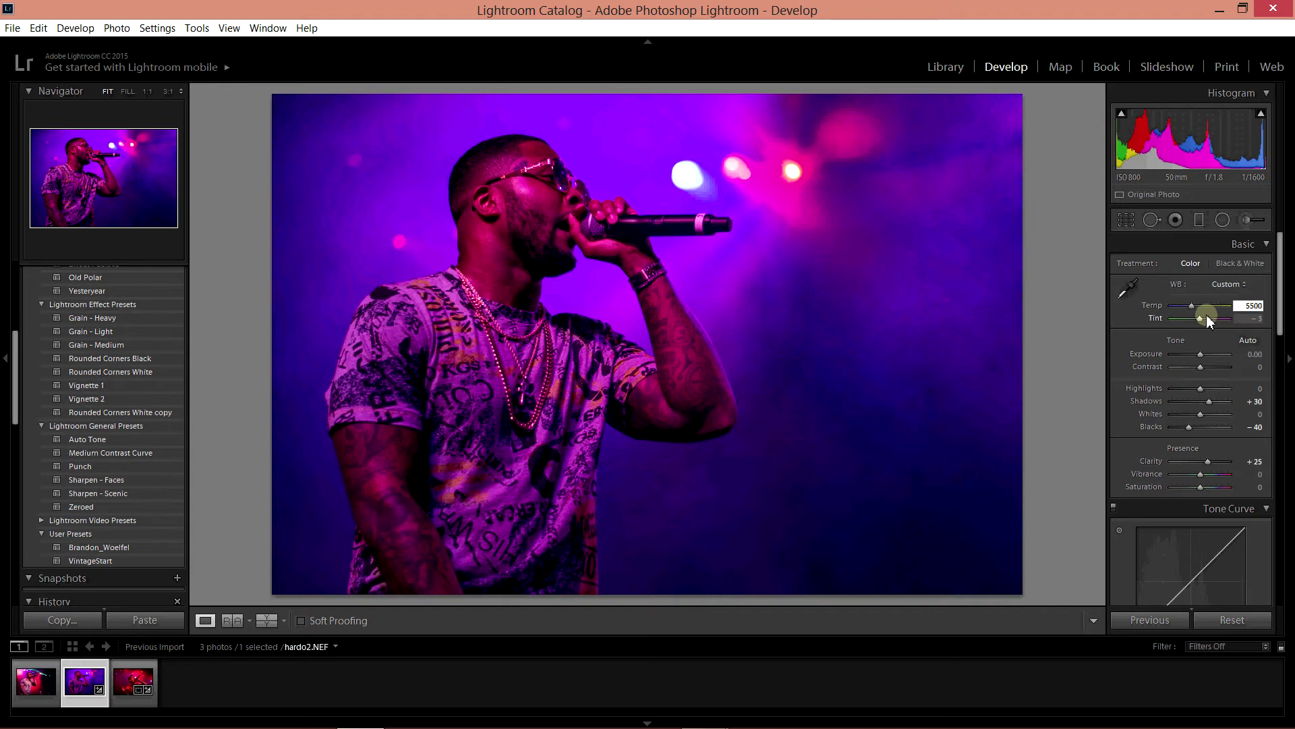
pyautogui.press('Return')
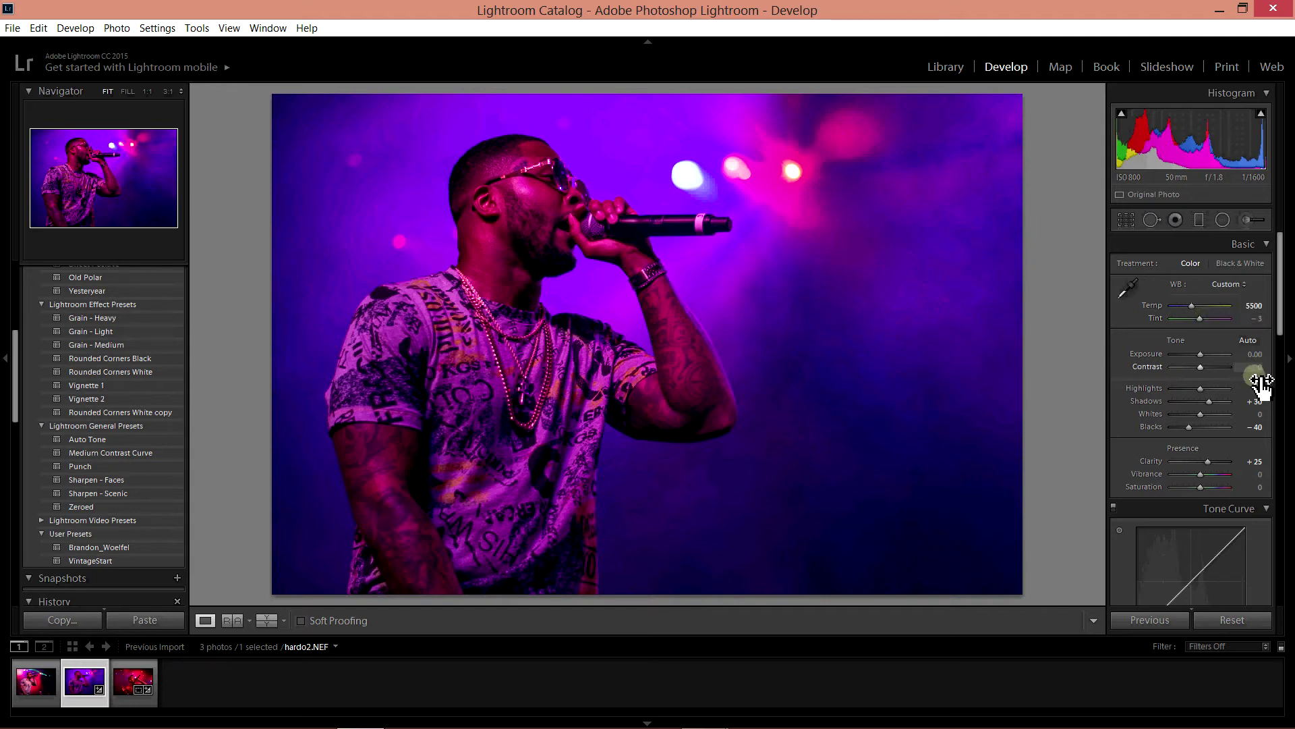
pyautogui.click(1255, 367)
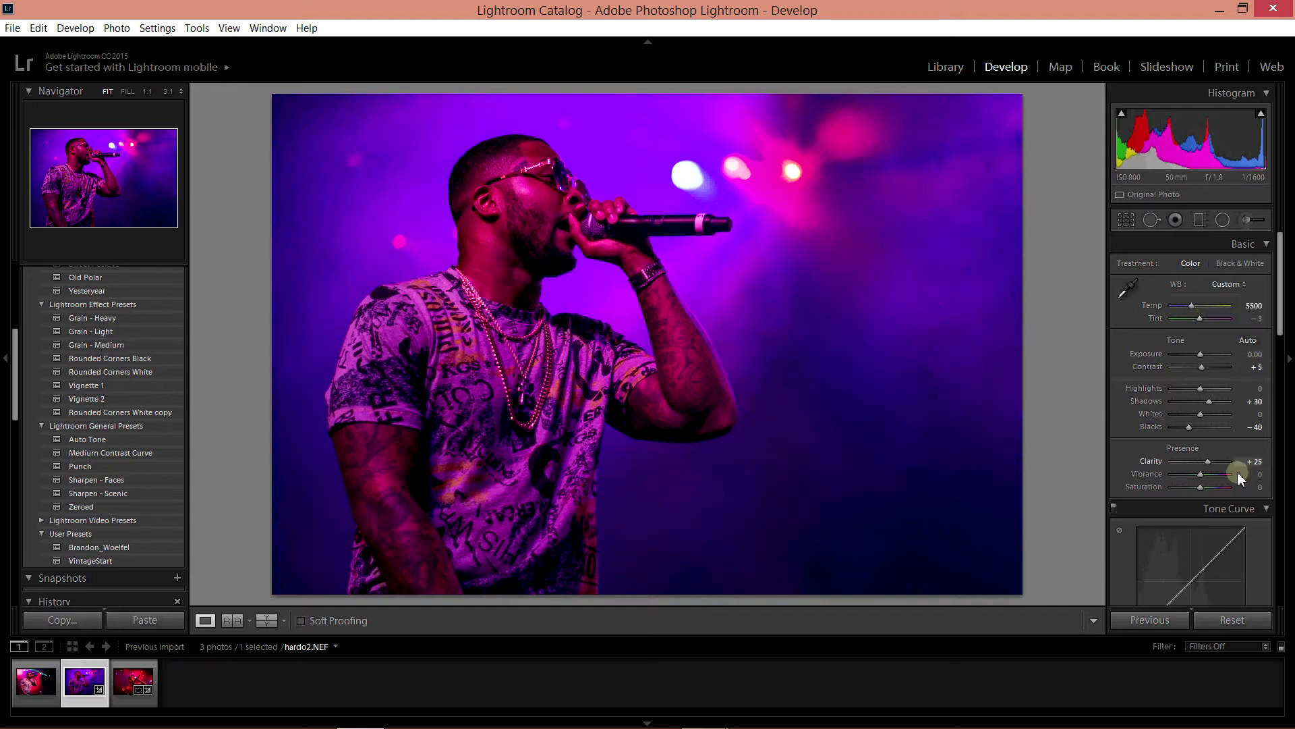
pyautogui.scroll(-5, 1237, 471)
pyautogui.scroll(-3, 1236, 468)
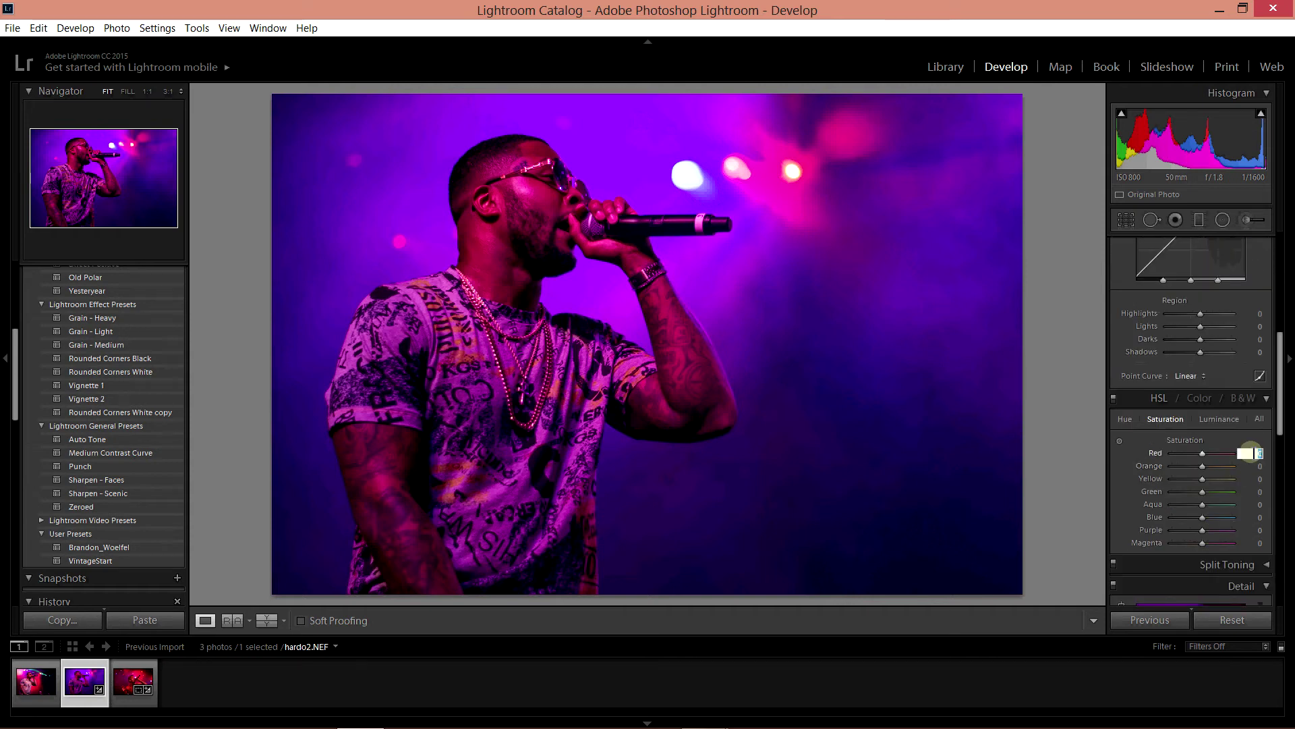
# Set HSL saturation to Red +30, Blue +20, Purple +30 and Magenta +20.
pyautogui.click(1256, 454)
pyautogui.click(1256, 517)
pyautogui.write('20')
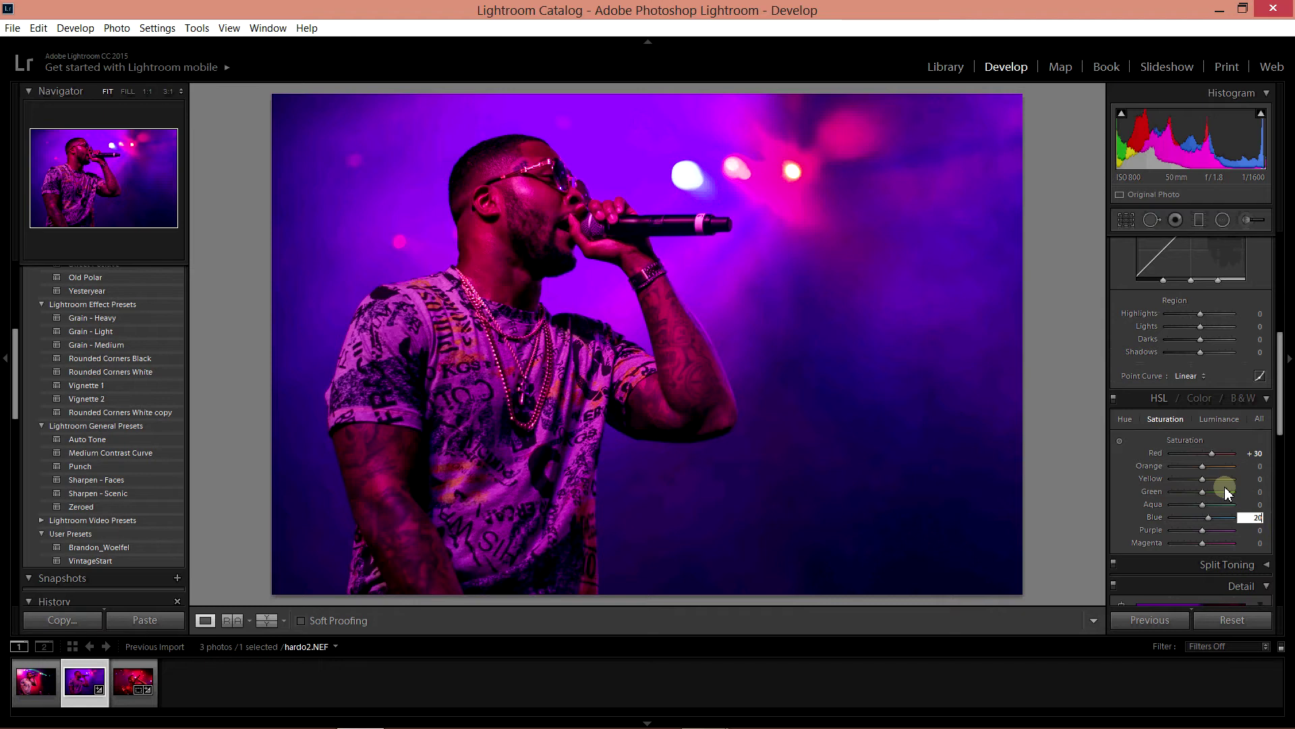
pyautogui.press('Tab')
pyautogui.write('30')
pyautogui.press('Tab')
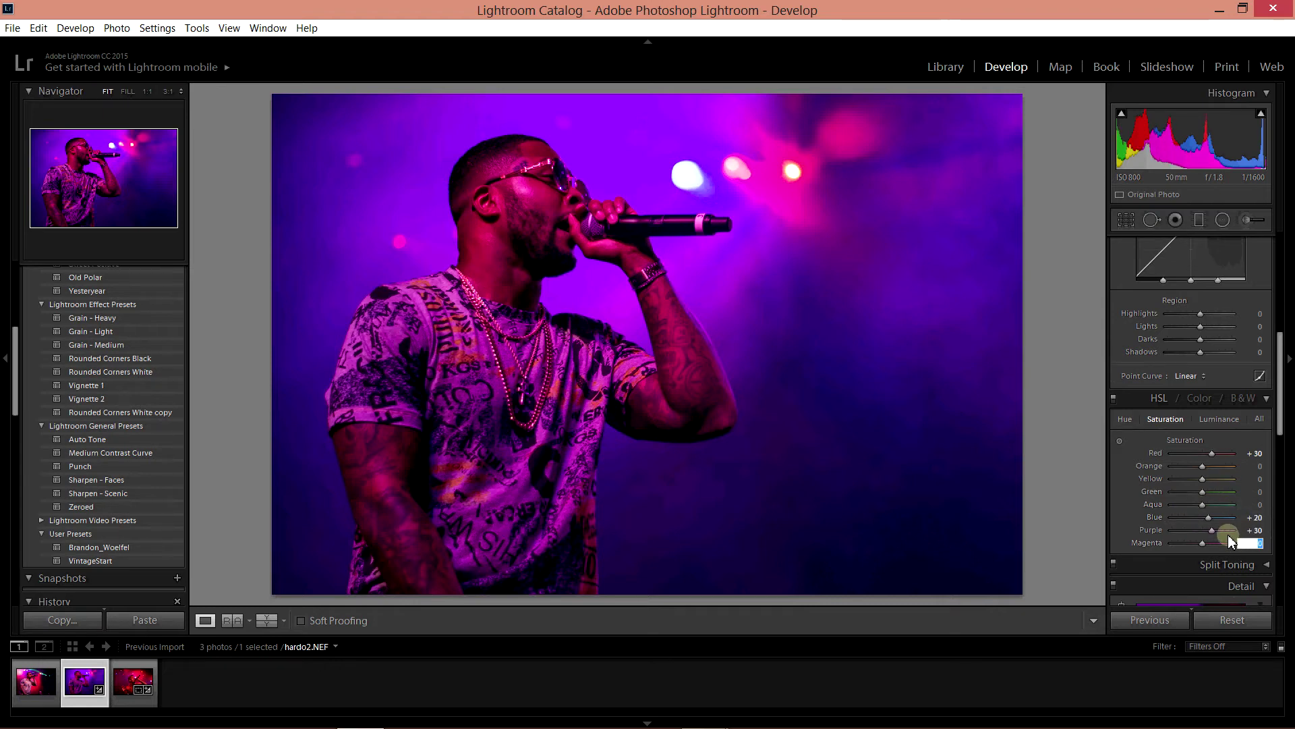
pyautogui.write('20')
pyautogui.press('Tab')
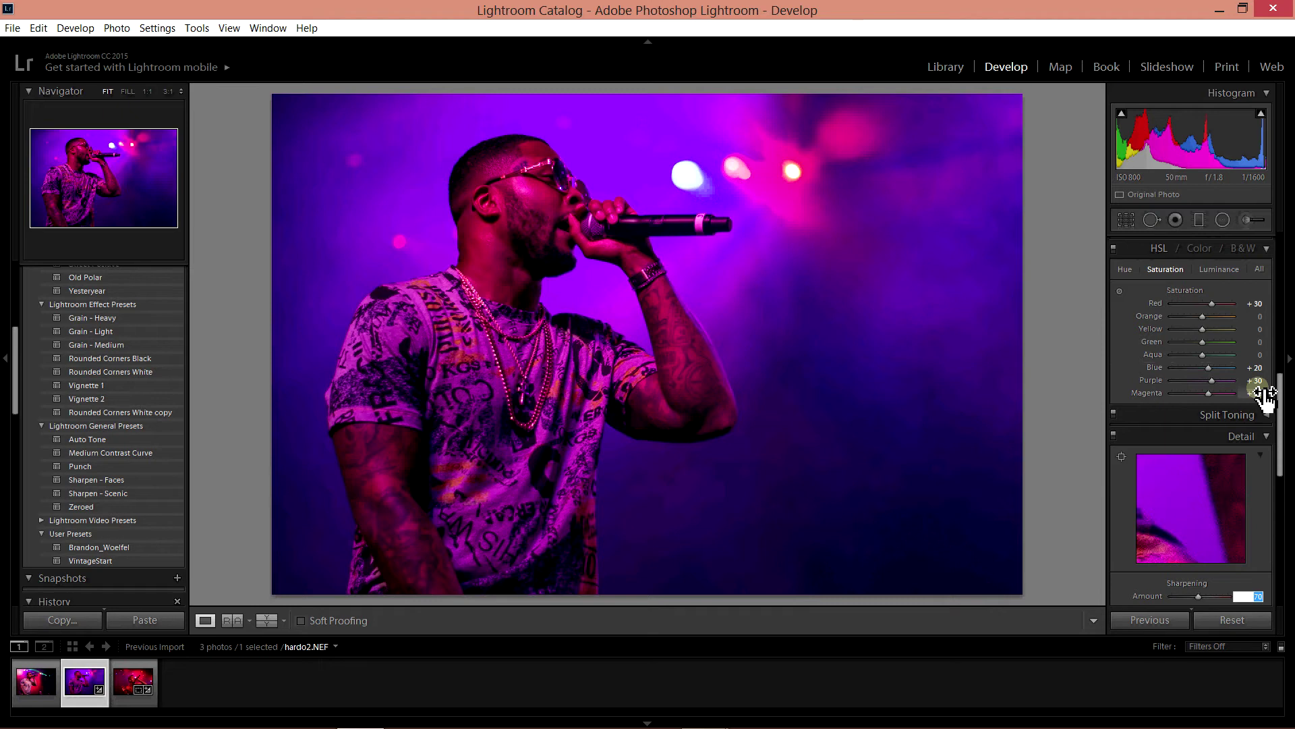
# Raise highlights to +15 in the Basic panel.
pyautogui.moveTo(1280, 398); pyautogui.dragTo(1282, 263)
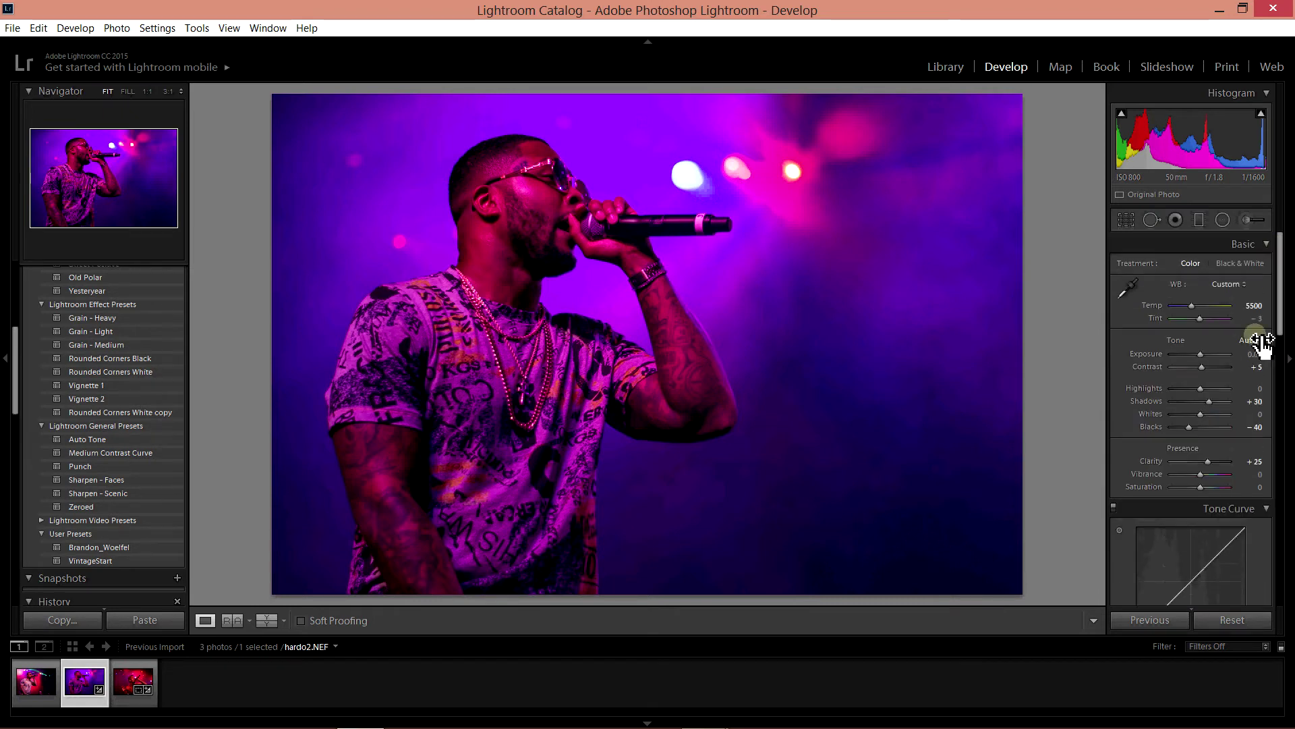
pyautogui.click(1260, 388)
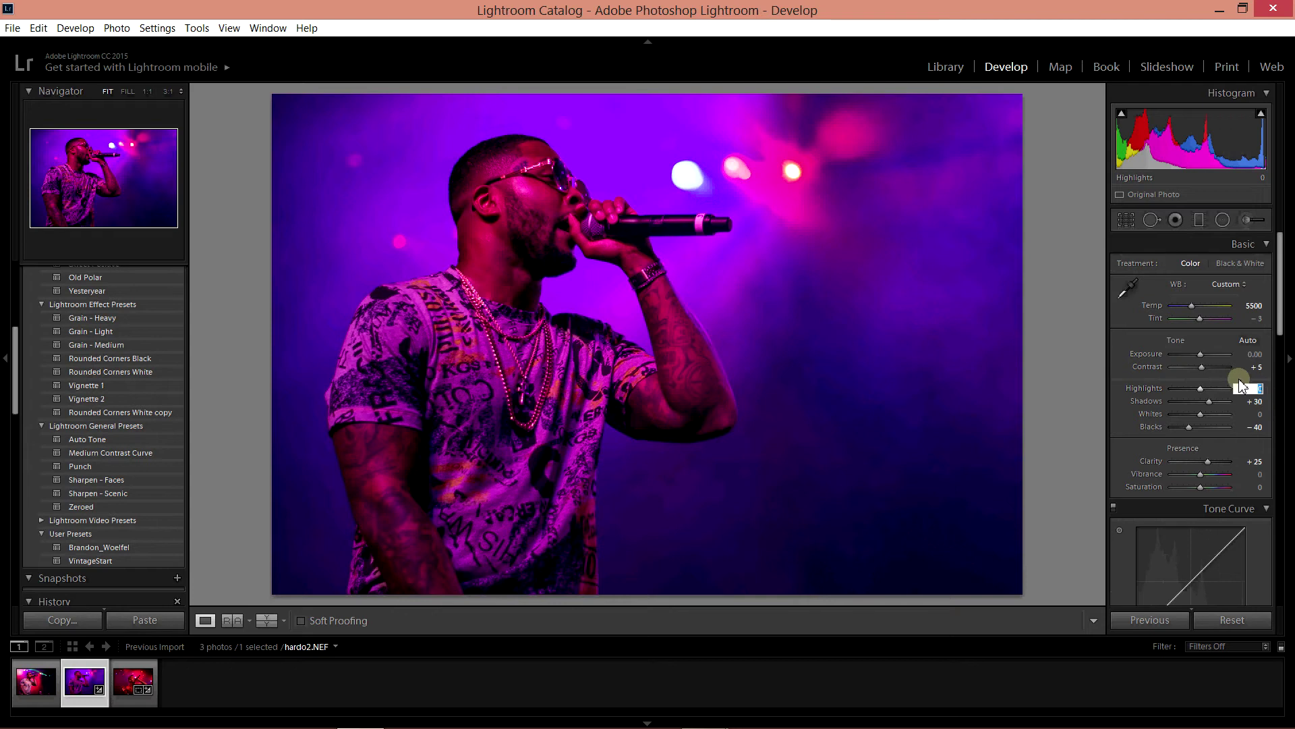
pyautogui.write('15')
pyautogui.press('Return')
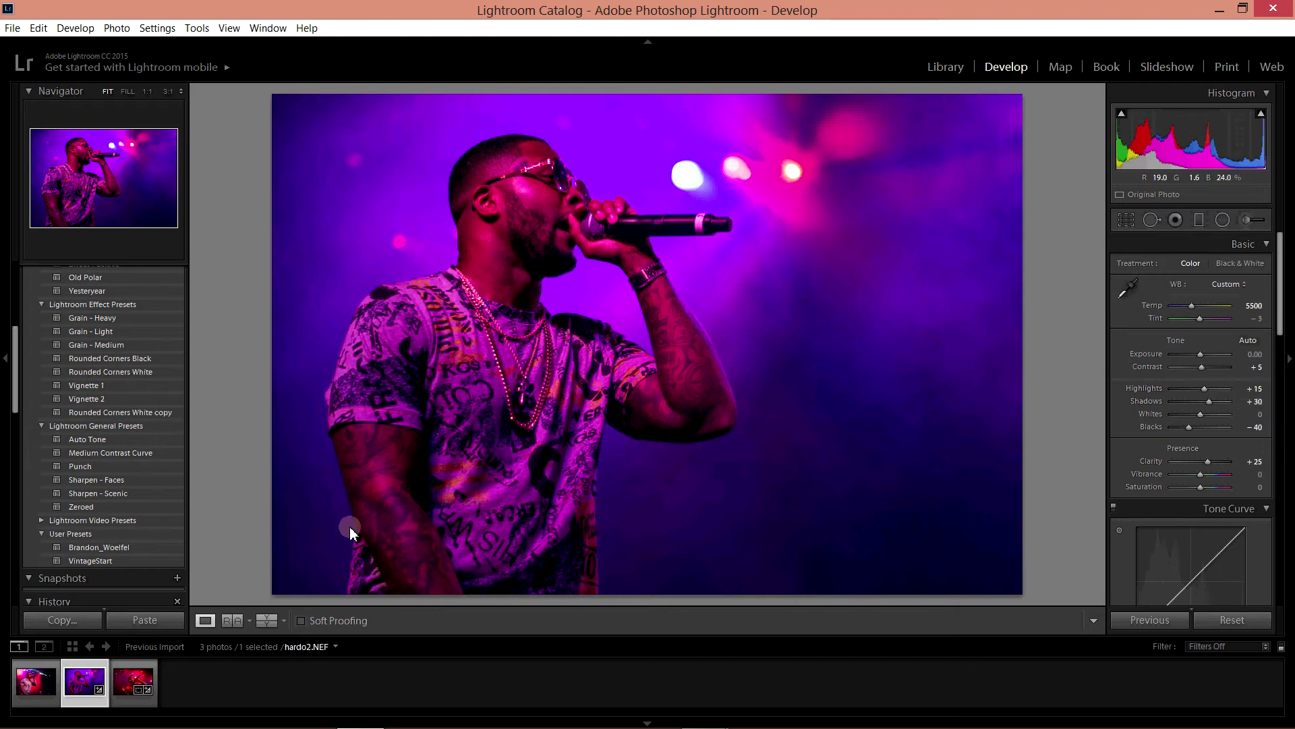
# Tighten the crop under a rule-of-thirds overlay, pulling the right edge slightly inward.
pyautogui.press('r')
pyautogui.moveTo(271, 597); pyautogui.dragTo(272, 600)
pyautogui.press('o')
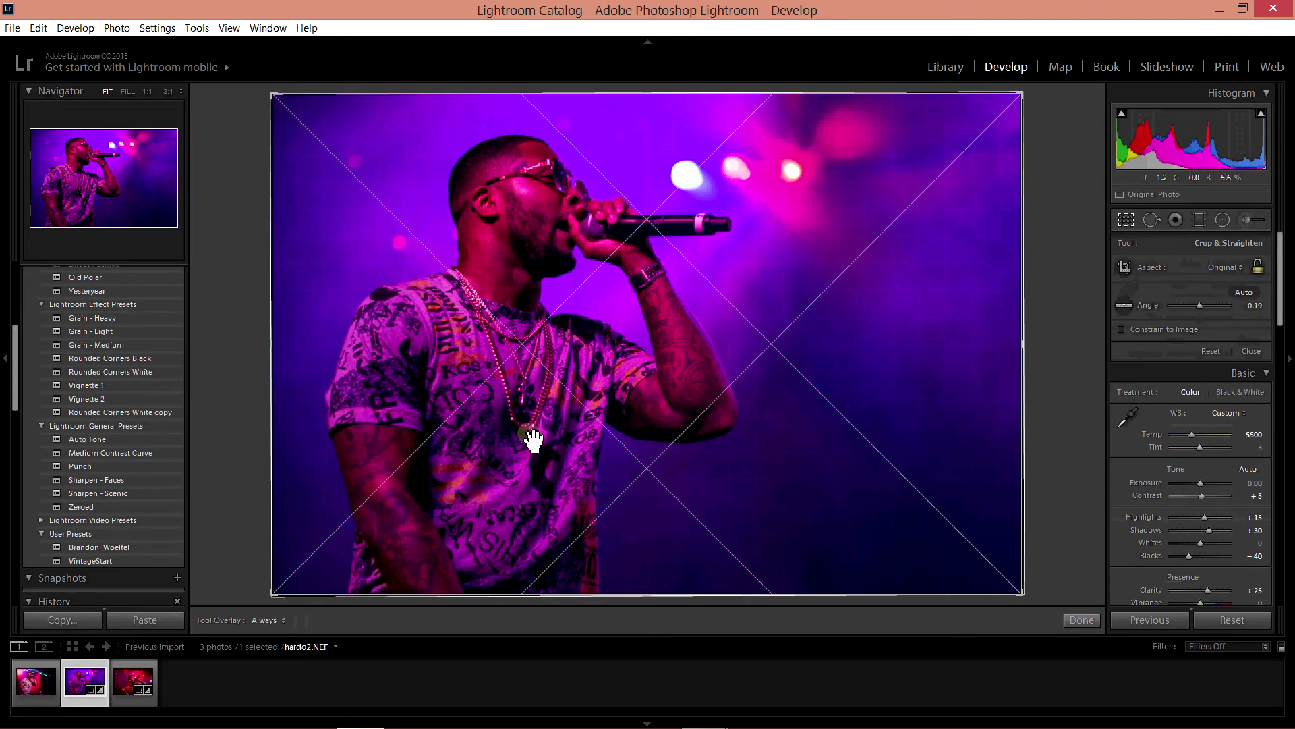
pyautogui.press('o')
pyautogui.press('o')
pyautogui.press('o')
pyautogui.press('o')
pyautogui.press('o')
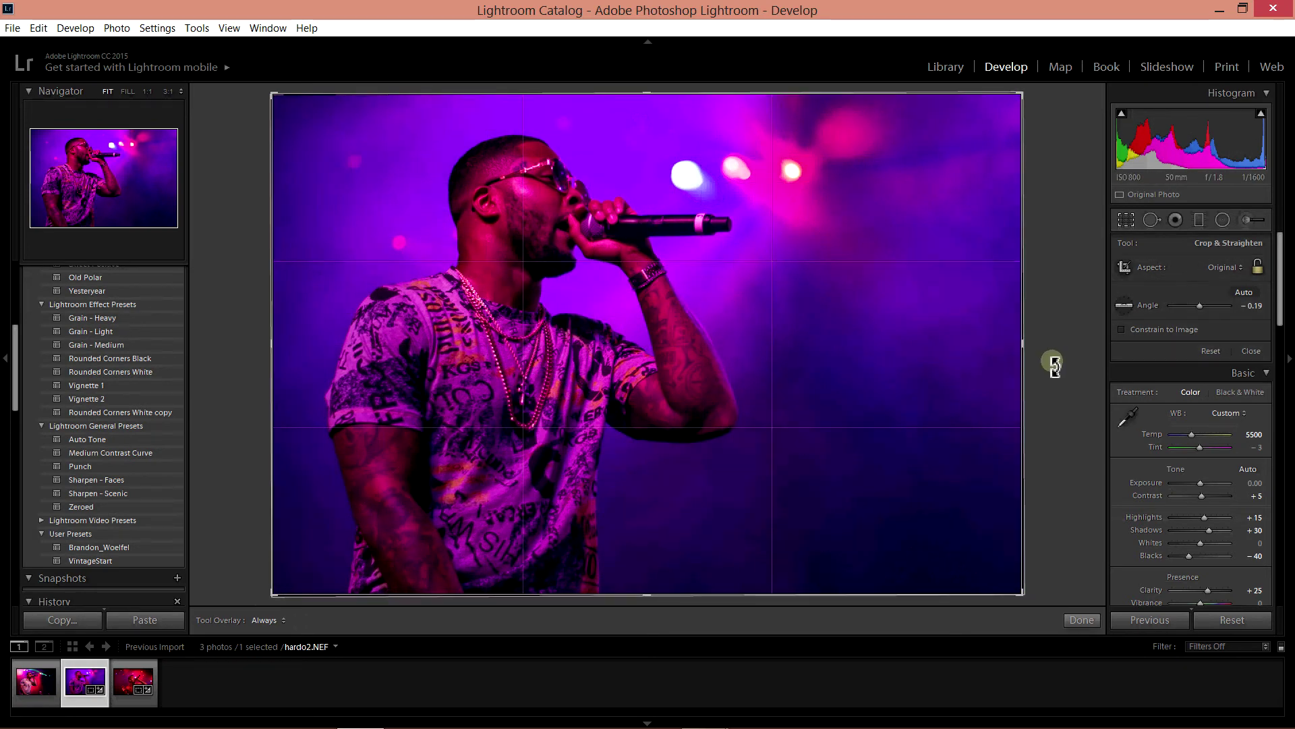
pyautogui.moveTo(1025, 355); pyautogui.dragTo(1019, 350)
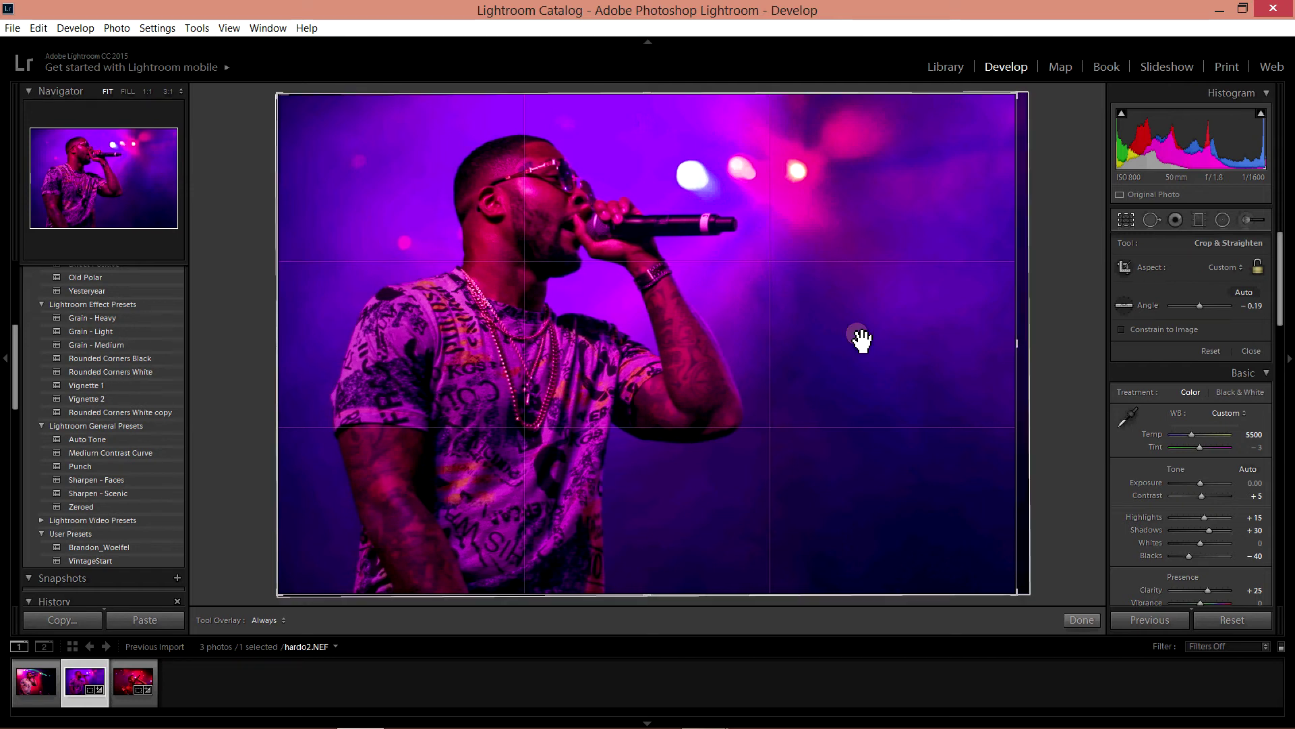
pyautogui.press('r')
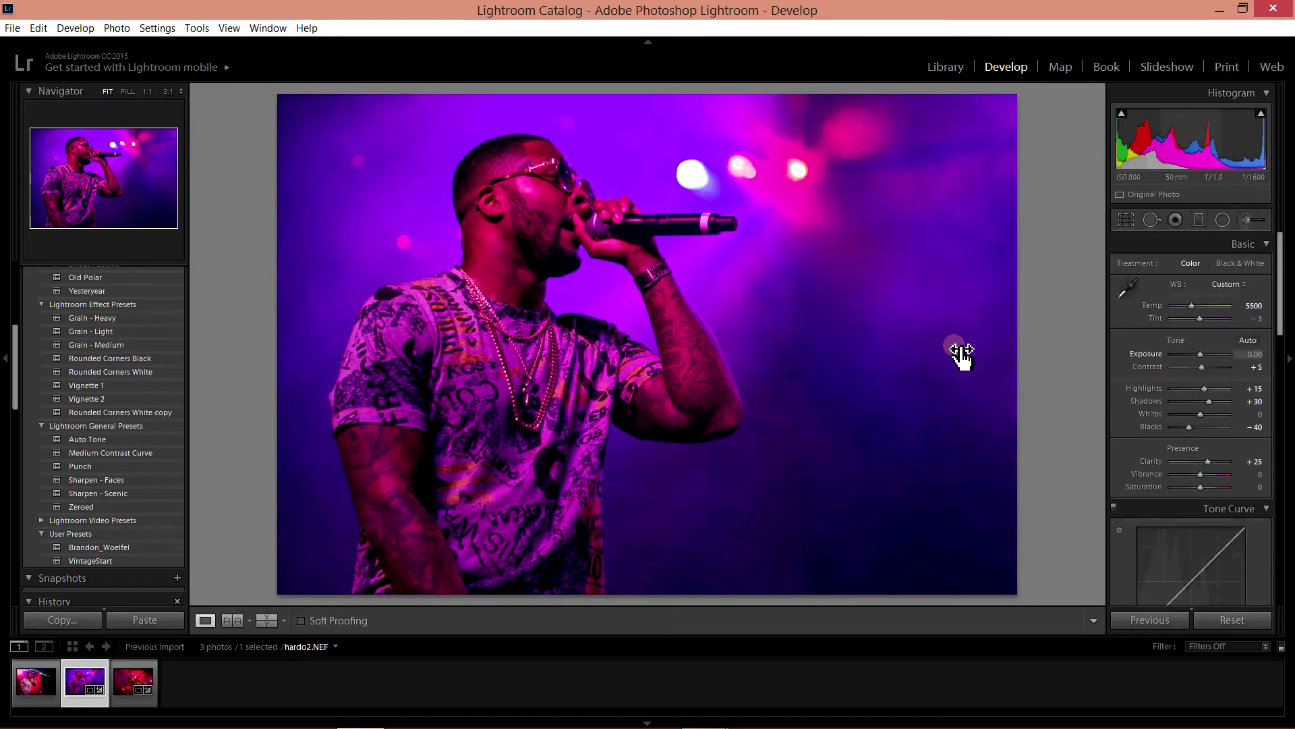
# Apply the Vignette 2 preset, set exposure to +0.48, and compare before/after.
pyautogui.click(127, 398)
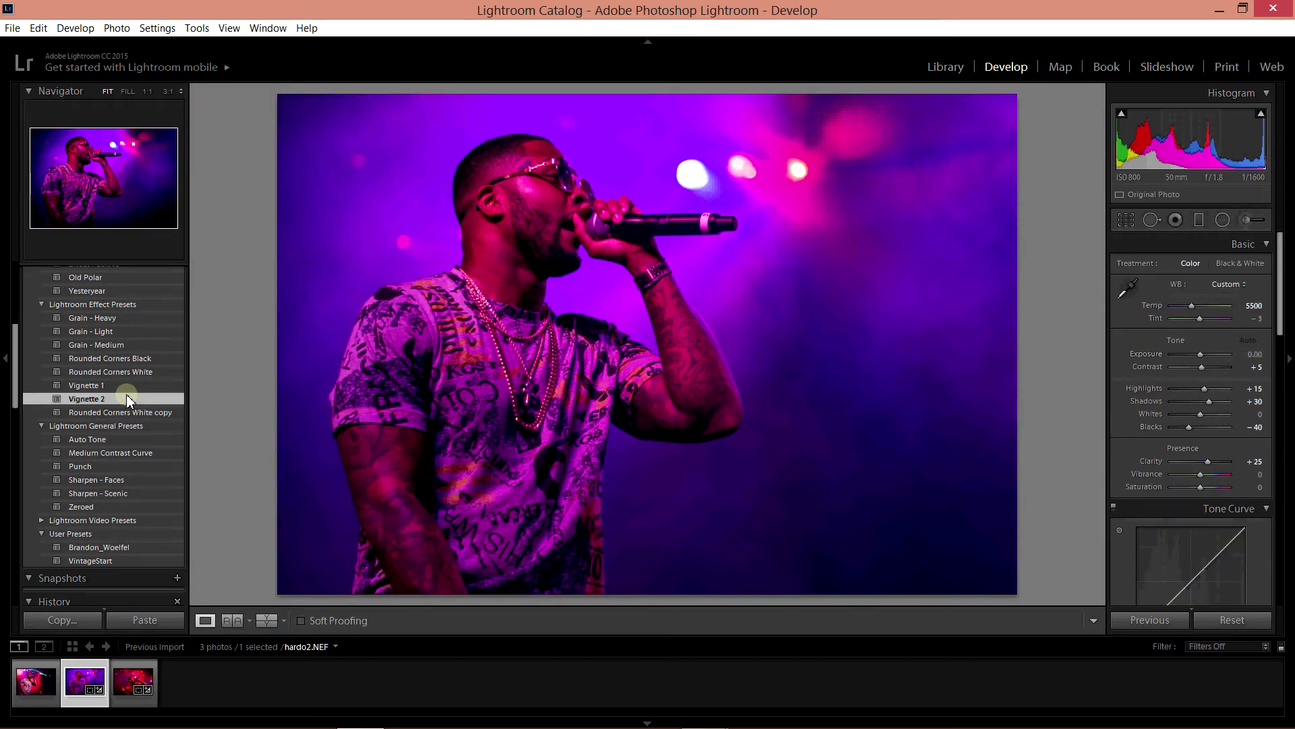
pyautogui.click(1253, 354)
pyautogui.write('.48')
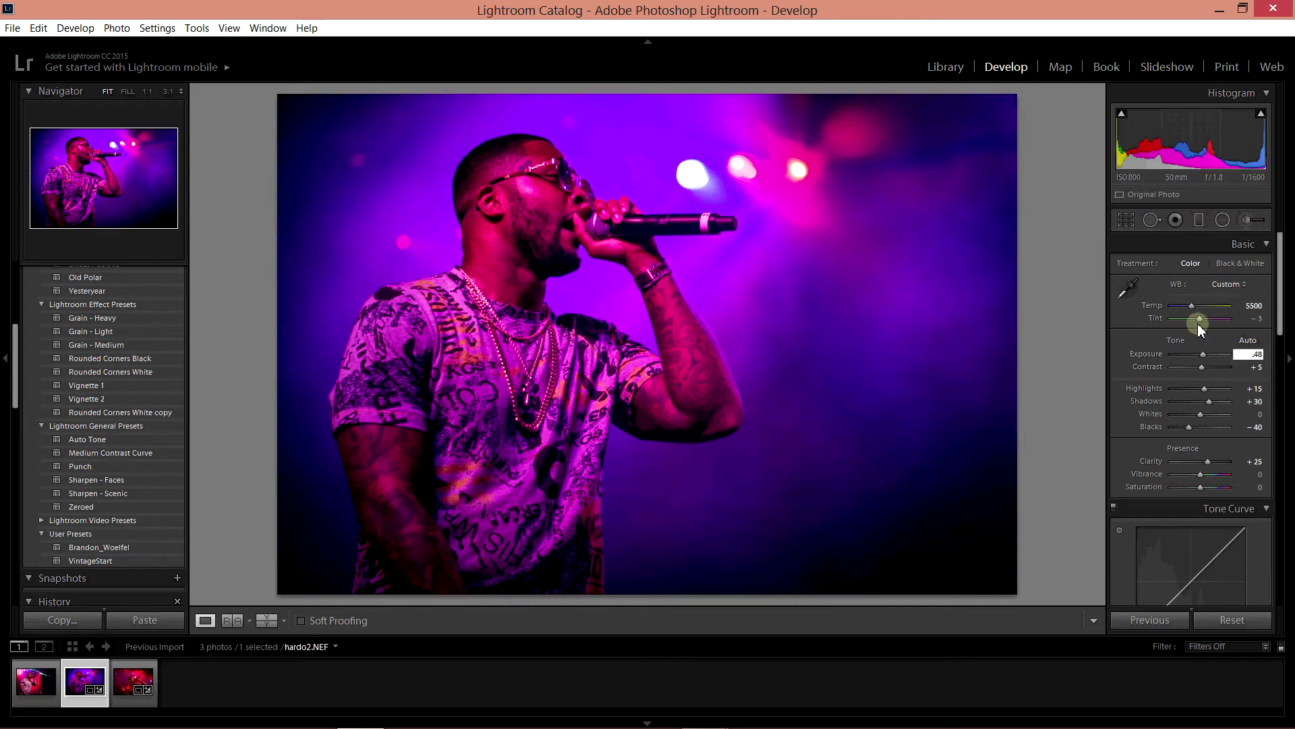
pyautogui.press('Return')
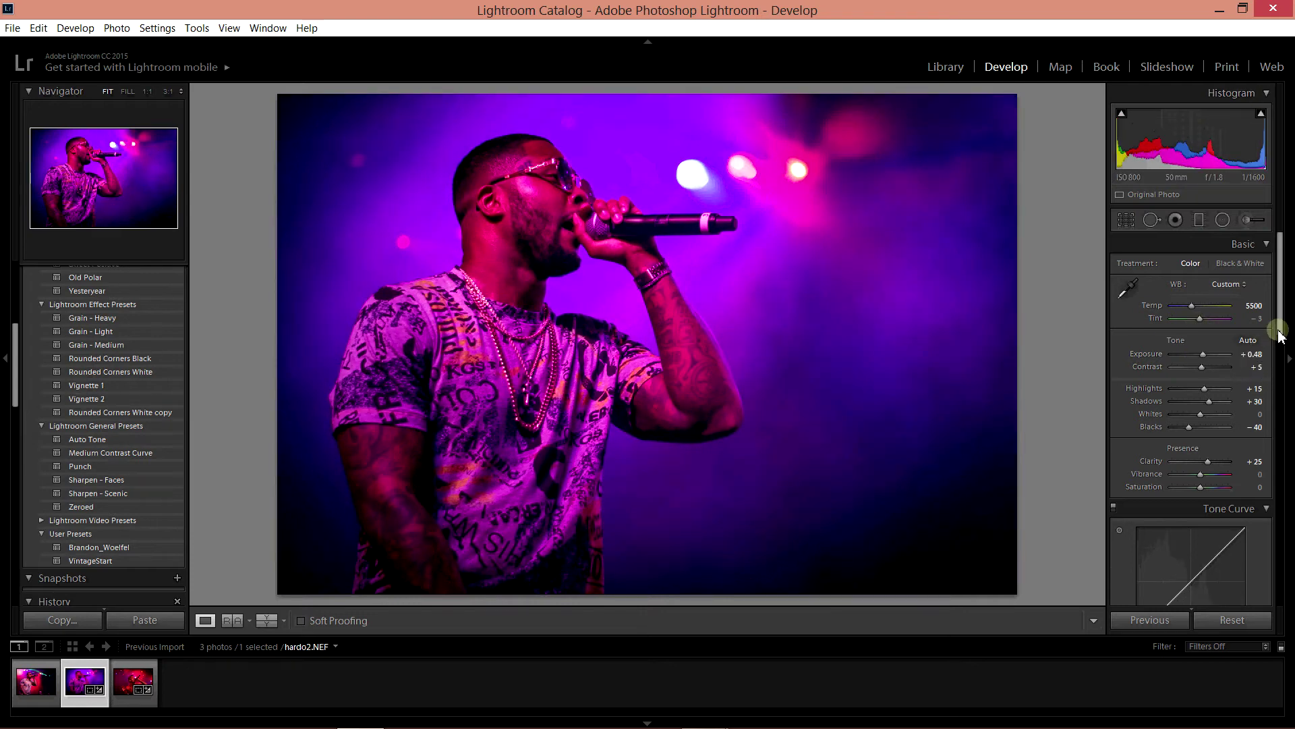
pyautogui.moveTo(1282, 324)
pyautogui.mouseDown()
pyautogui.moveTo(1282, 514)
pyautogui.moveTo(1280, 313)
pyautogui.mouseUp()
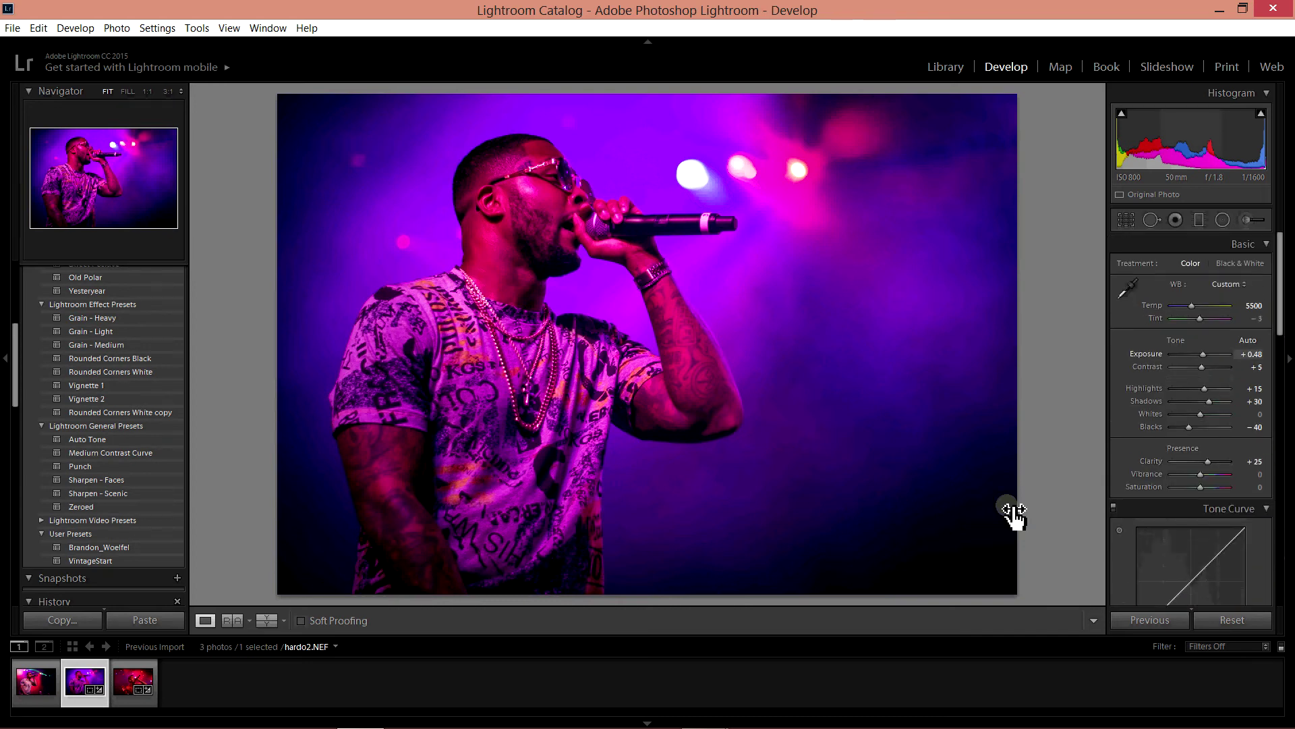
pyautogui.click(268, 621)
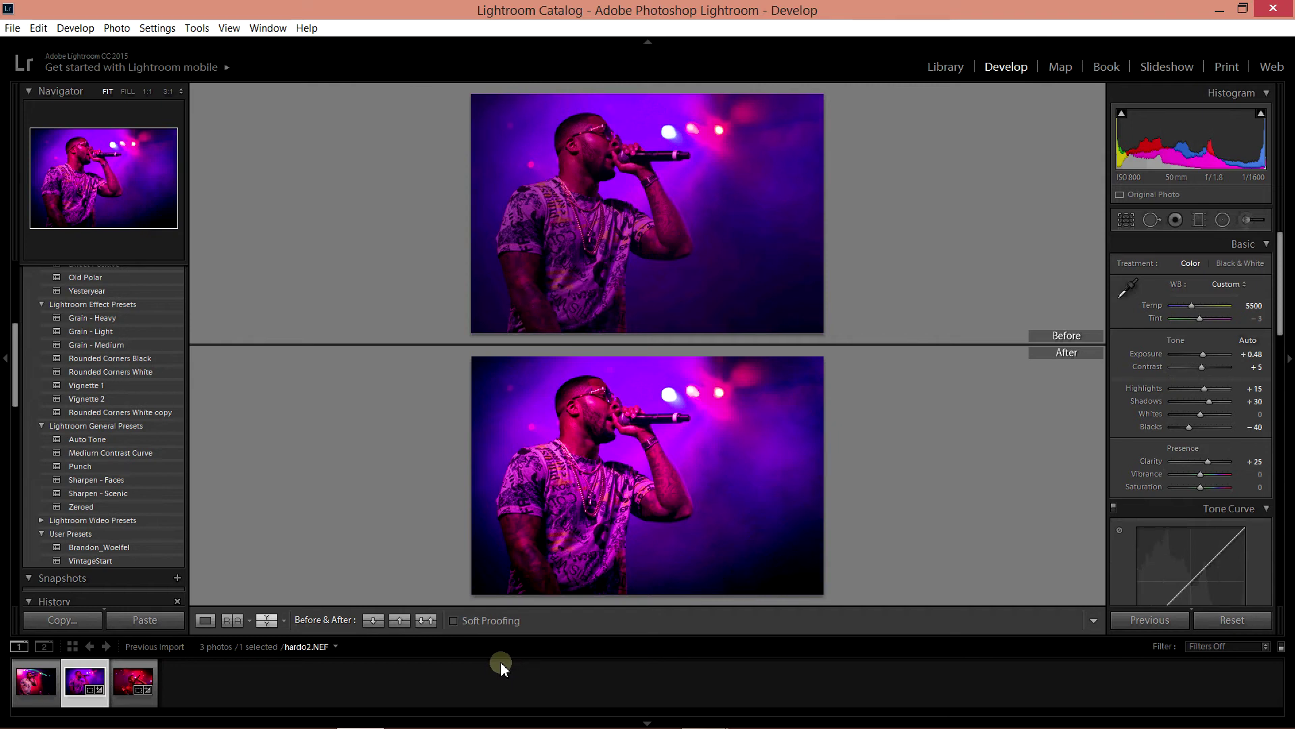
# Leave Before/After view, select the first concert photo, and enable lens profile corrections.
pyautogui.click(205, 620)
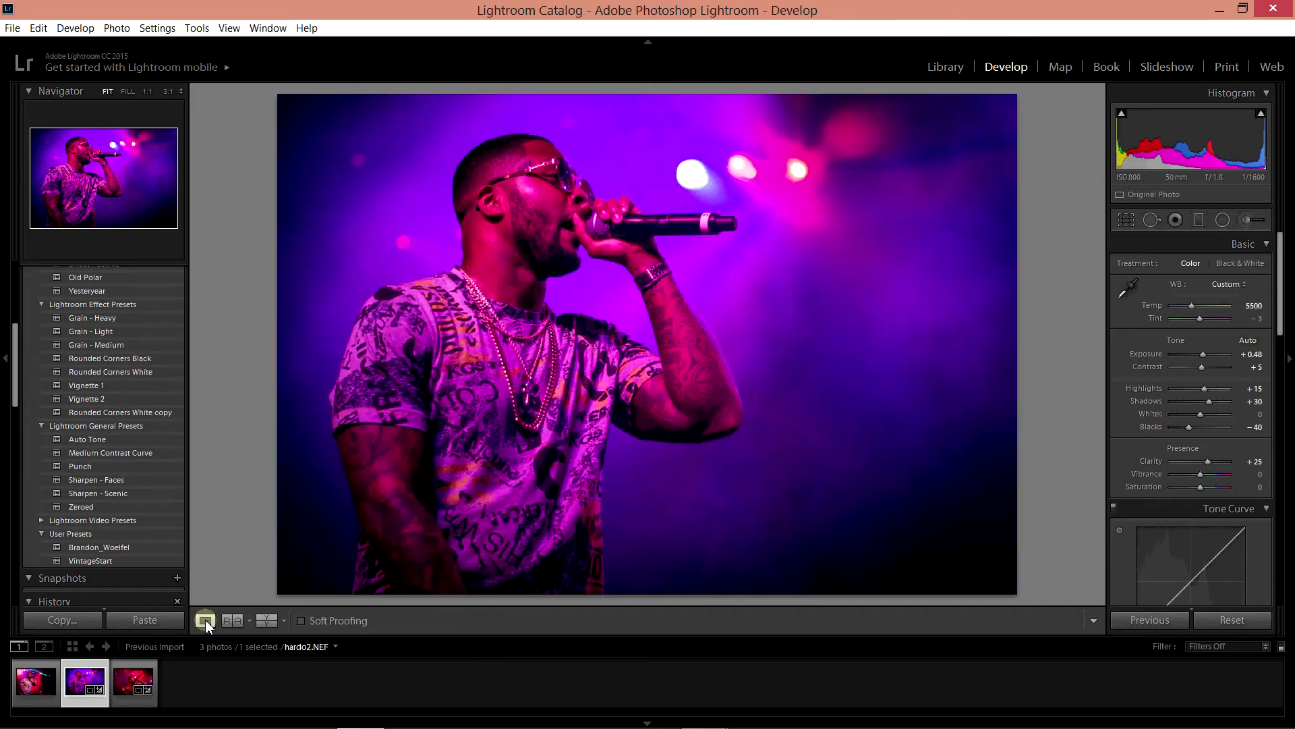
pyautogui.click(29, 685)
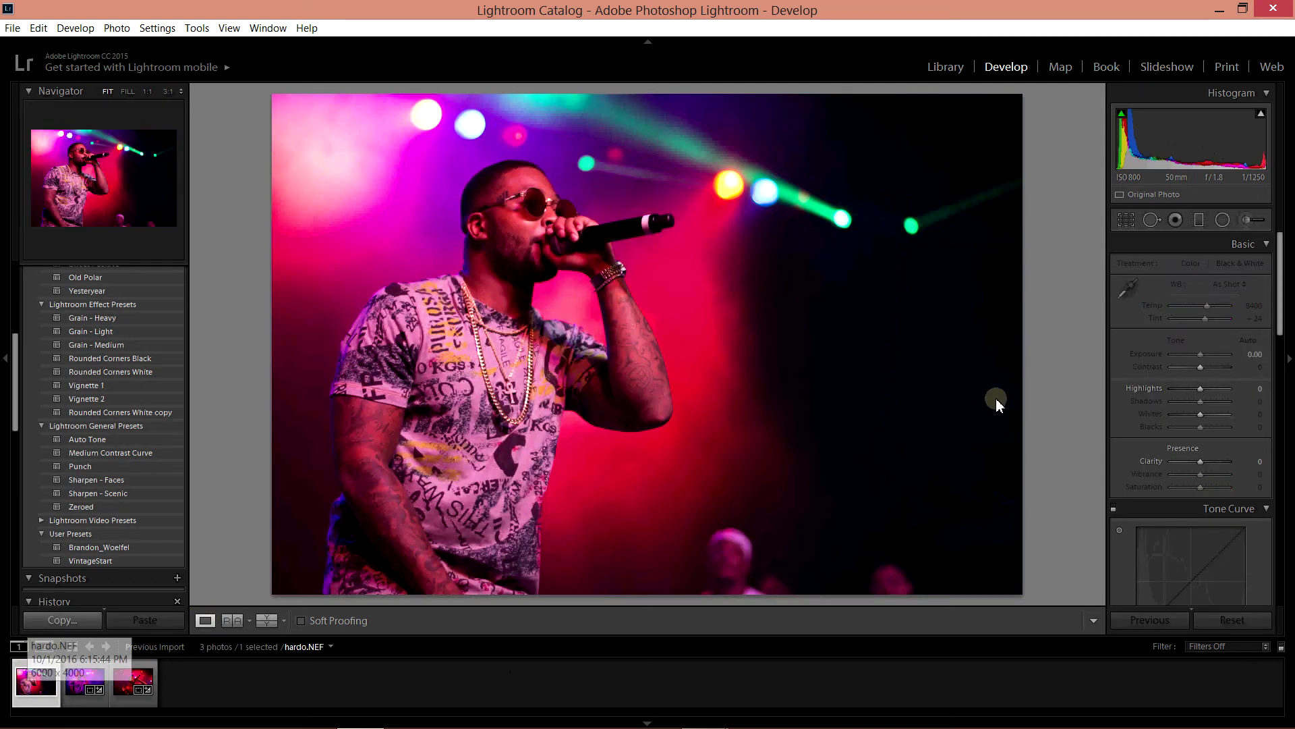
pyautogui.moveTo(1280, 290); pyautogui.dragTo(1288, 509)
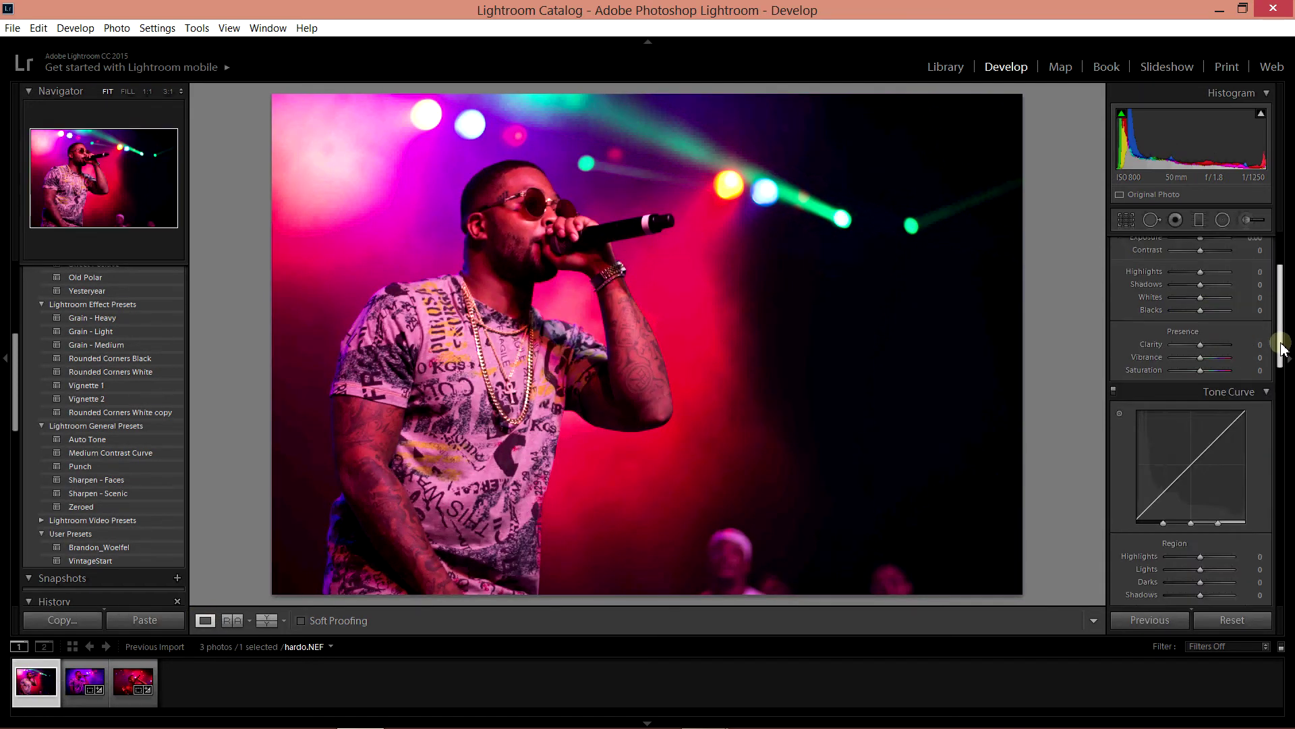
pyautogui.scroll(-2, 1220, 508)
pyautogui.click(1197, 523)
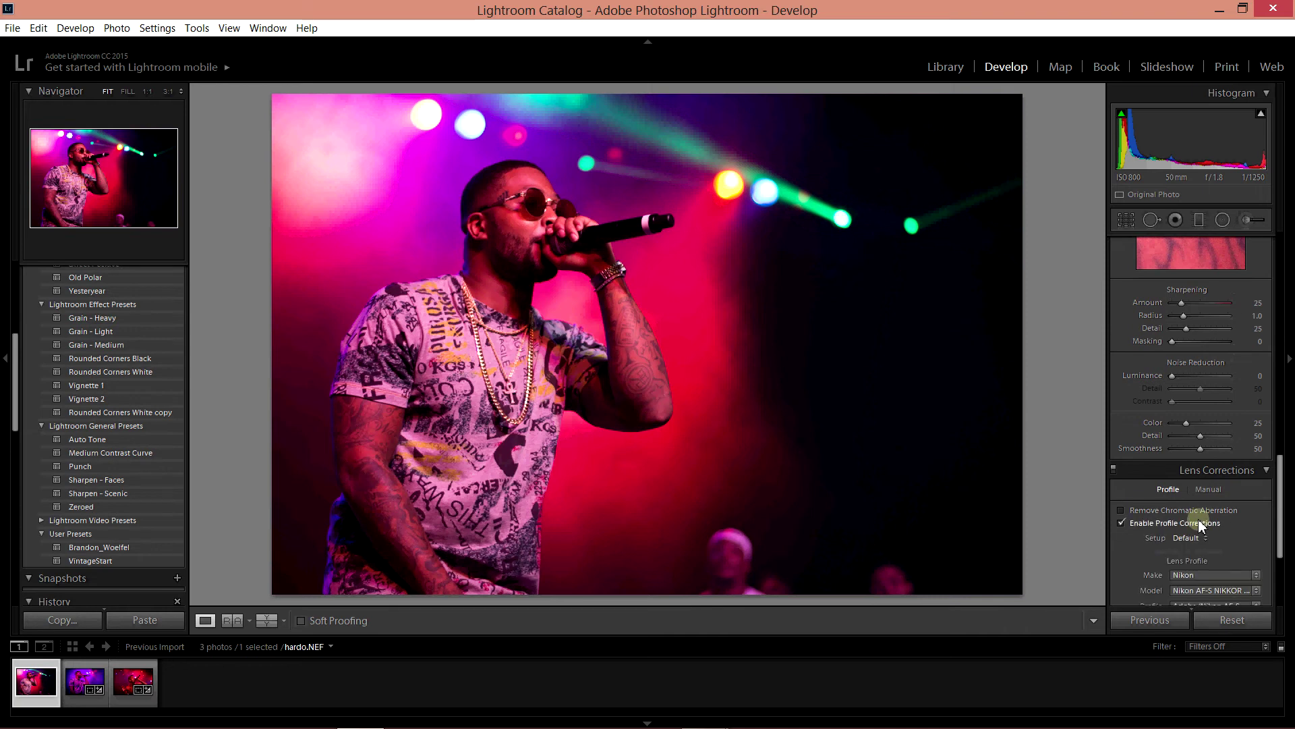
# Set clarity to +30 in the Basic panel.
pyautogui.scroll(3, 1249, 439)
pyautogui.scroll(3, 1255, 459)
pyautogui.click(1257, 482)
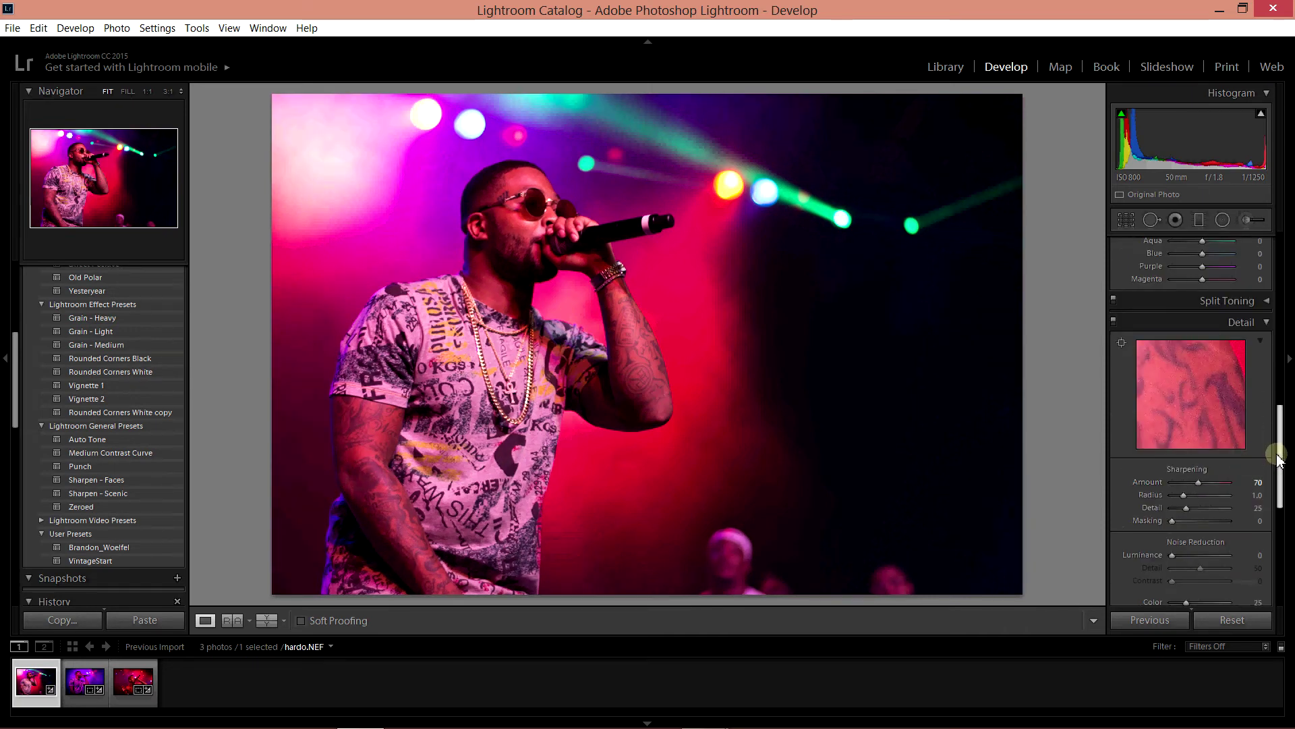
pyautogui.scroll(5, 1257, 463)
pyautogui.scroll(3, 1259, 457)
pyautogui.scroll(2, 1259, 456)
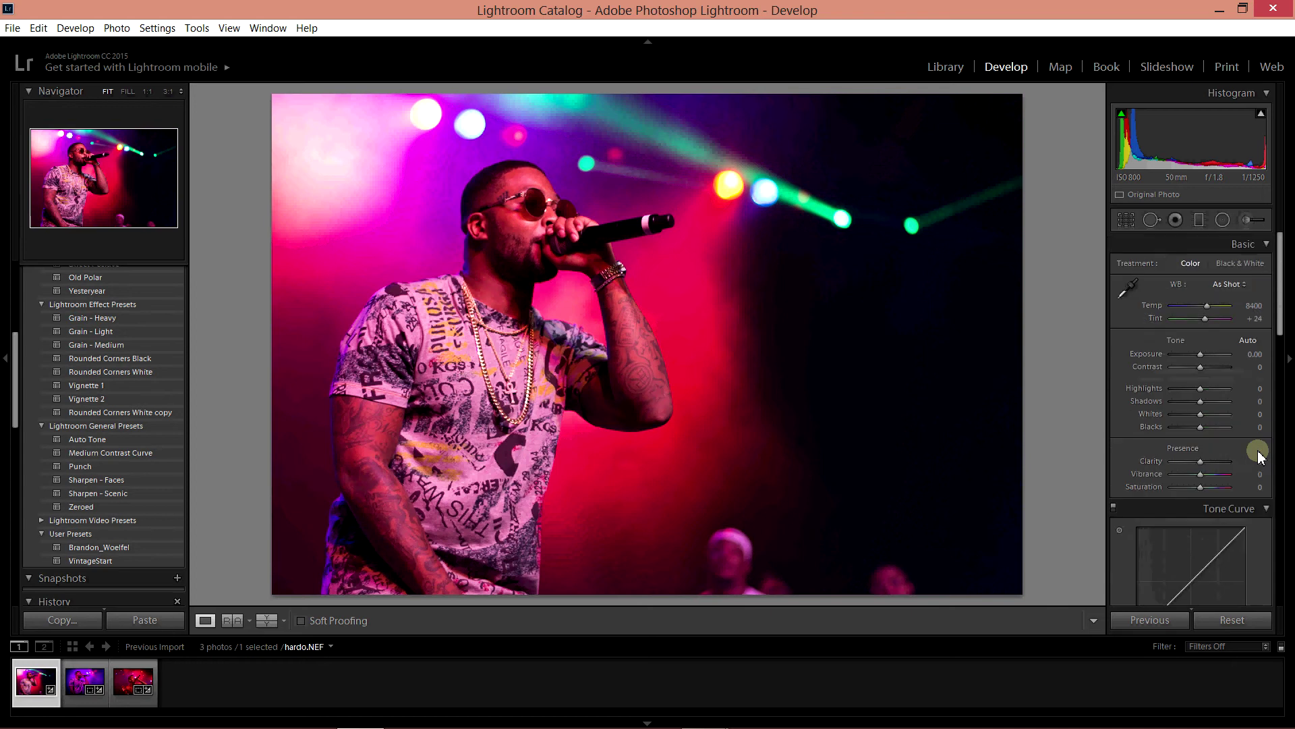
pyautogui.click(1260, 462)
pyautogui.write('30')
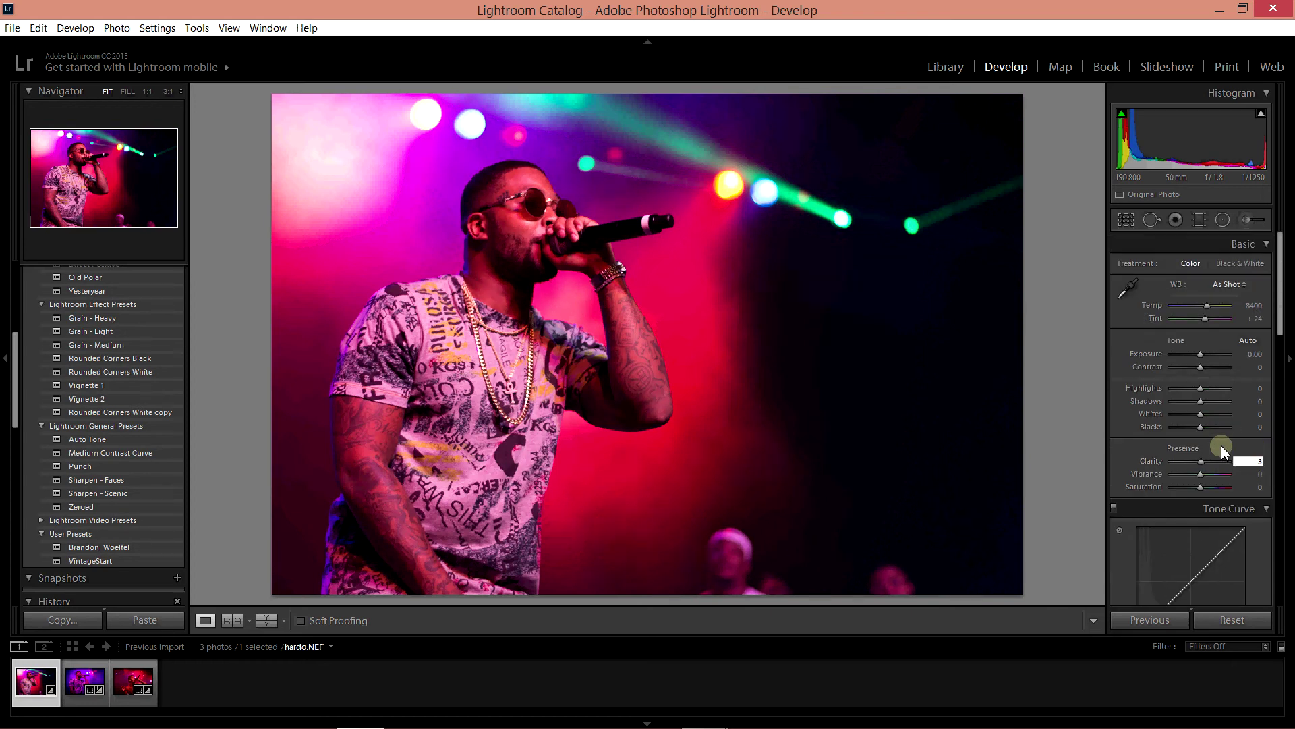
pyautogui.press('Return')
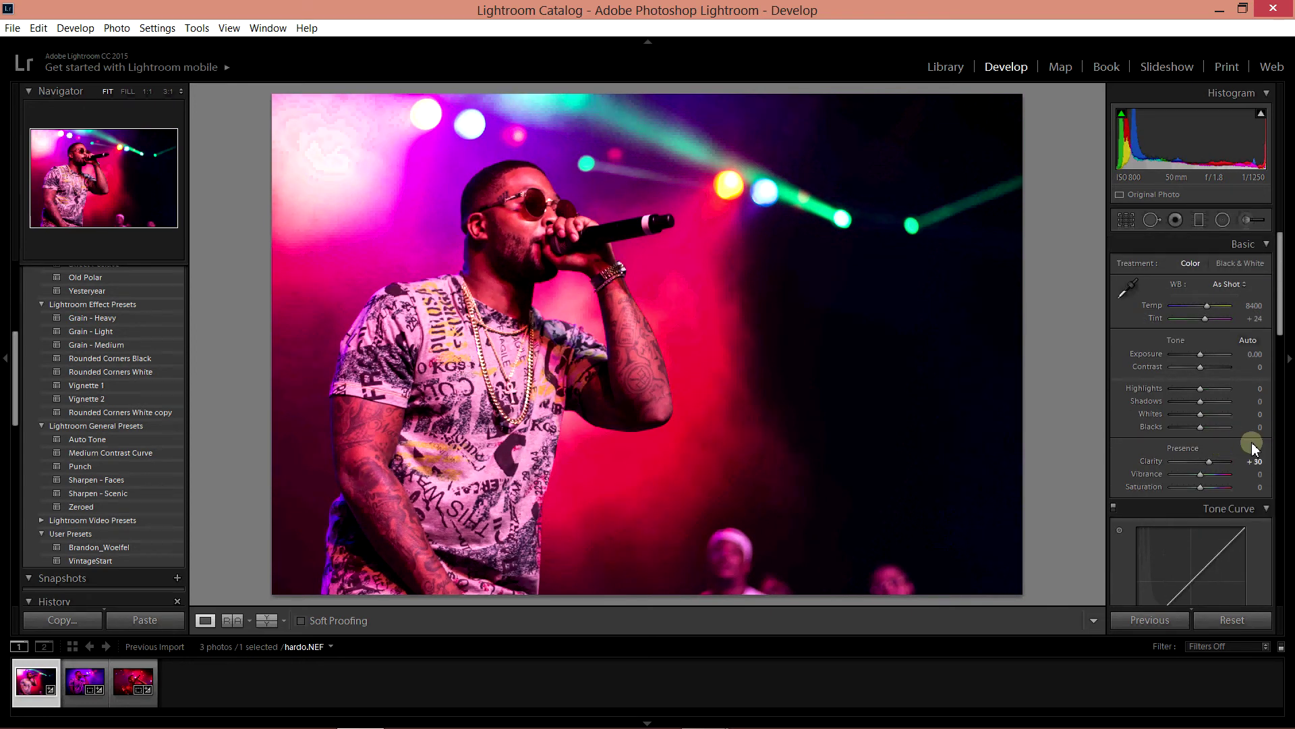
# Set blacks to -60 and shadows to +25.
pyautogui.click(1259, 427)
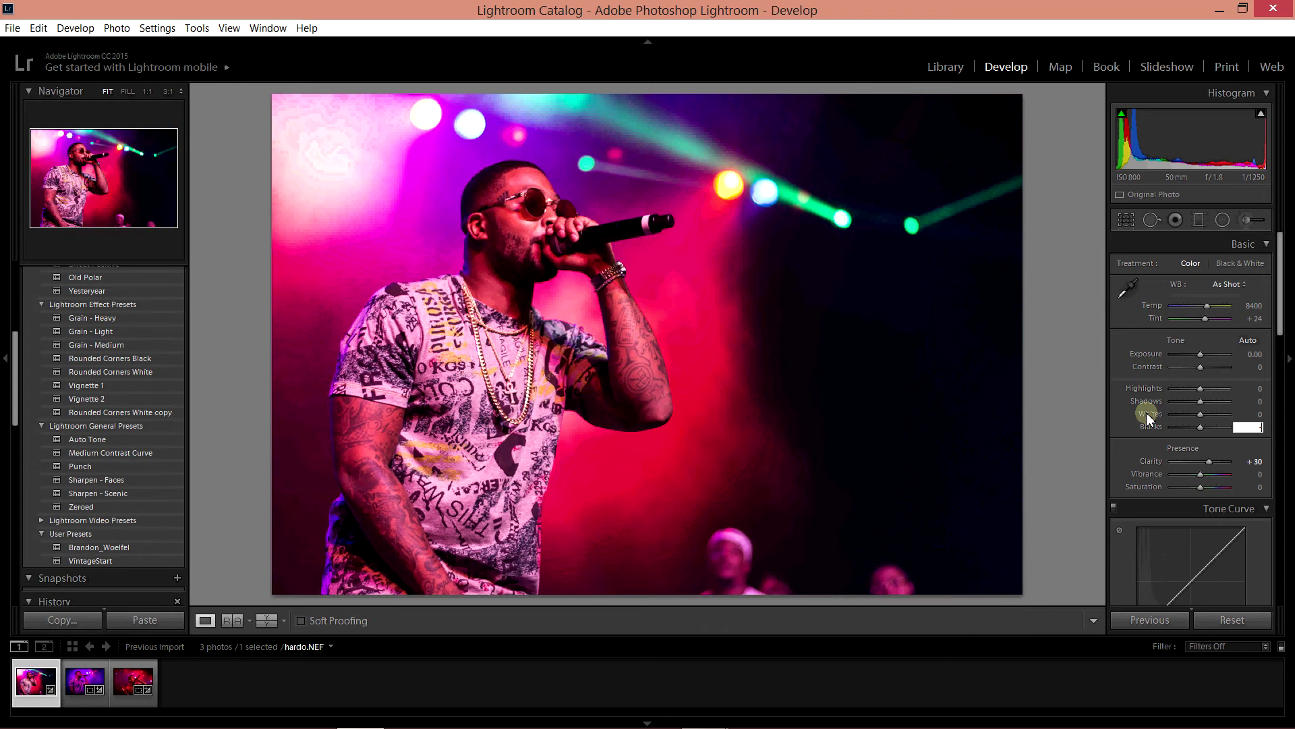
pyautogui.write('-60')
pyautogui.press('Return')
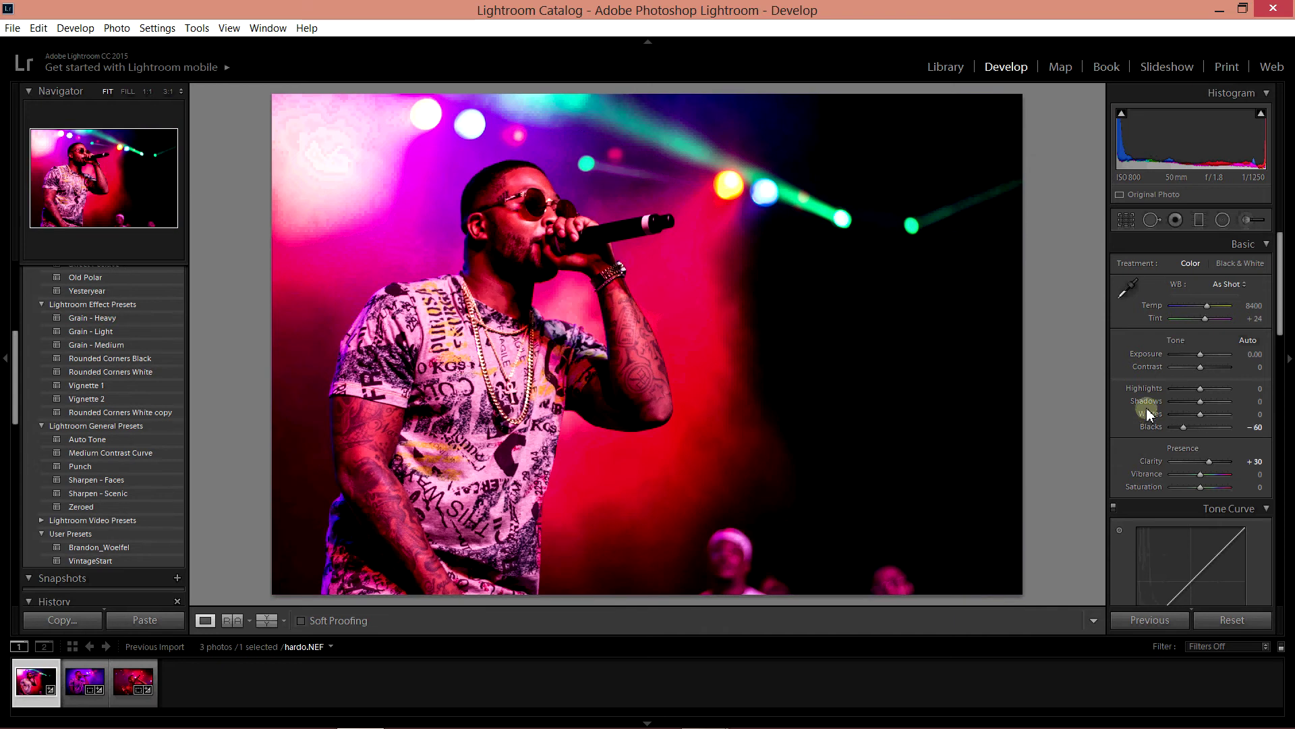
pyautogui.click(1259, 401)
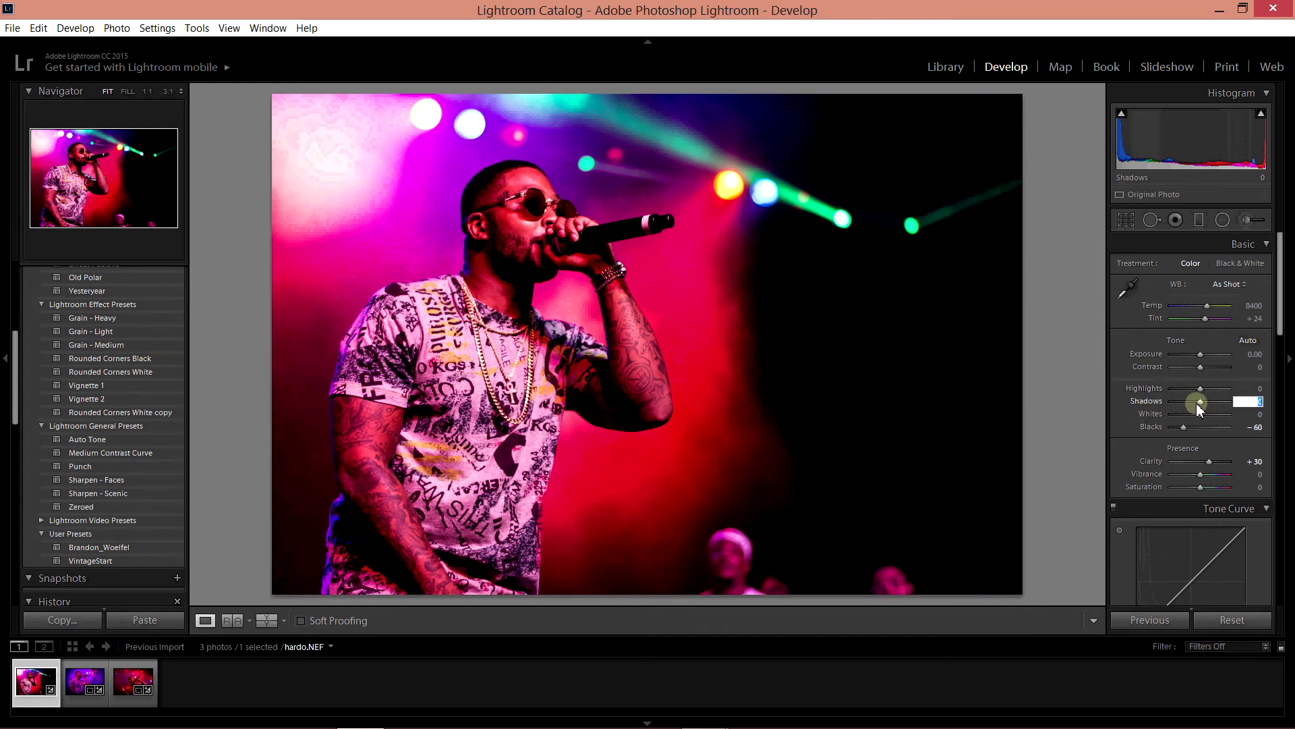
pyautogui.write('25')
pyautogui.press('Return')
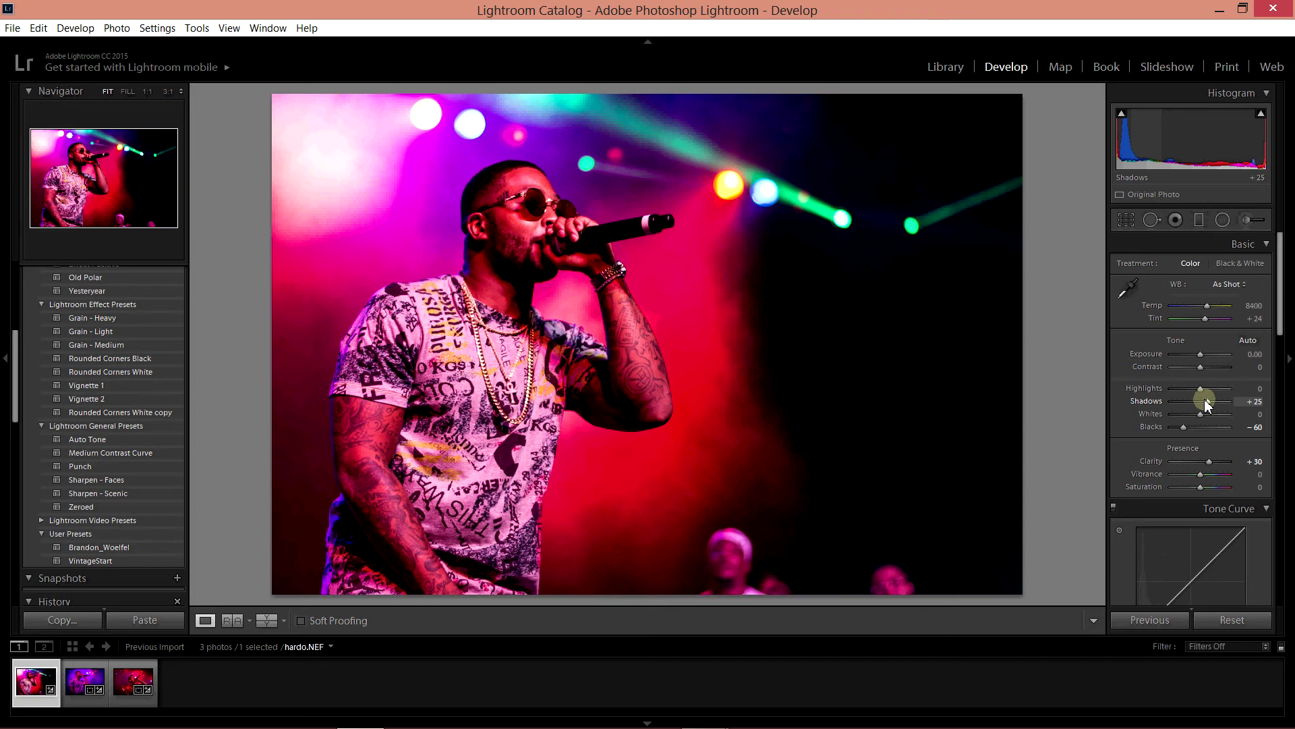
# Set temperature to 7000, tint to +18 and contrast to +5.
pyautogui.click(1251, 306)
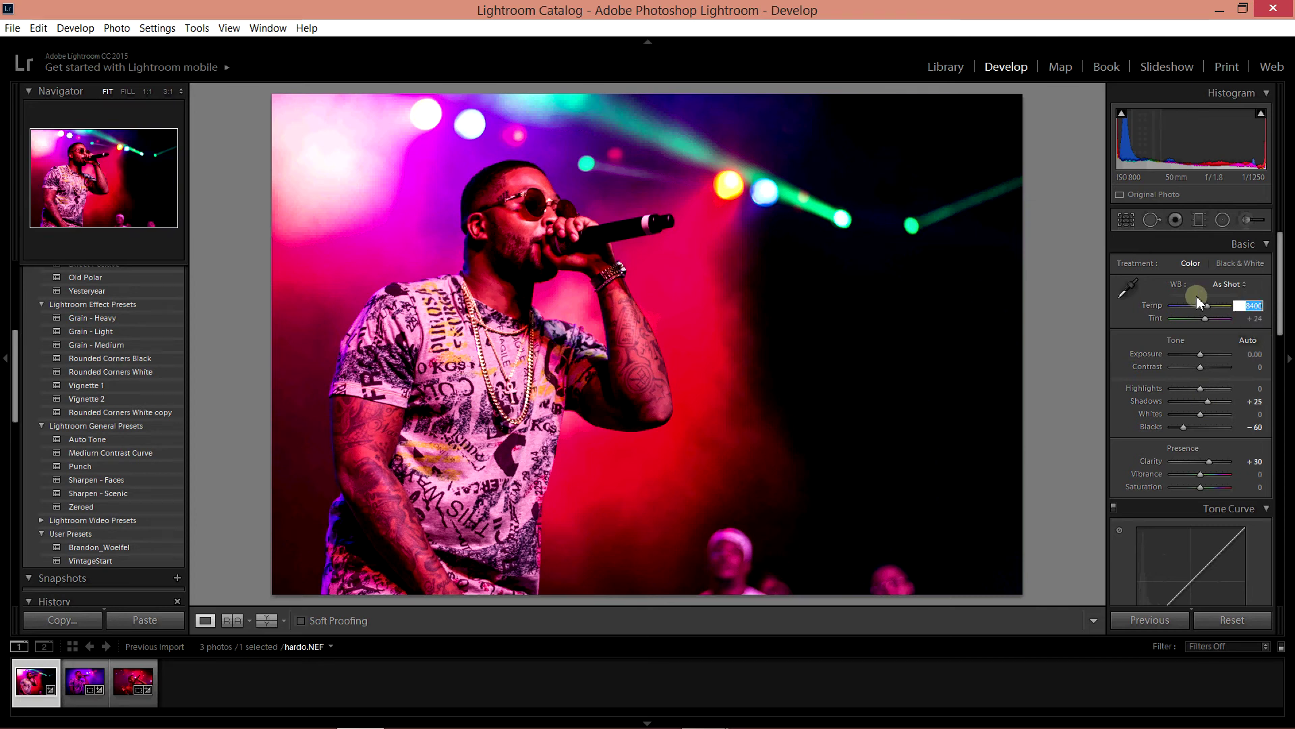
pyautogui.write('7000')
pyautogui.press('Return')
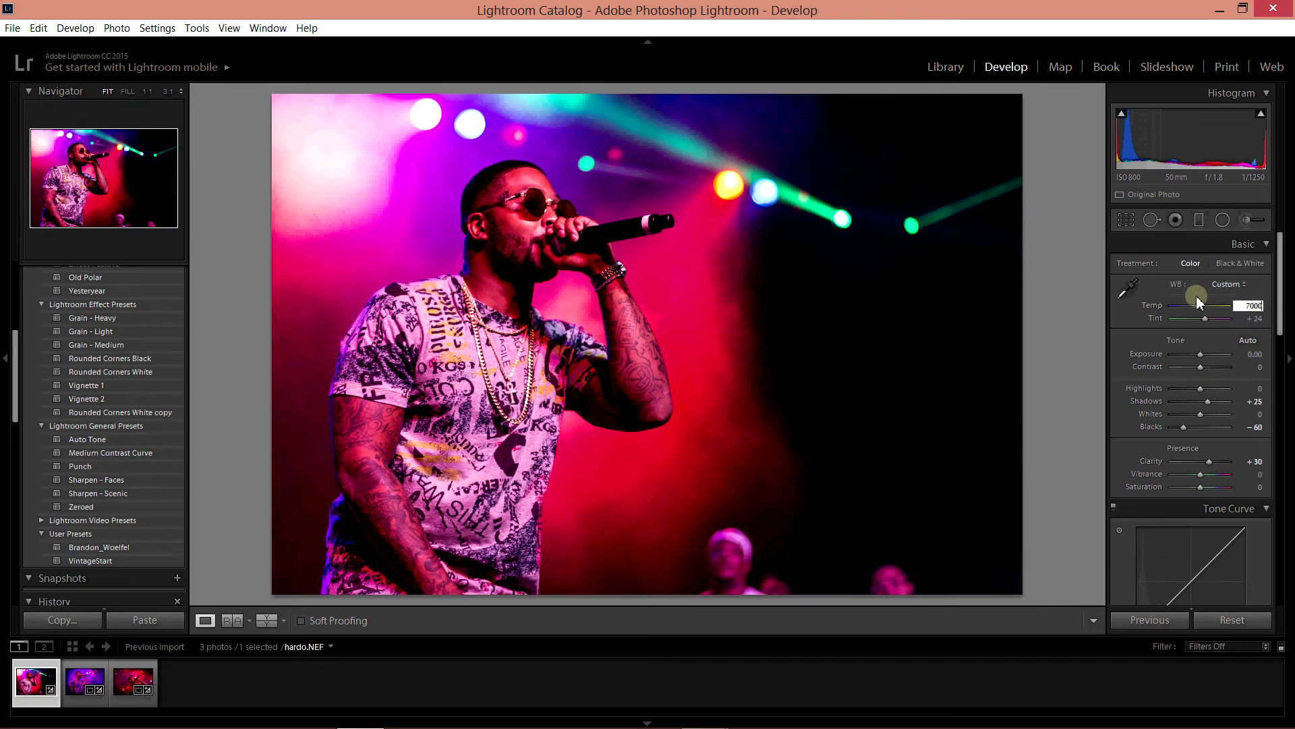
pyautogui.press('Return')
pyautogui.click(1252, 317)
pyautogui.write('18')
pyautogui.click(1254, 367)
pyautogui.write('+ 5')
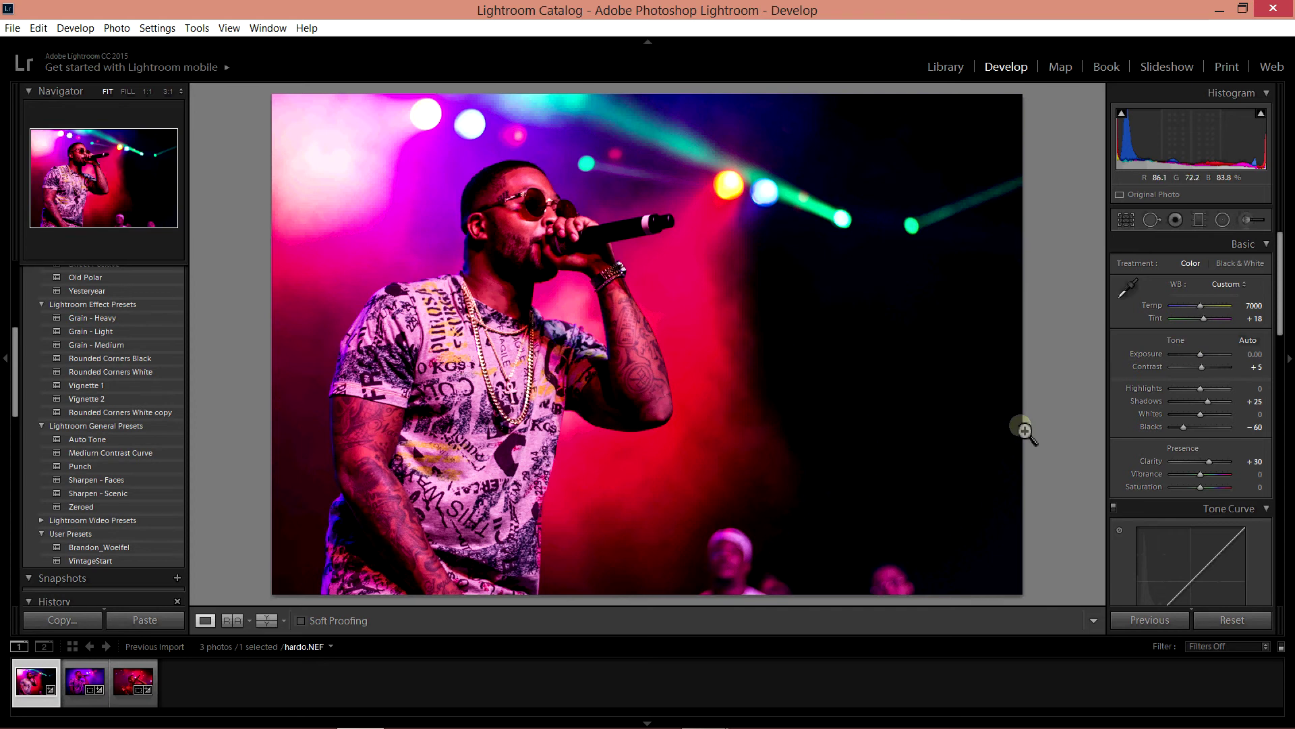
# Set HSL saturation to Red +10 and Orange +5.
pyautogui.scroll(-5, 1211, 458)
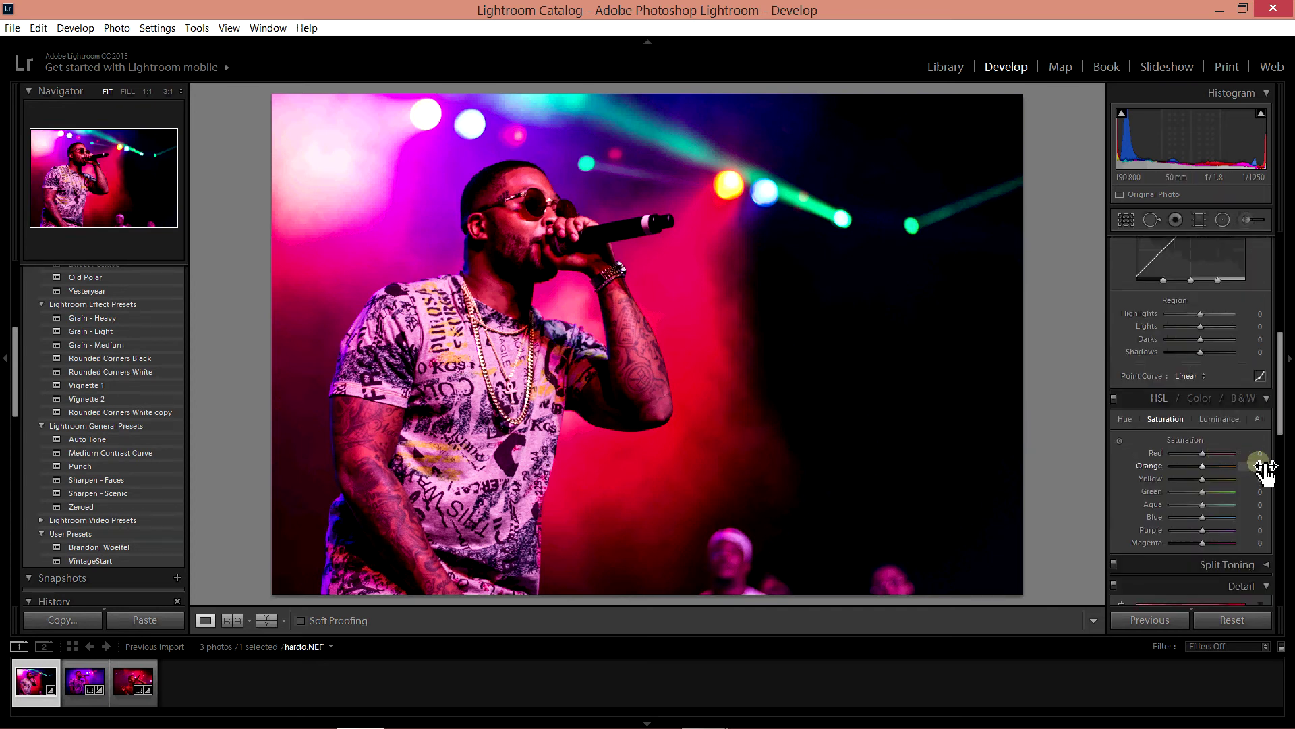
pyautogui.click(1259, 453)
pyautogui.write('25')
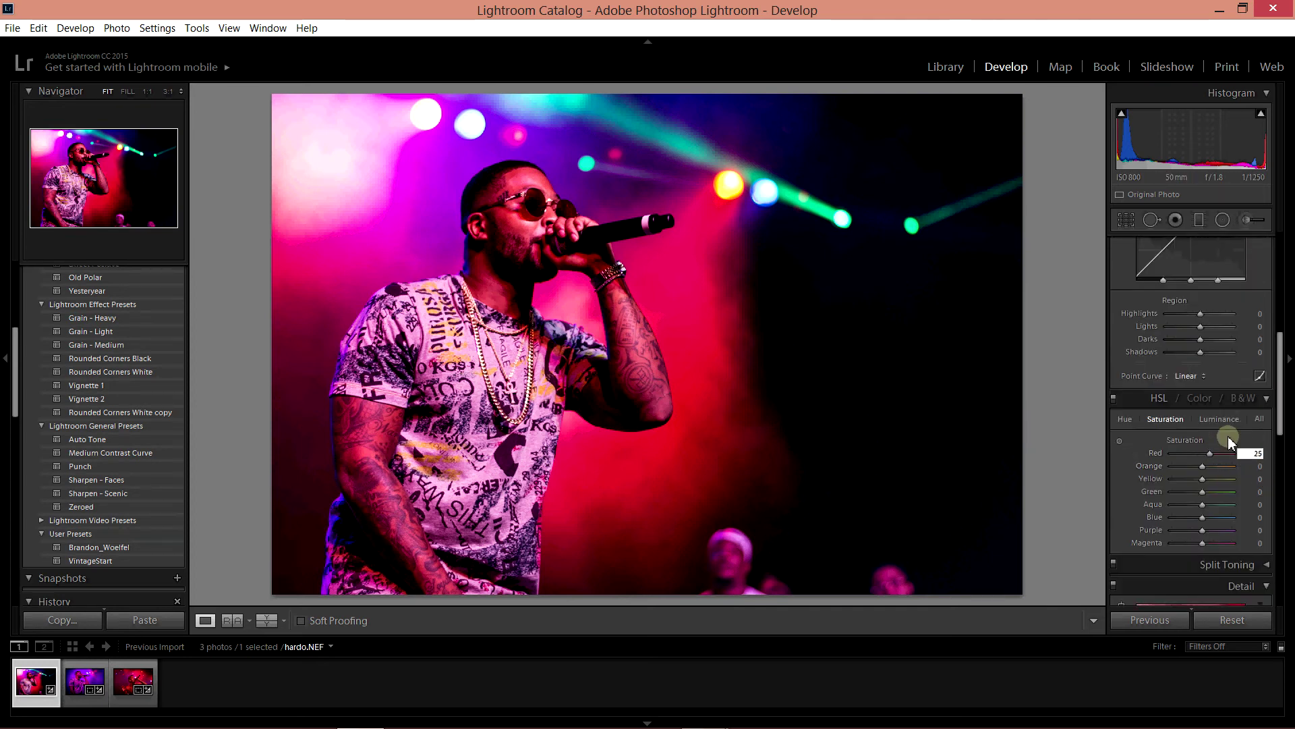
pyautogui.press('Tab')
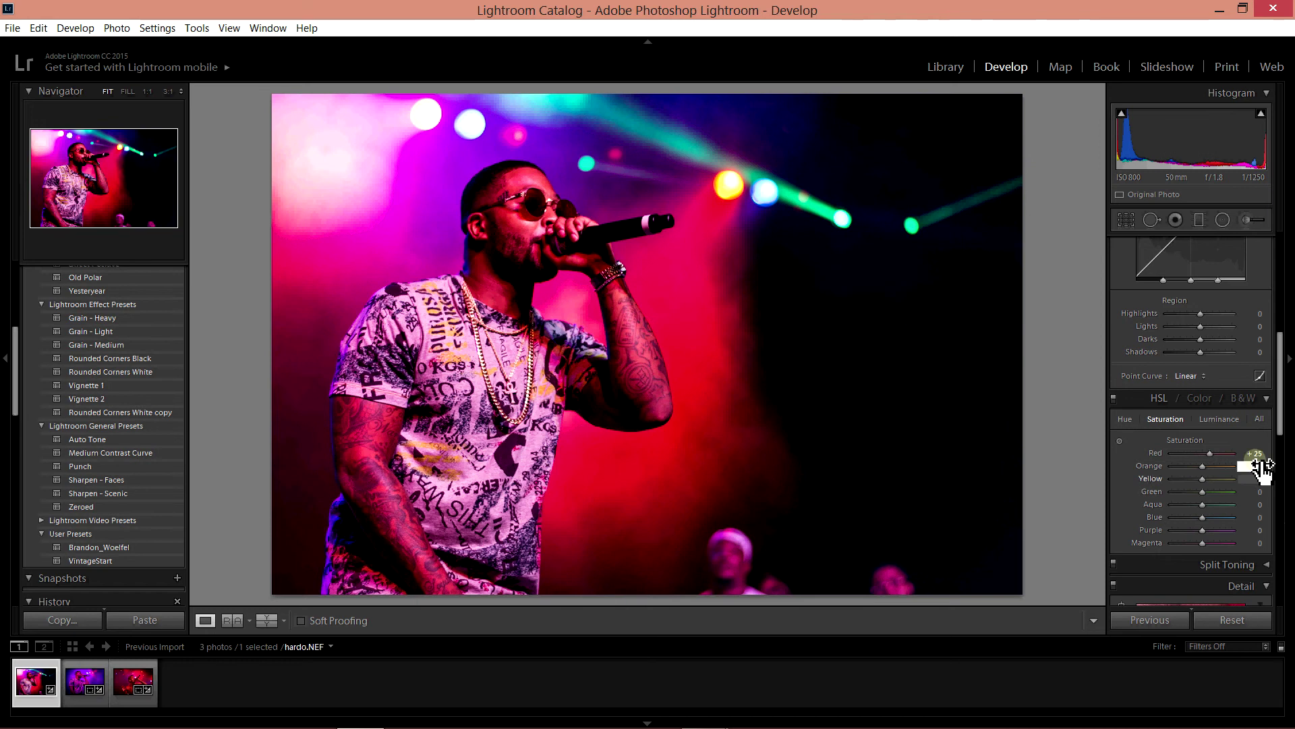
pyautogui.click(1250, 454)
pyautogui.write('10')
pyautogui.press('Return')
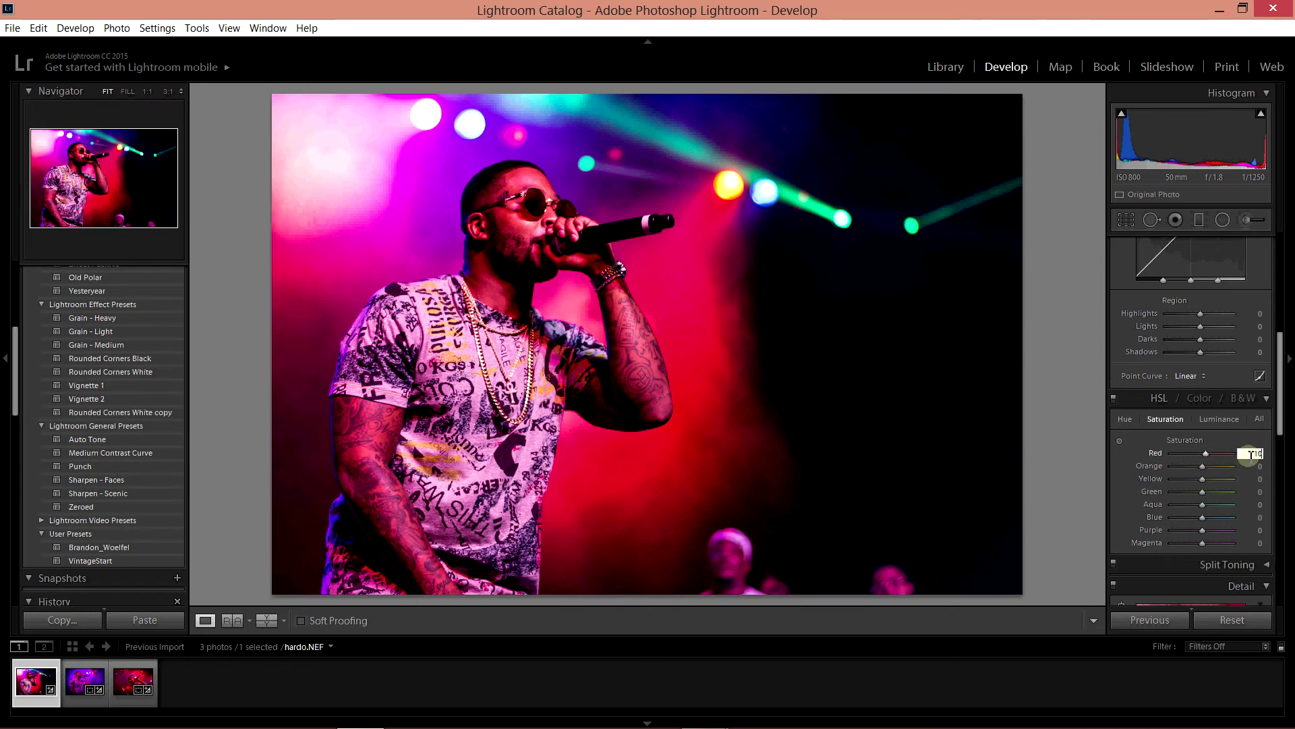
pyautogui.press('Tab')
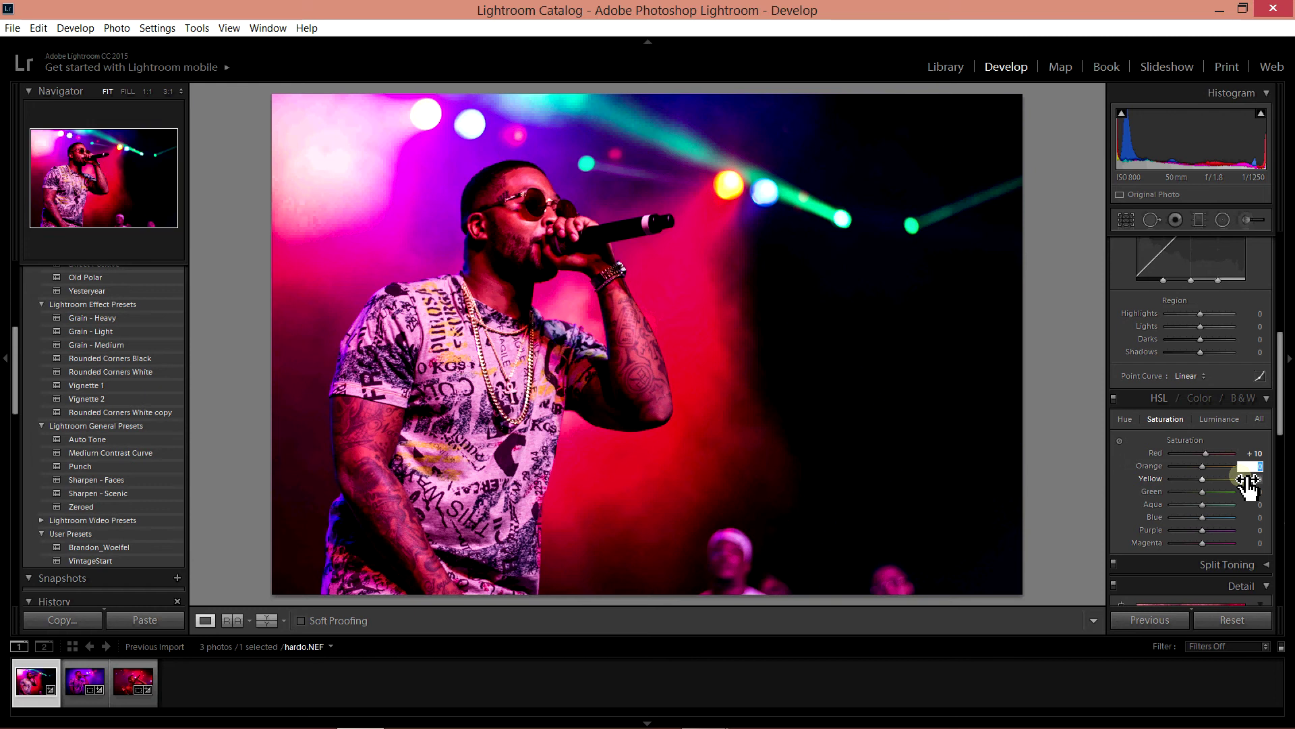
pyautogui.write('5')
pyautogui.press('Tab')
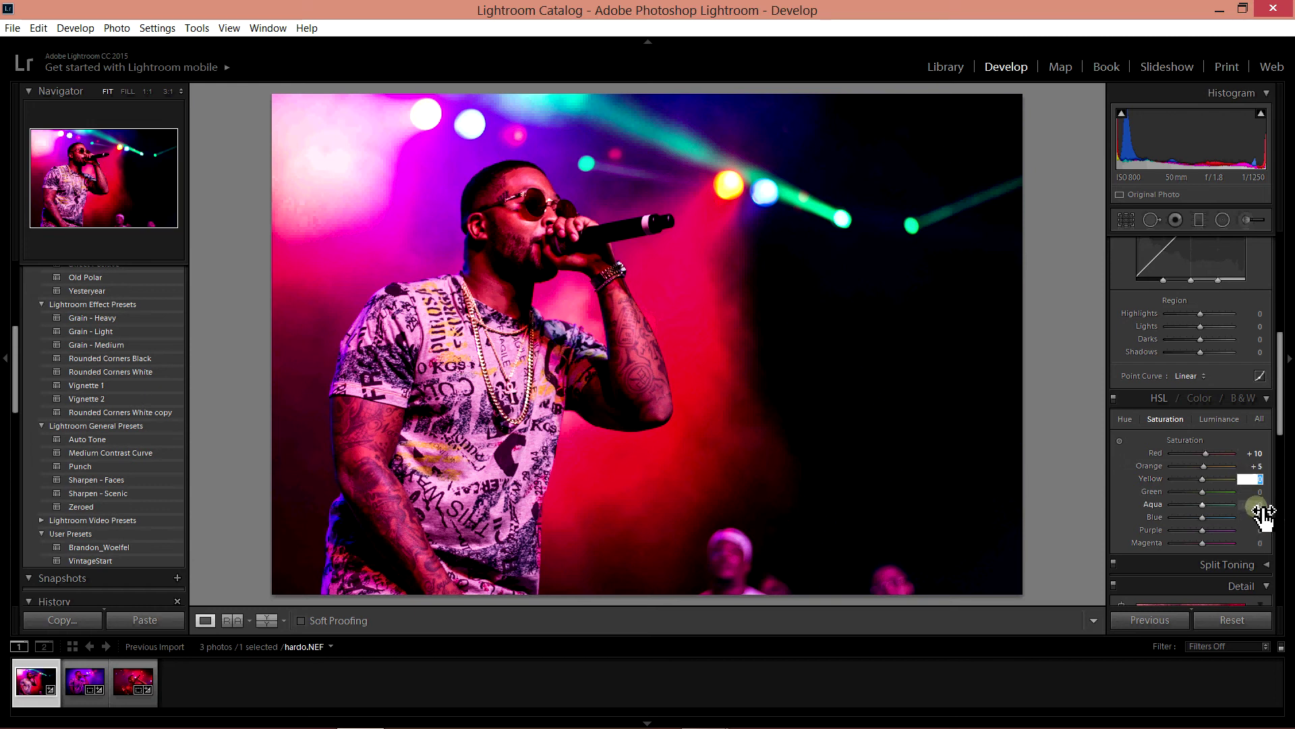
# Set Blue saturation +25, Green +35 and Magenta +30.
pyautogui.click(1259, 517)
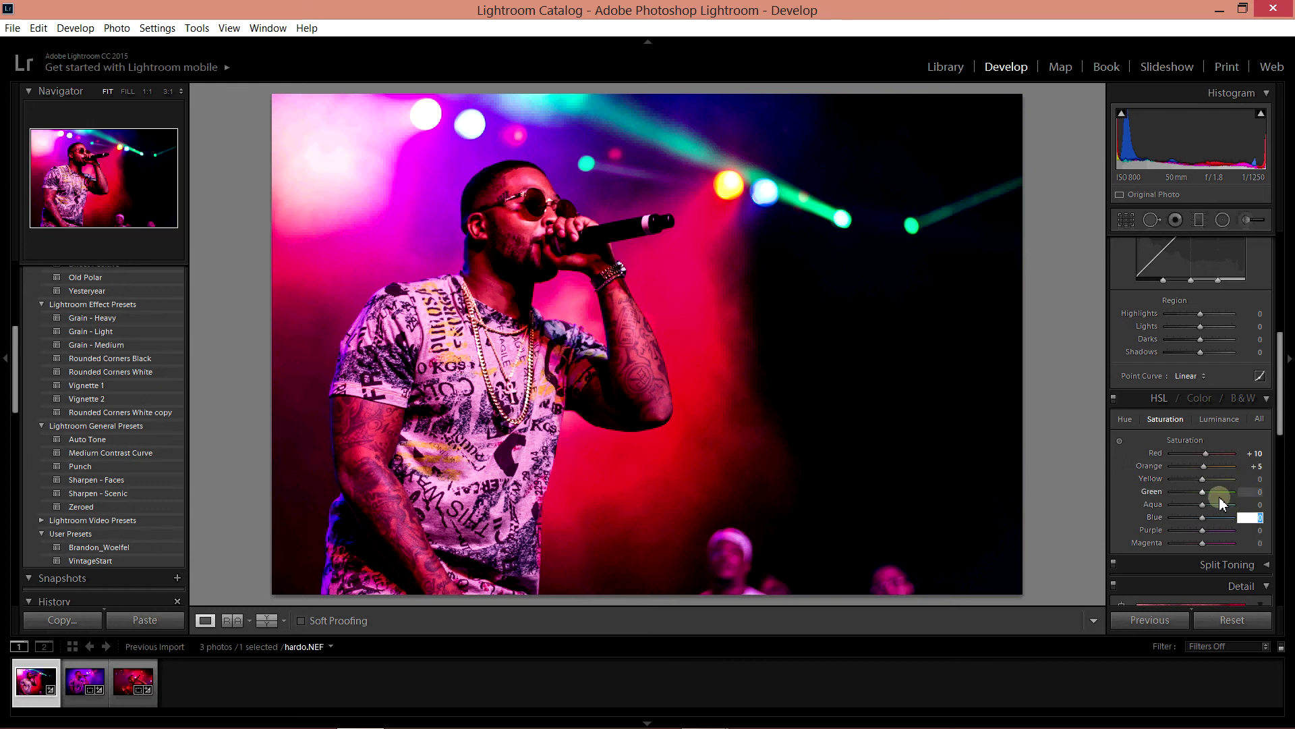
pyautogui.write('25')
pyautogui.click(1261, 492)
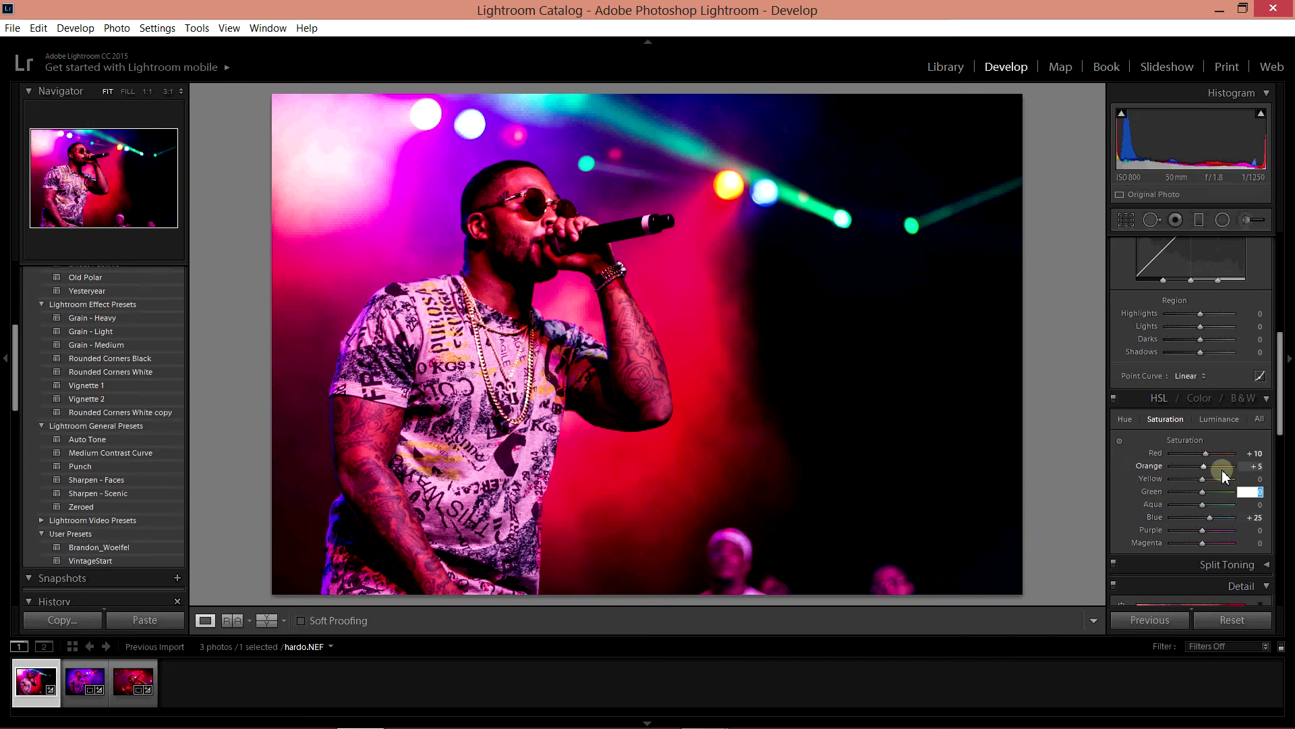
pyautogui.write('35')
pyautogui.press('Return')
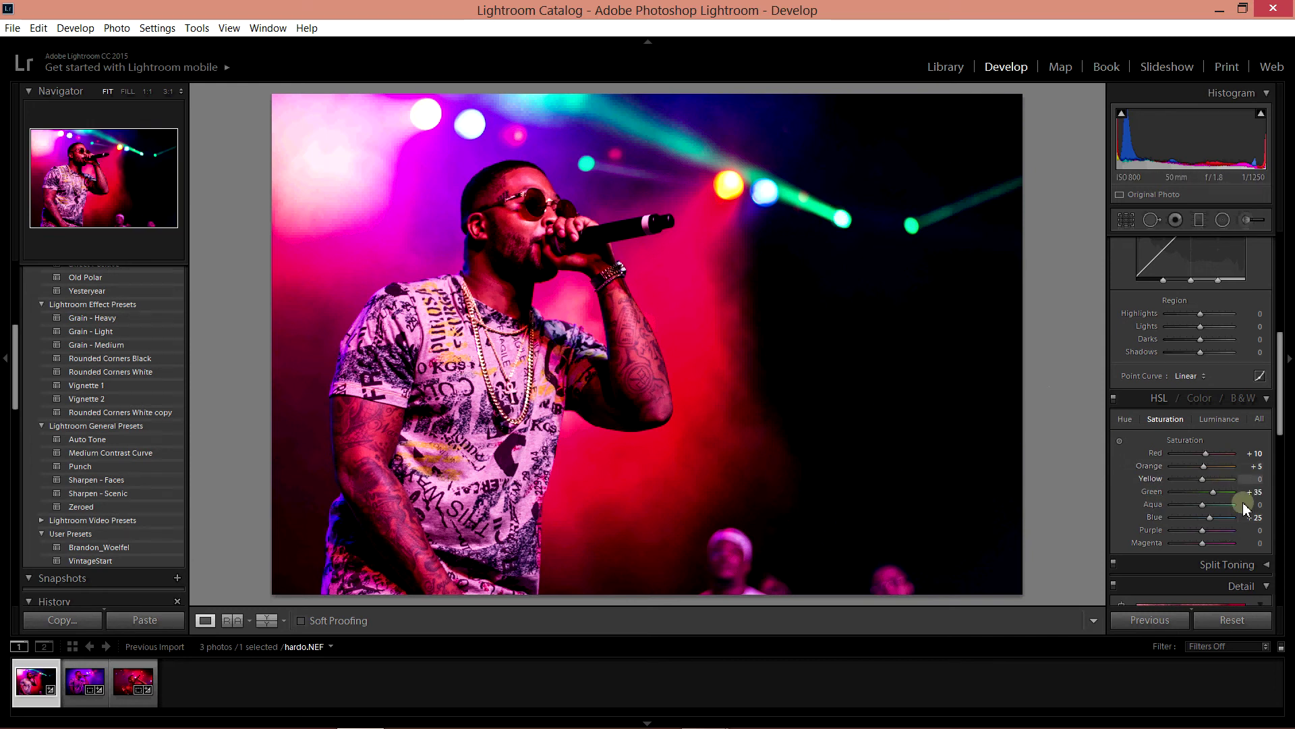
pyautogui.click(1255, 542)
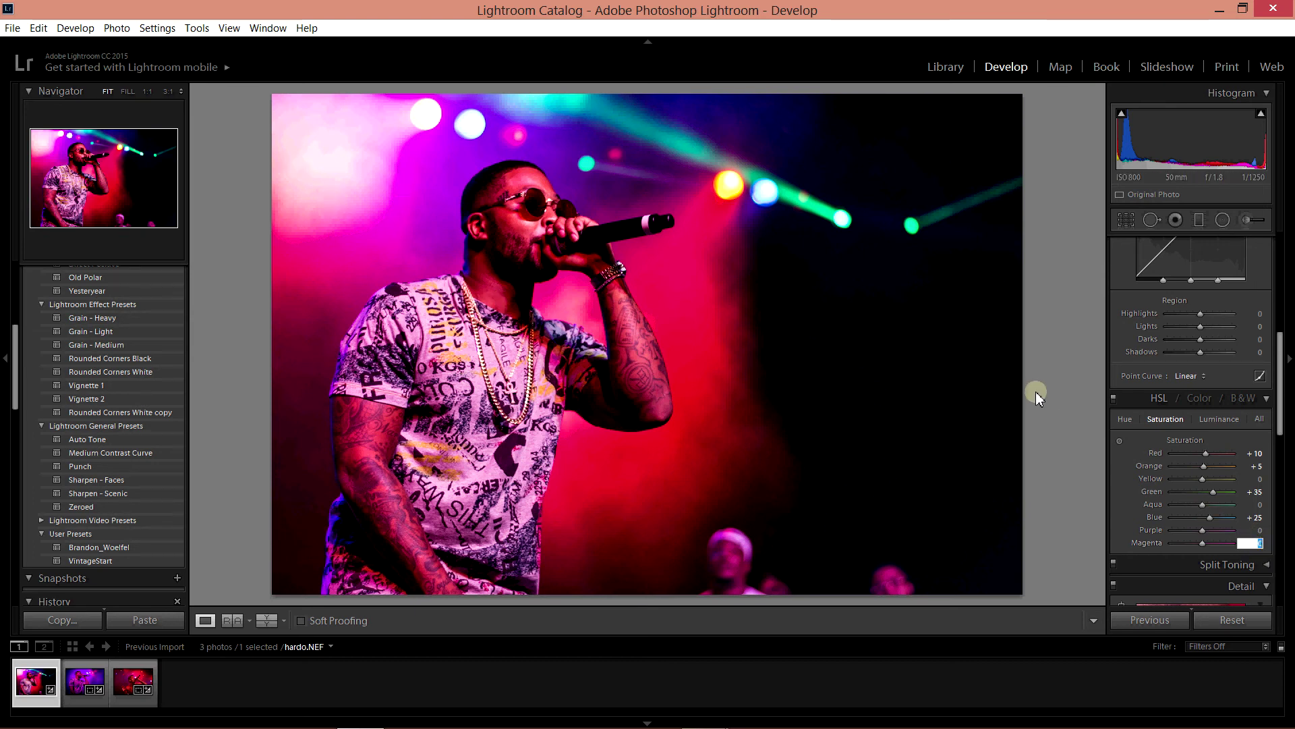
pyautogui.write('30')
pyautogui.press('Return')
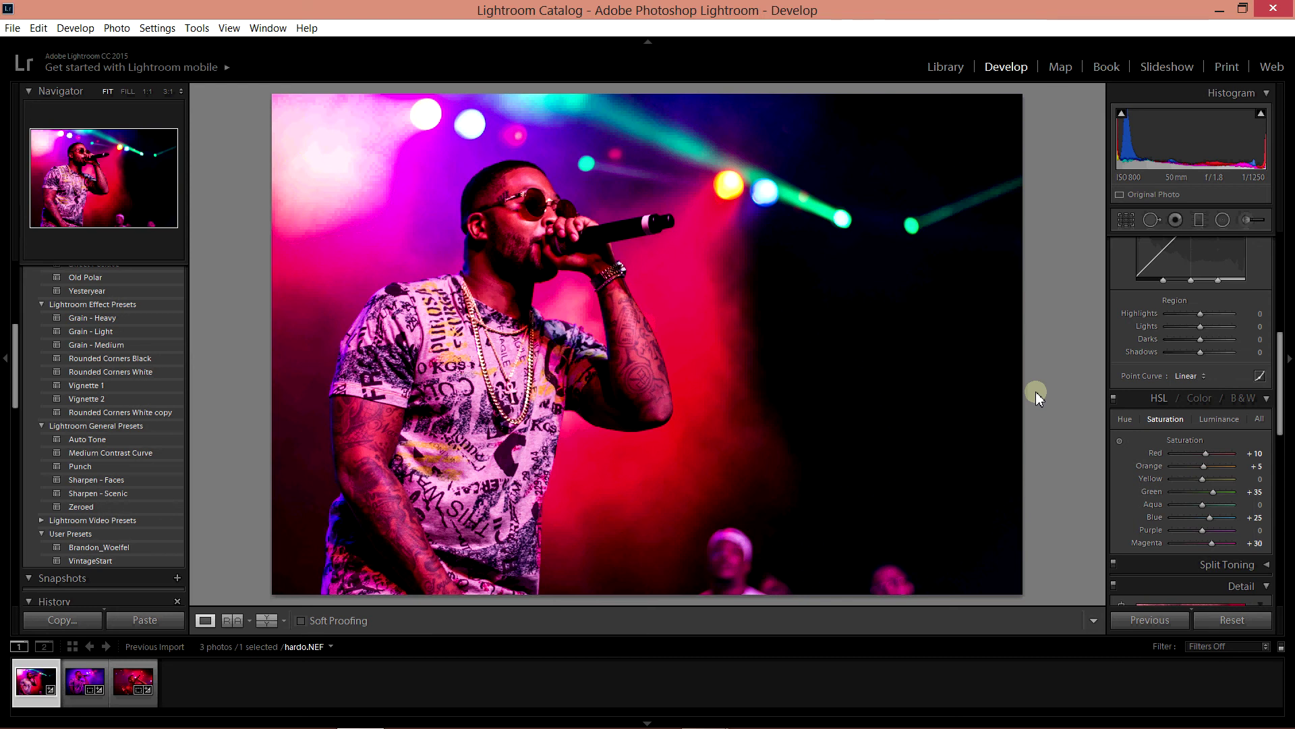
# Apply the Vignette 2 effect preset and raise exposure to +0.48.
pyautogui.moveTo(1286, 398); pyautogui.dragTo(1281, 277)
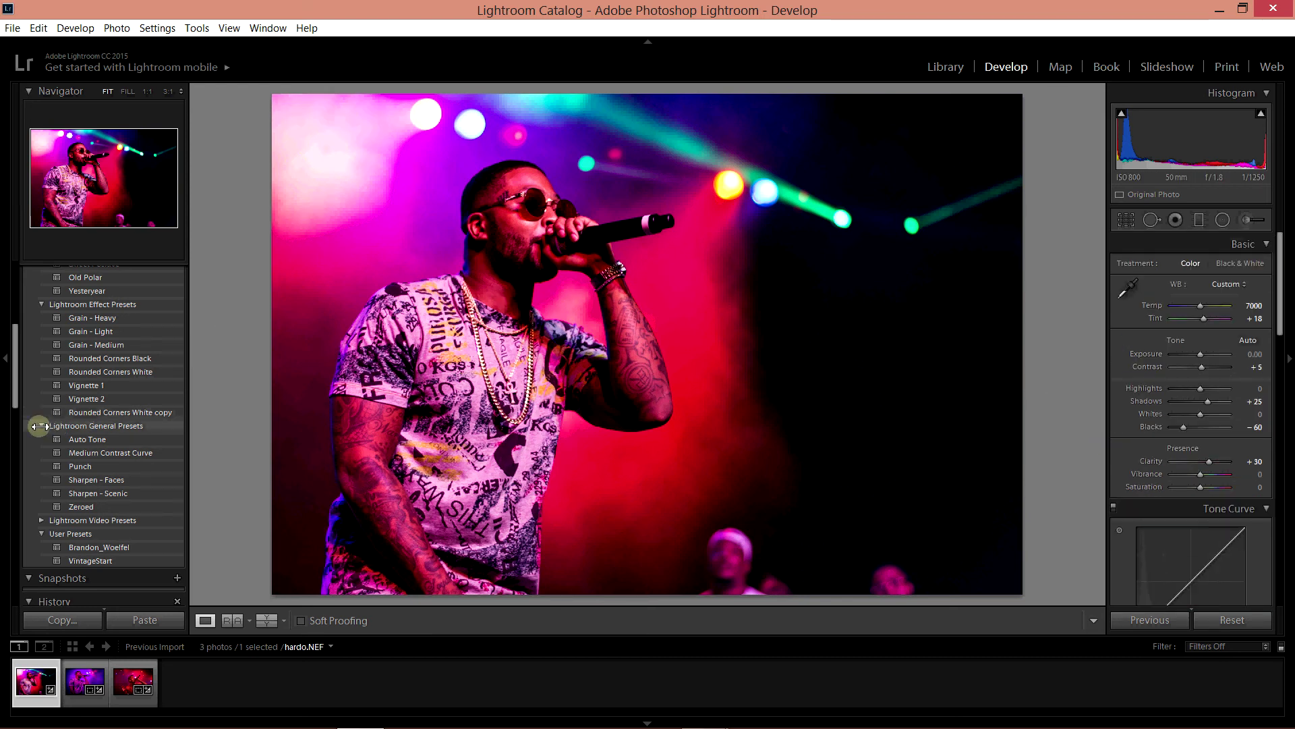
pyautogui.click(43, 304)
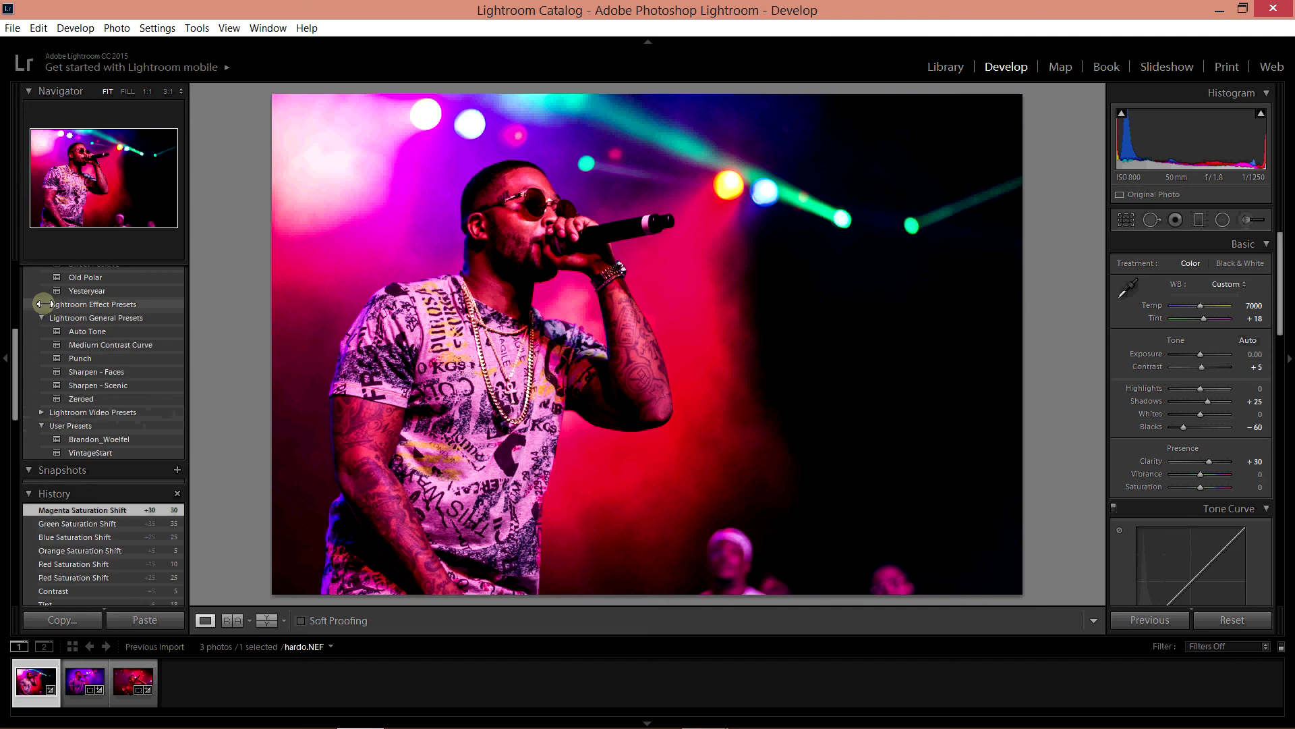
pyautogui.click(43, 304)
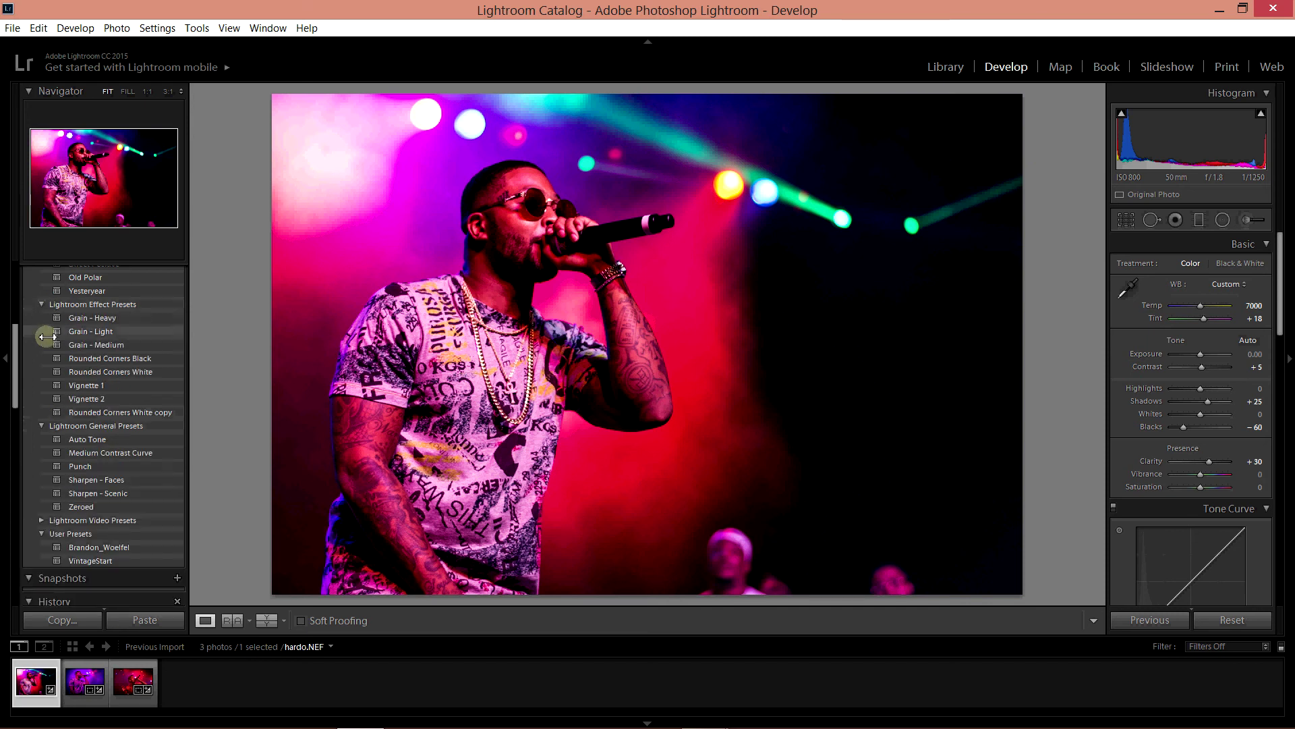
pyautogui.click(88, 399)
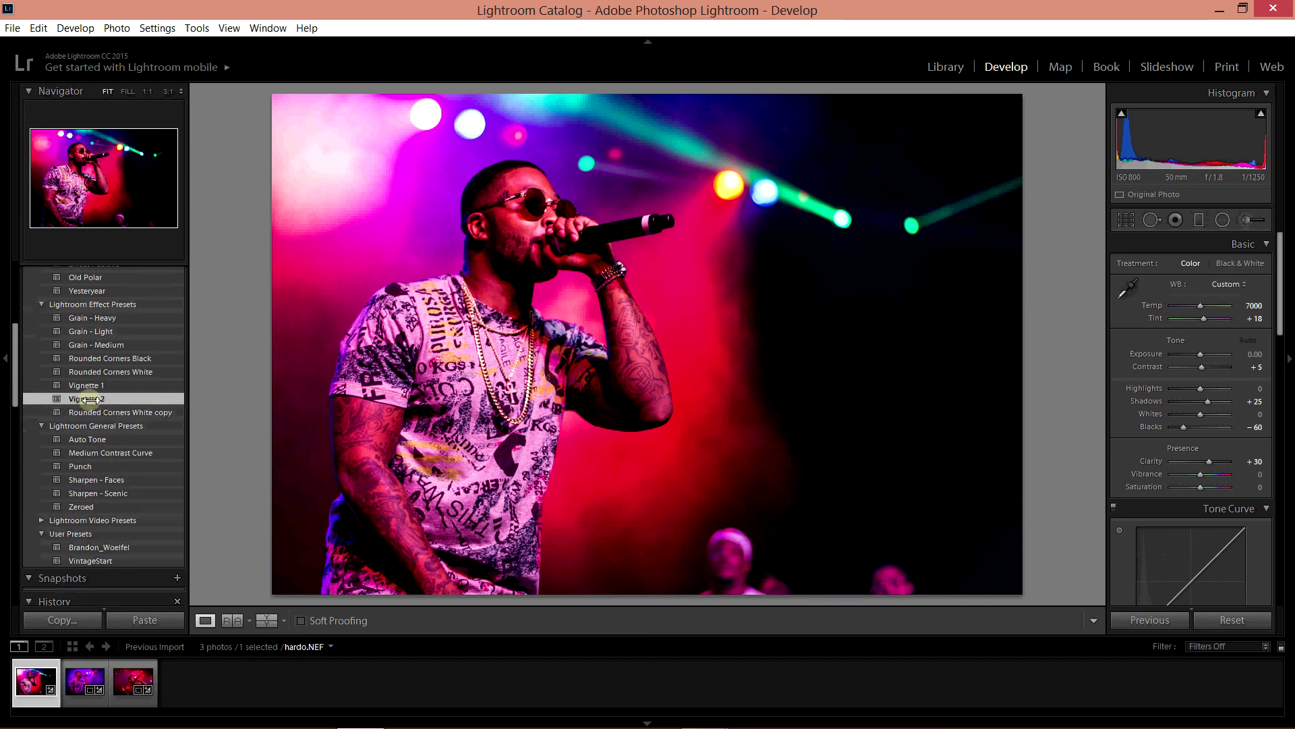
pyautogui.click(1255, 354)
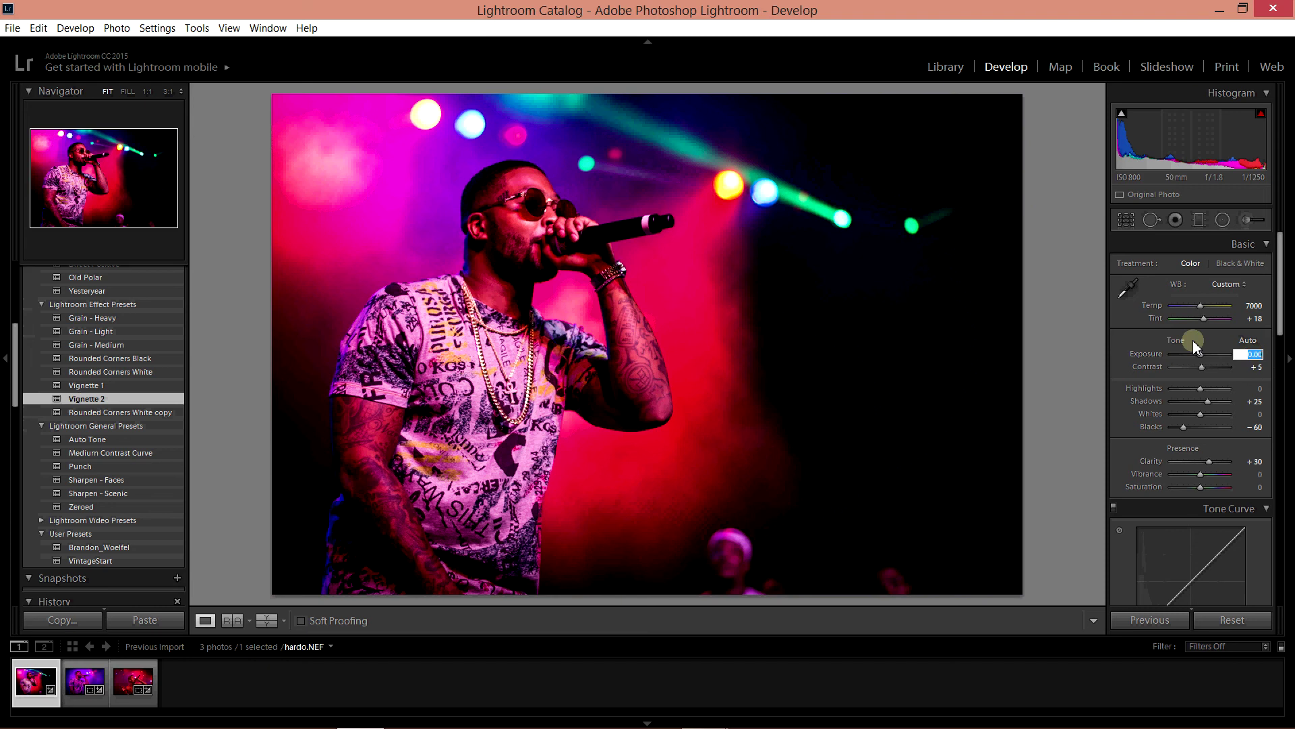
pyautogui.write('0.48')
pyautogui.press('Return')
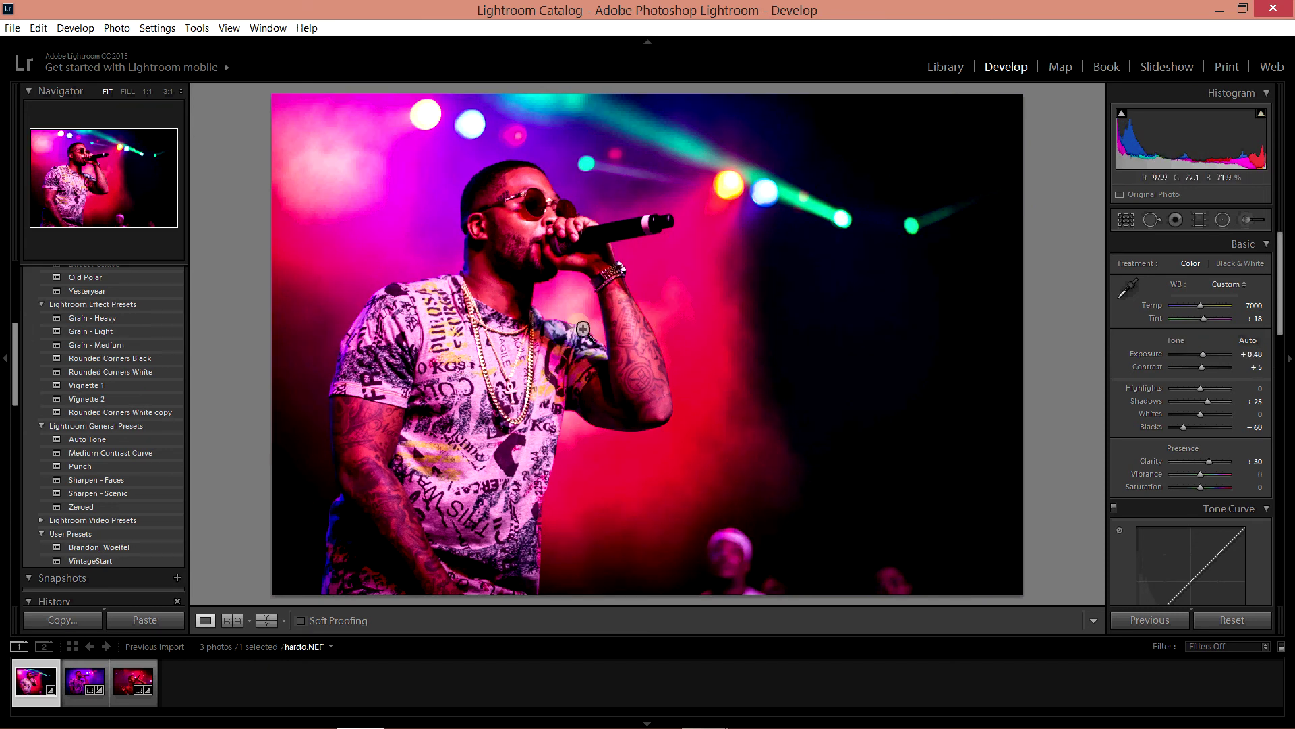
# Straighten the photo by 0.31° and trim its right side inward.
pyautogui.press('r')
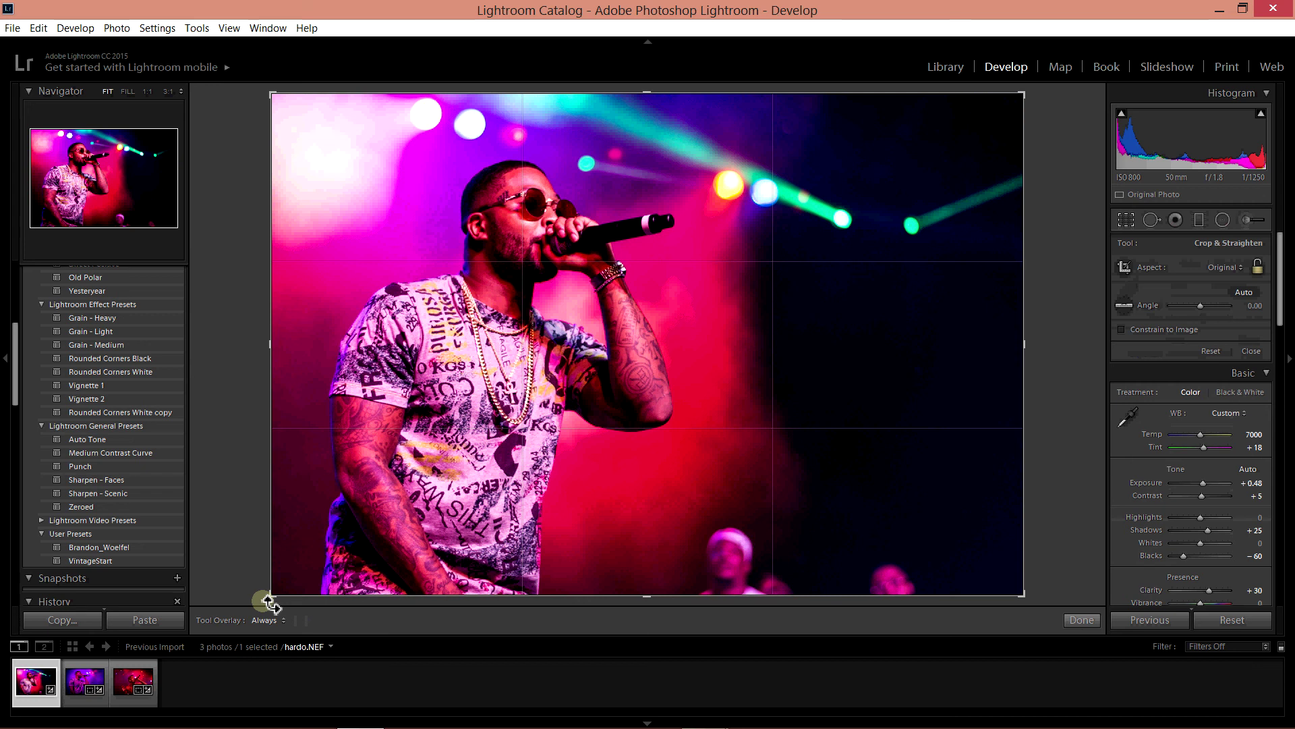
pyautogui.moveTo(268, 600); pyautogui.dragTo(263, 601)
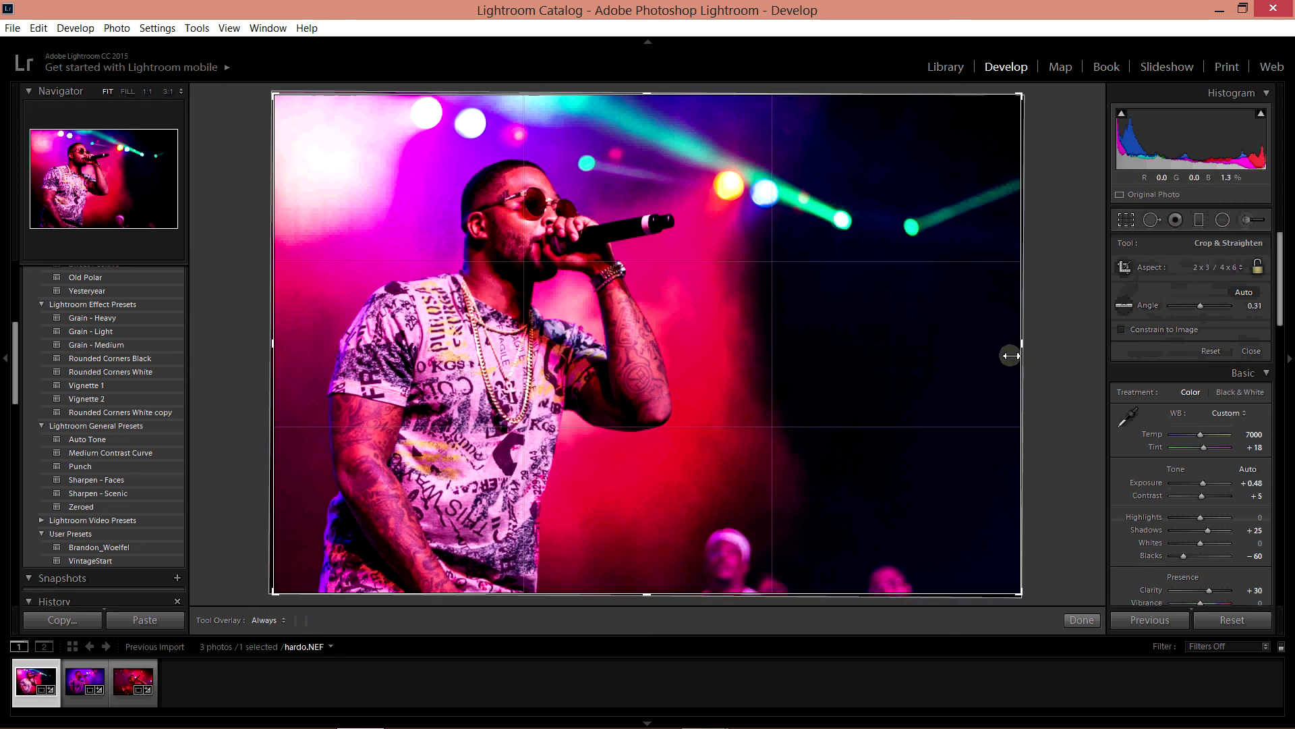
pyautogui.moveTo(1017, 356); pyautogui.dragTo(1000, 353)
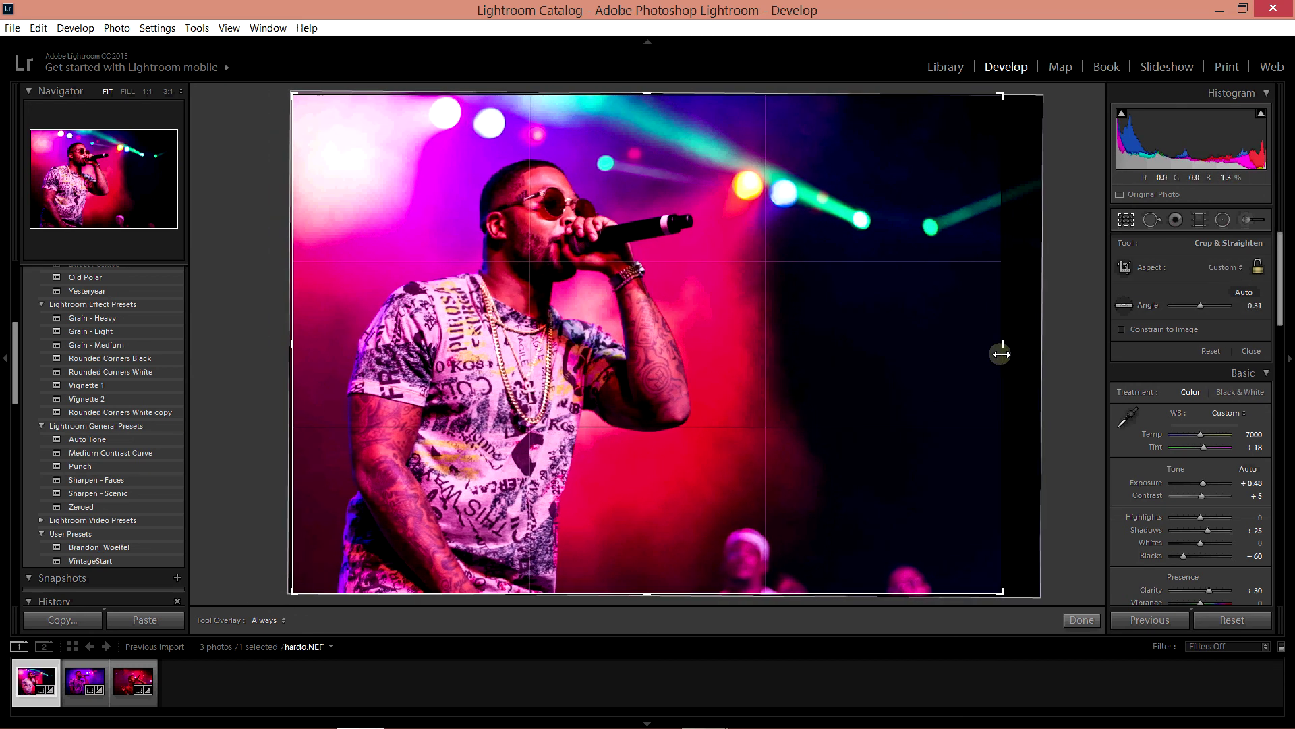
pyautogui.press('Return')
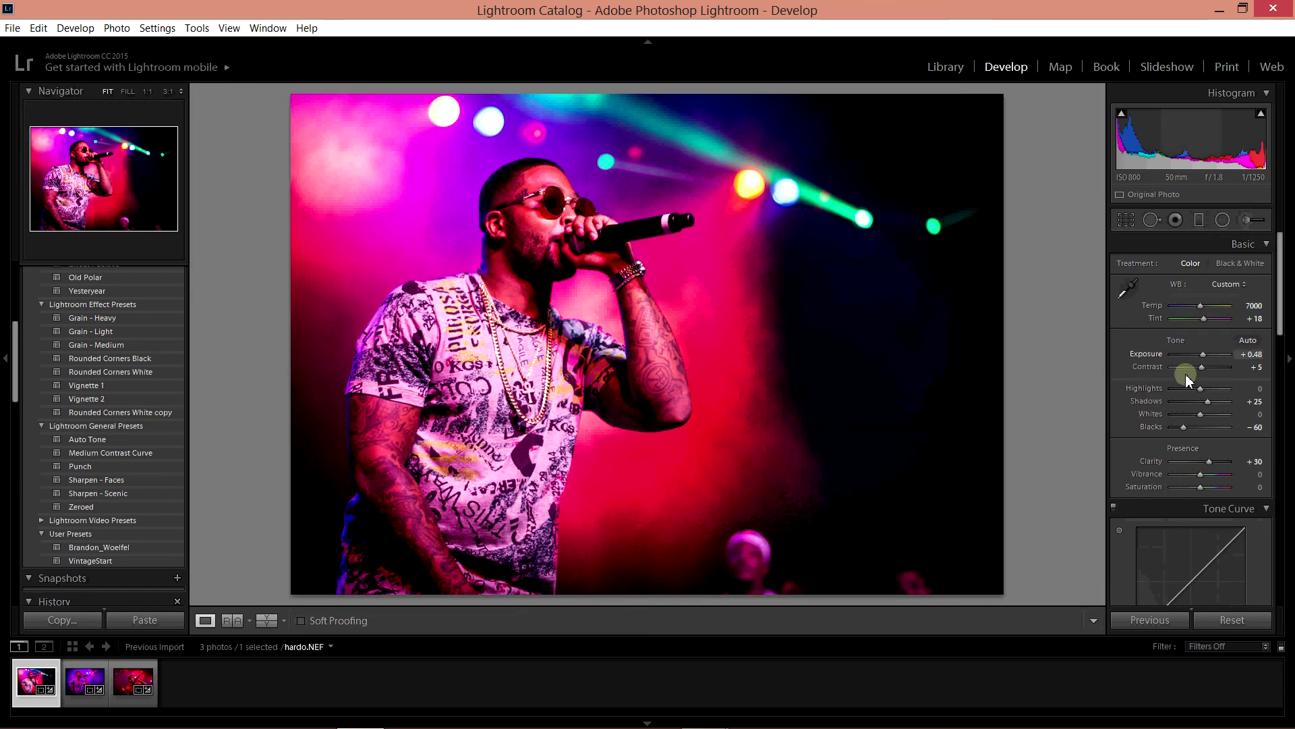
# Set highlights to +5, then review the HSL and Detail settings.
pyautogui.click(1259, 388)
pyautogui.doubleClick(1247, 390)
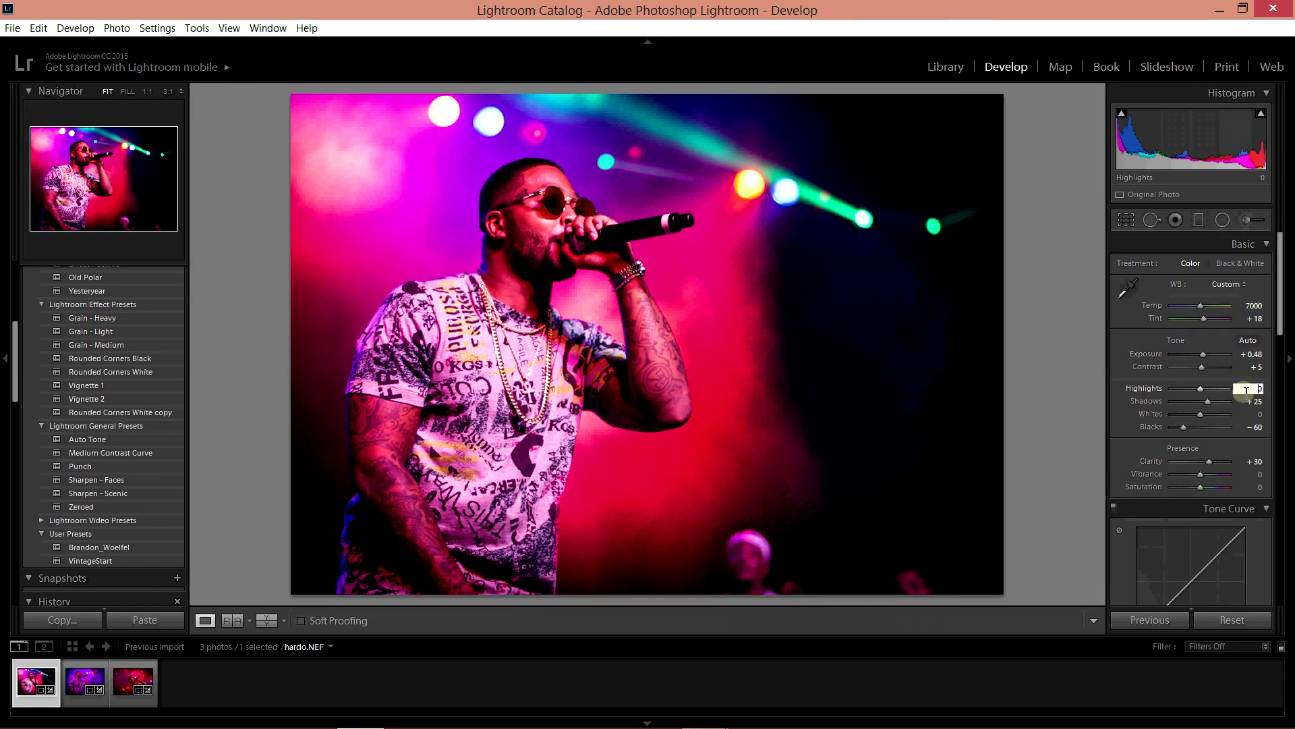
pyautogui.write('5')
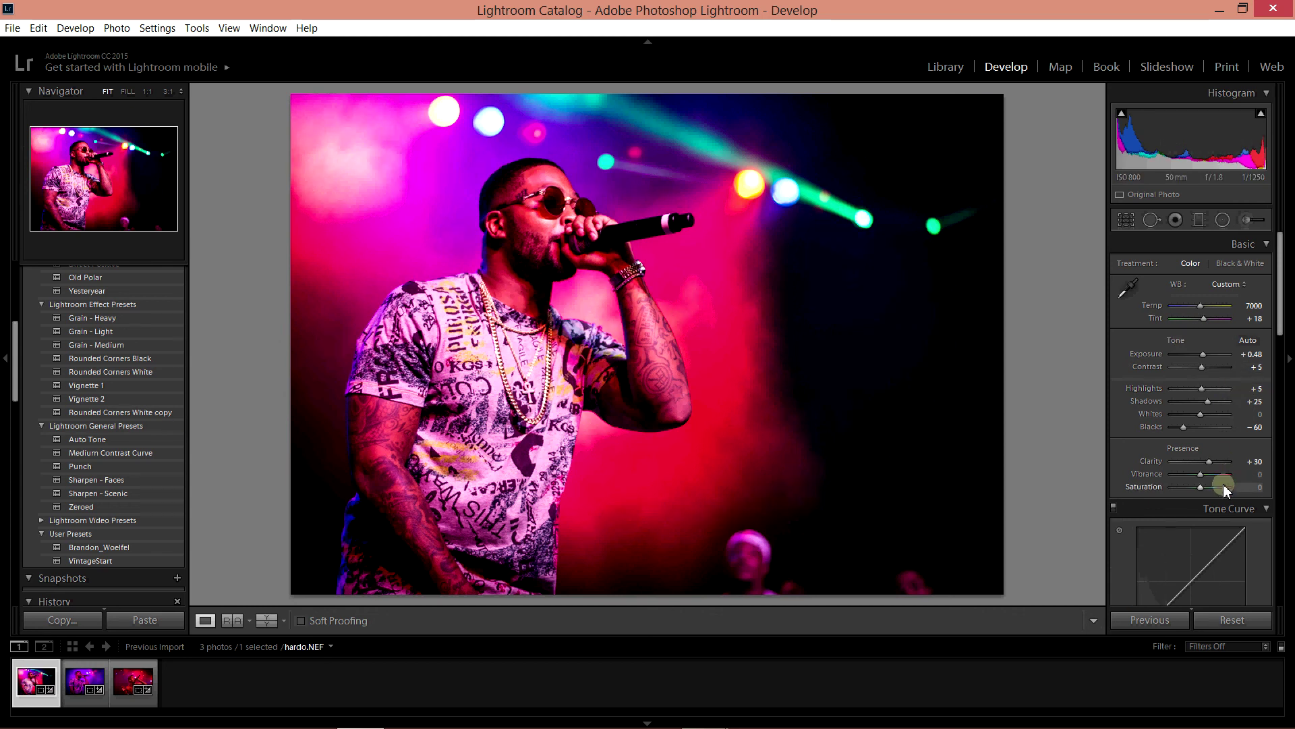
pyautogui.scroll(-5, 1221, 455)
pyautogui.scroll(-2, 1221, 455)
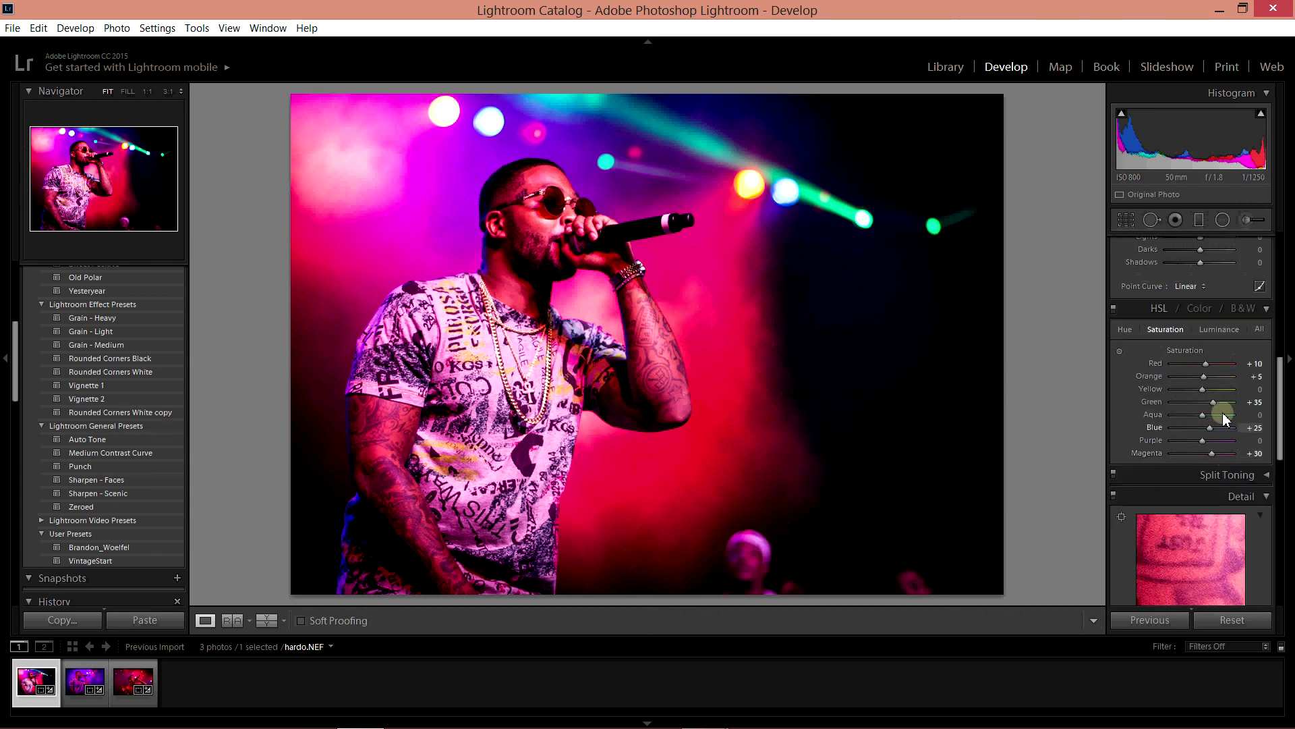
pyautogui.scroll(-2, 1125, 382)
pyautogui.scroll(-2, 1126, 385)
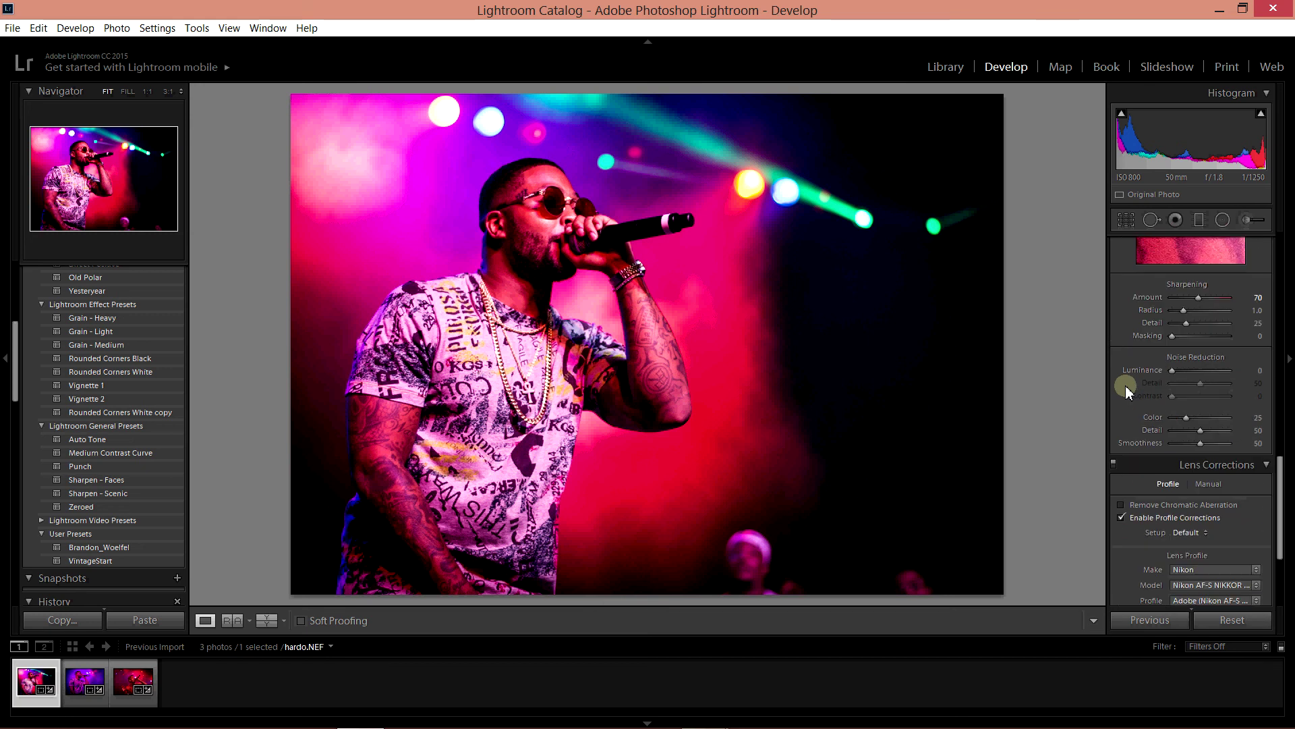
pyautogui.scroll(6, 1125, 386)
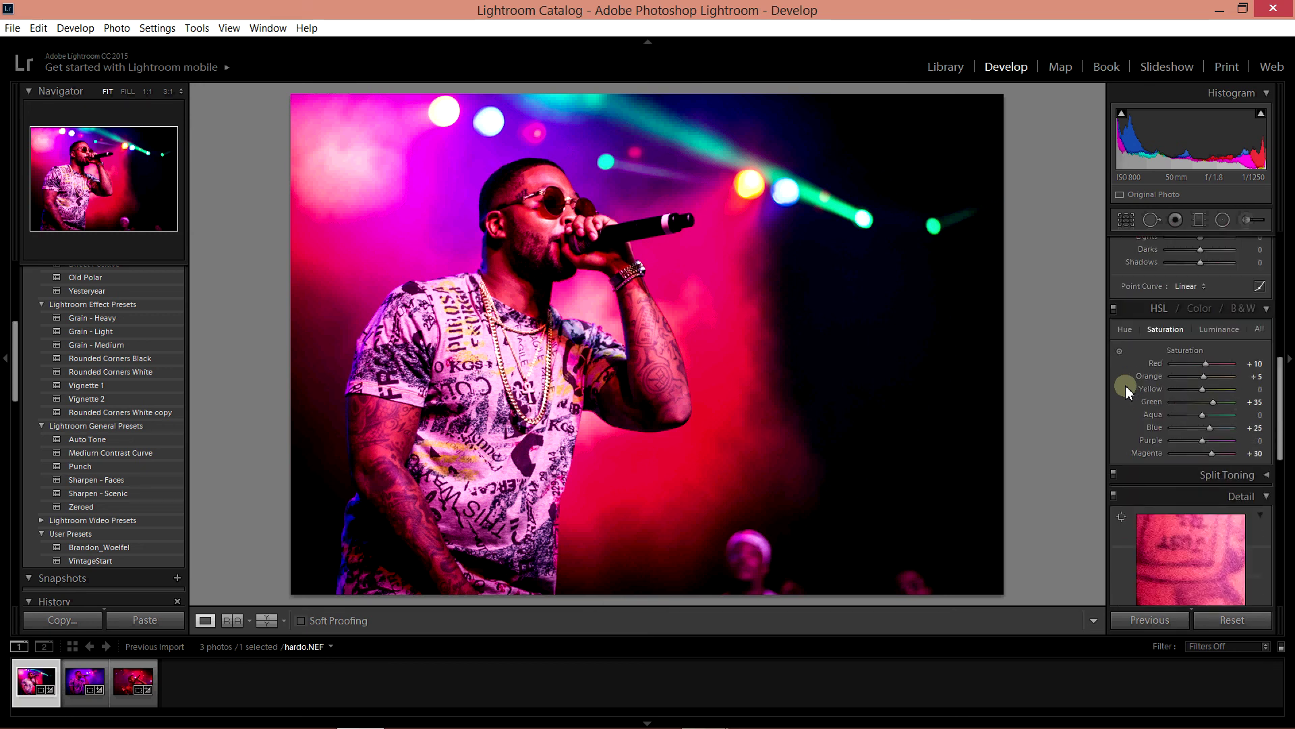
pyautogui.scroll(5, 1125, 385)
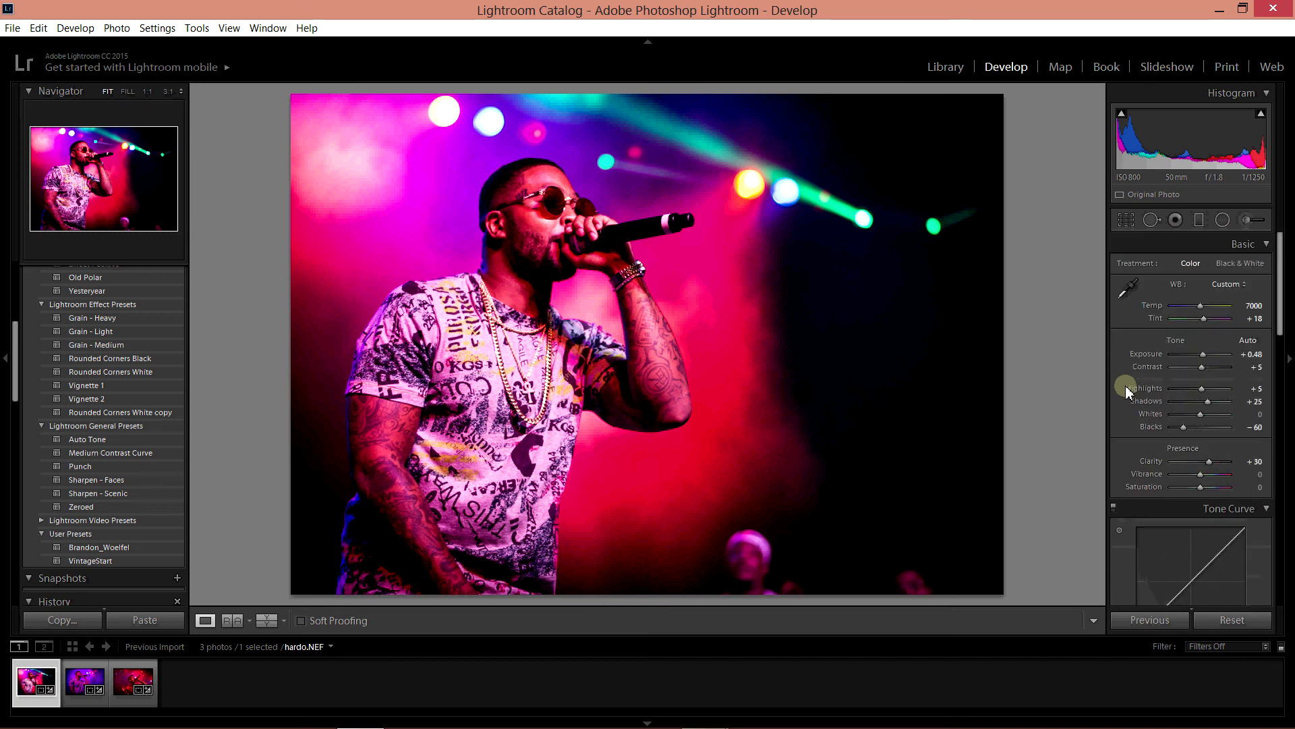
pyautogui.click(266, 620)
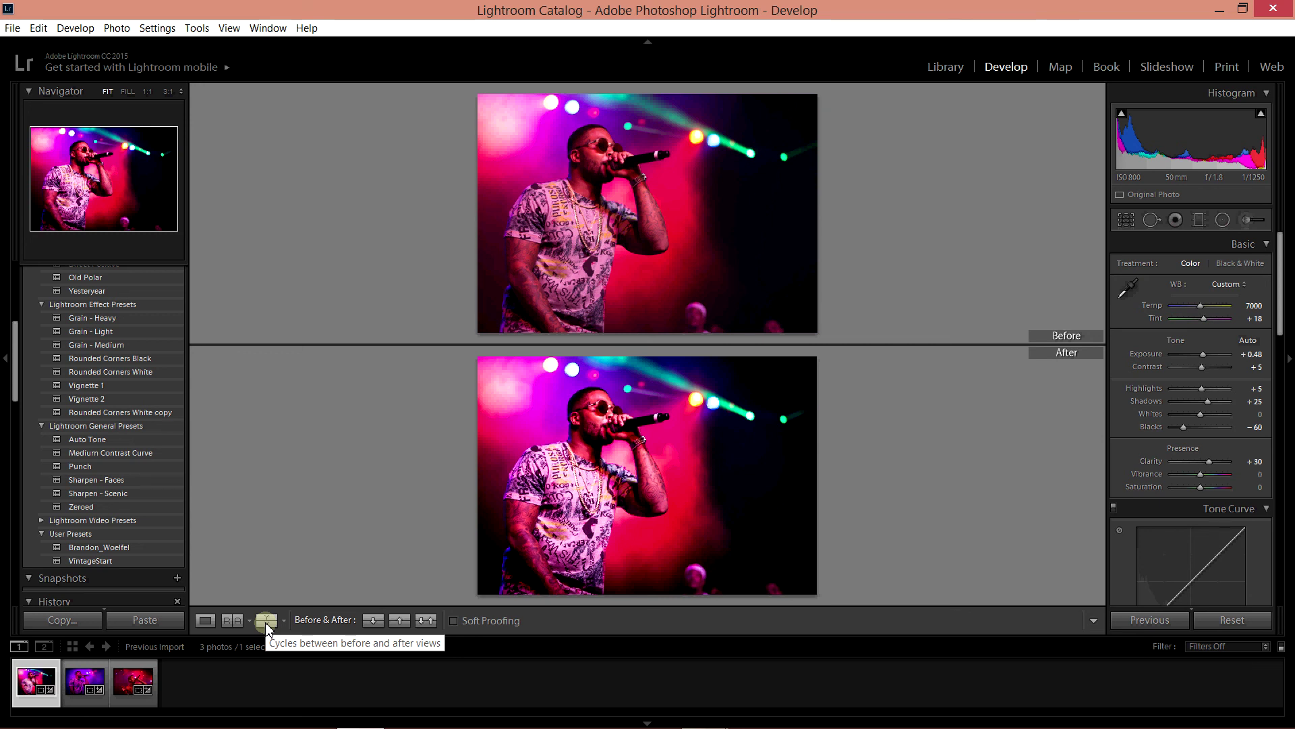
pyautogui.click(206, 621)
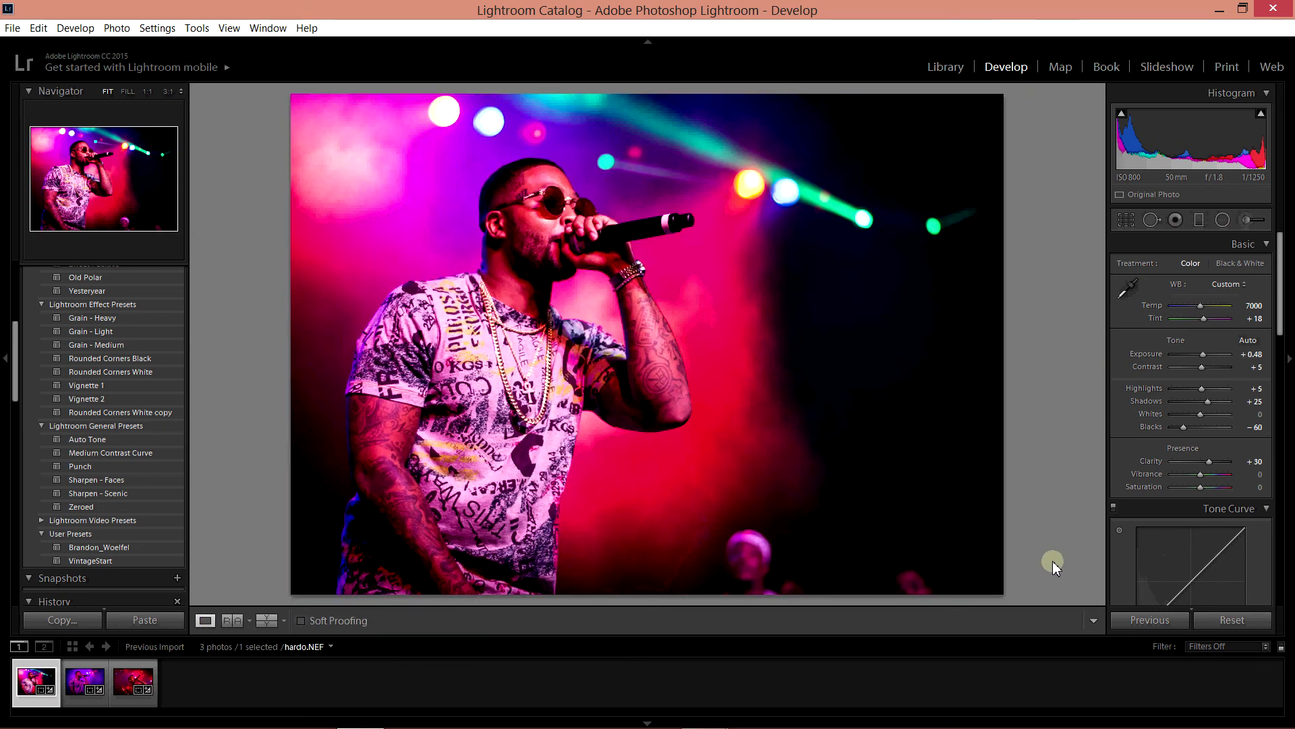